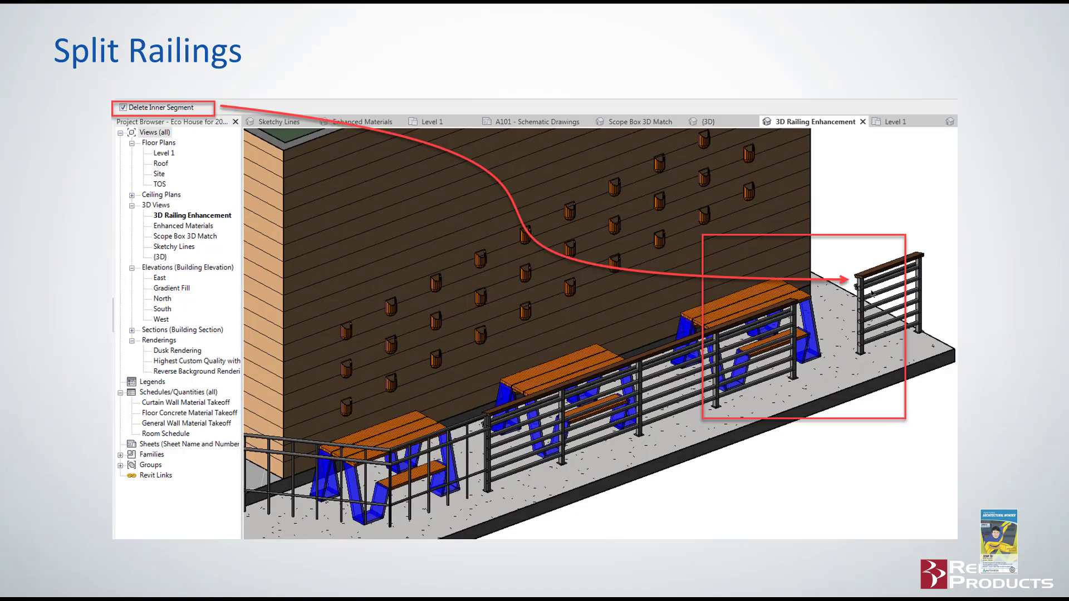
Advance the slide show to the New Physically Based Materials slide
click(844, 307)
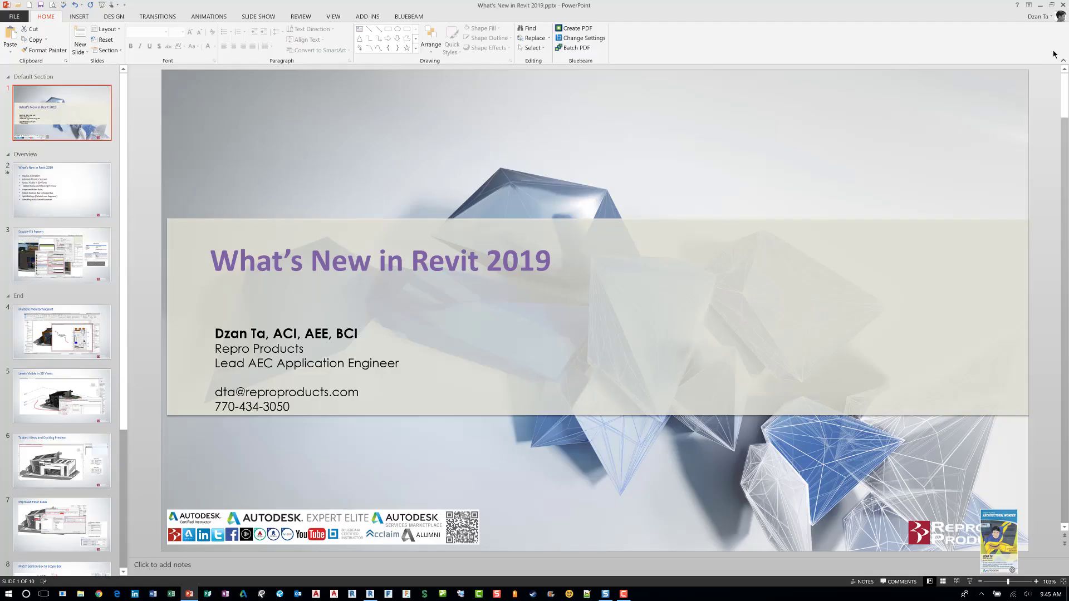
Minimize PowerPoint, bring back the Eco House model and open the 3D Levels Visible view
click(1061, 5)
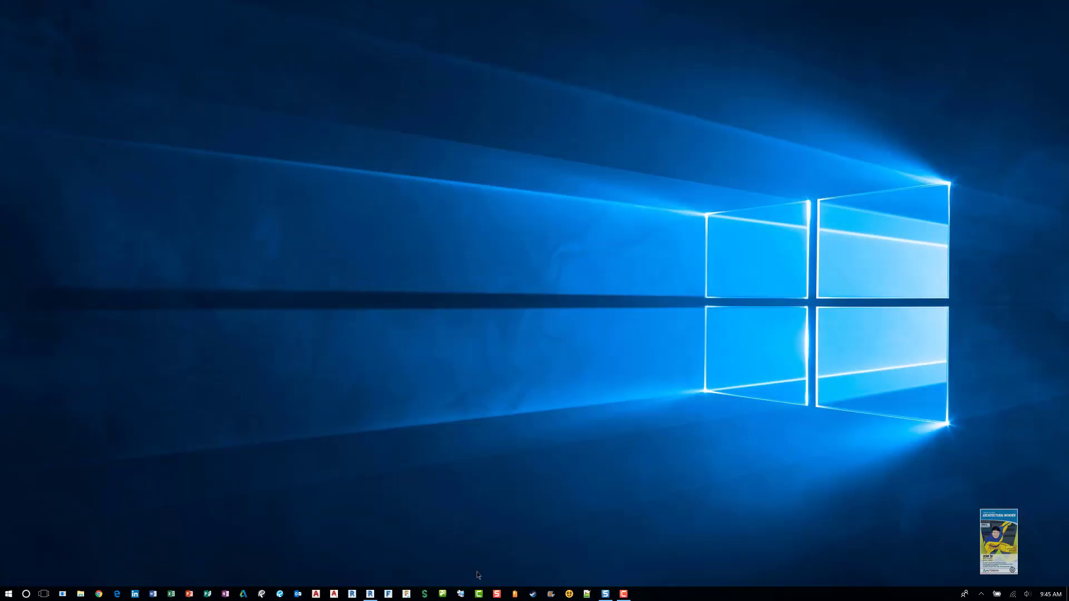
click(370, 594)
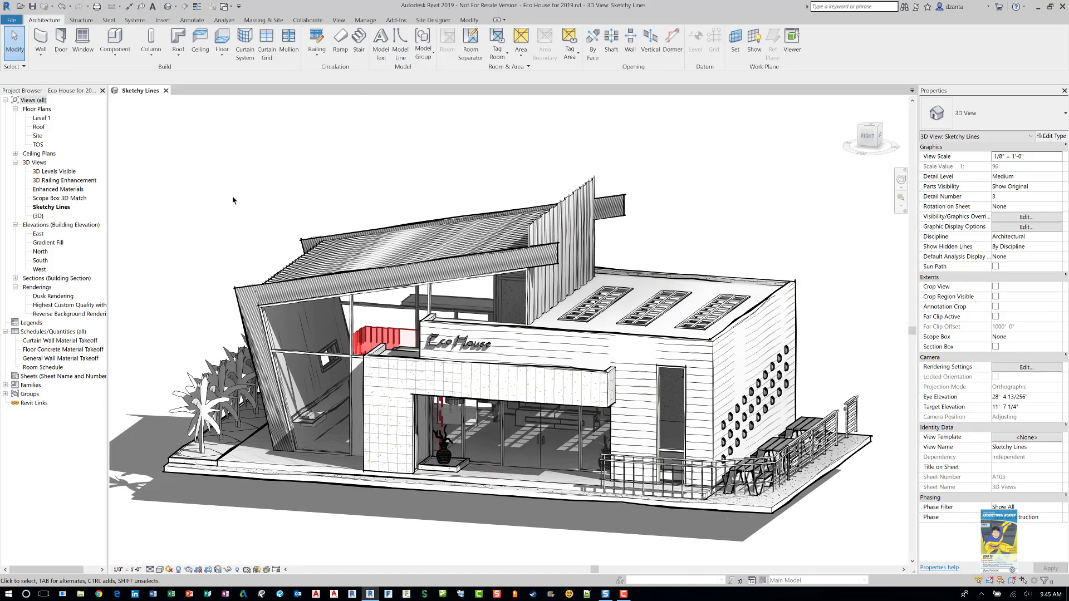
click(64, 172)
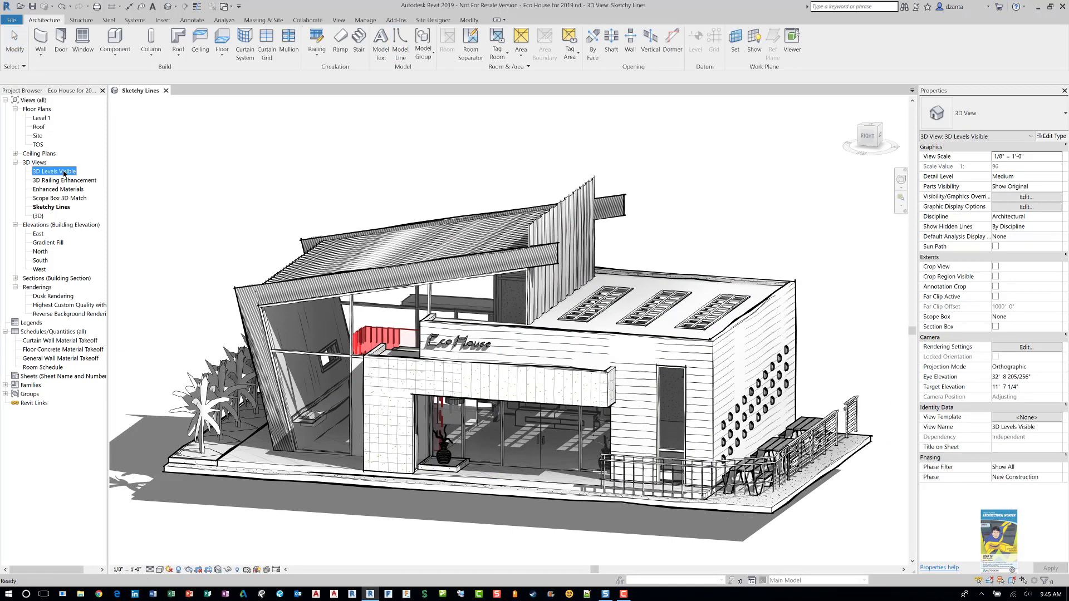
double_click(64, 173)
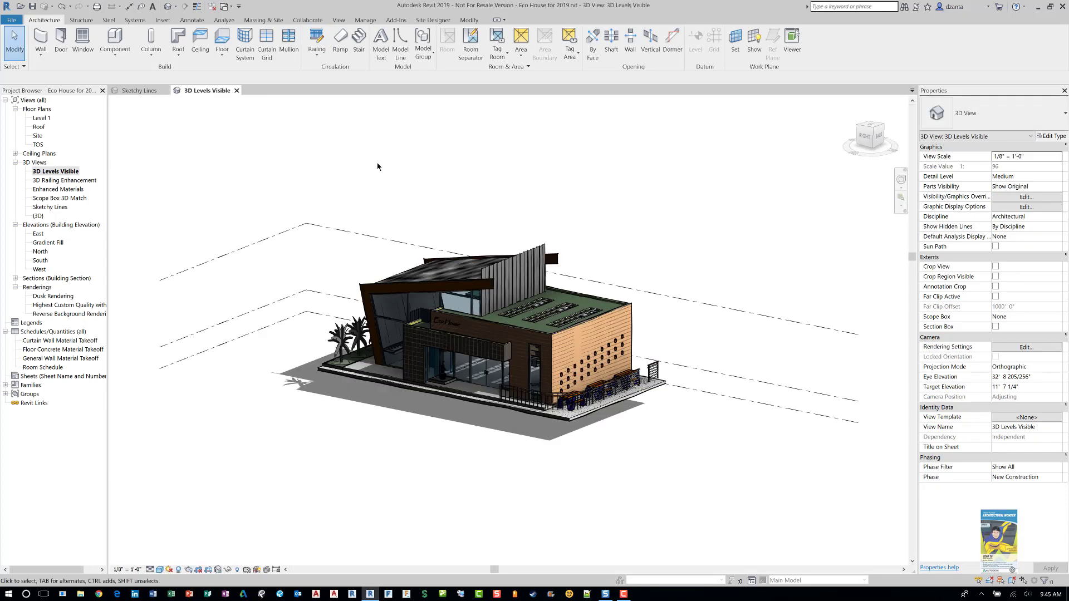
Pull in the Roof level's right extent, then open the North elevation
middle_drag(383, 170, 436, 196)
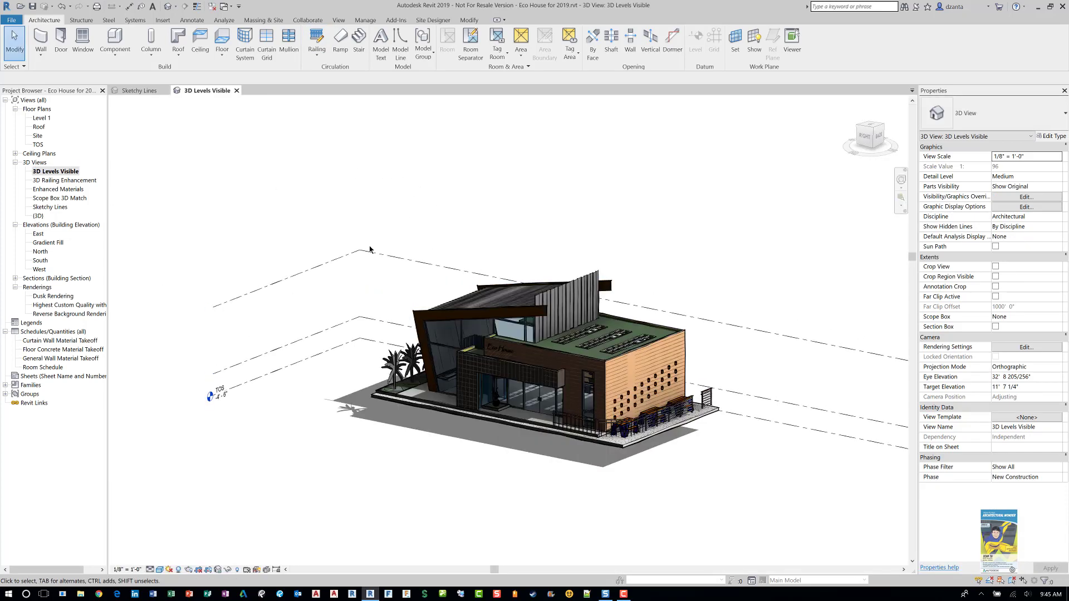
click(307, 274)
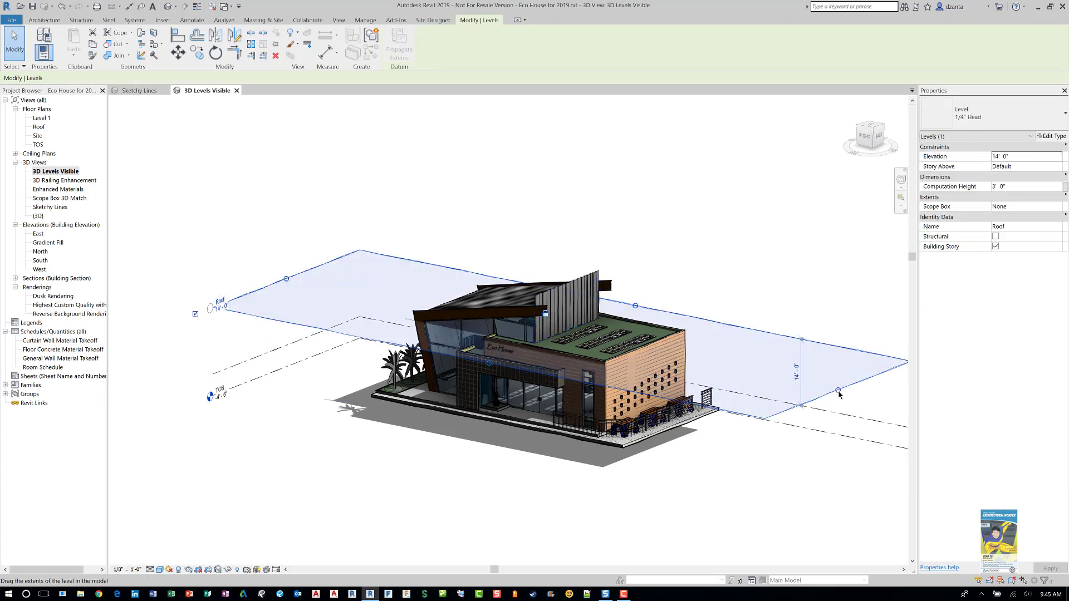
drag(839, 393, 776, 379)
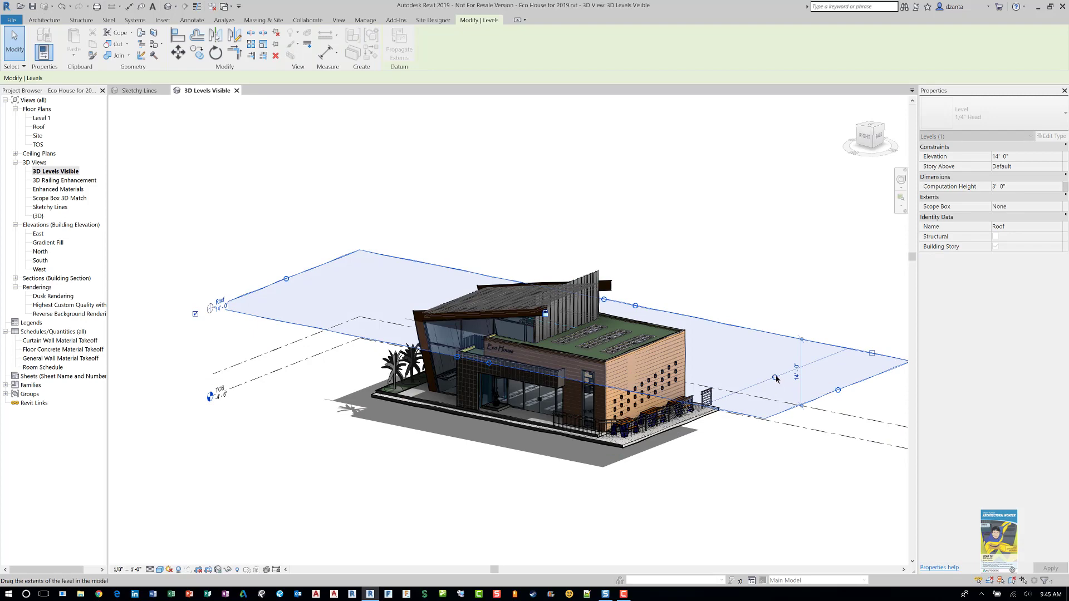
click(175, 194)
double_click(40, 252)
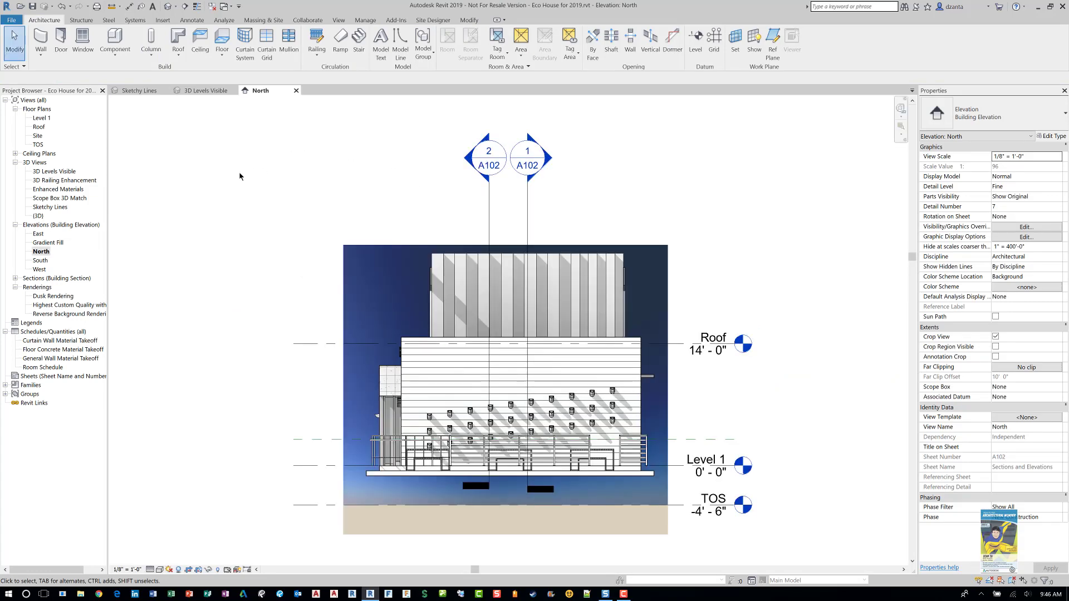
Tile all open views side by side and zoom each to fit (ZA)
click(339, 20)
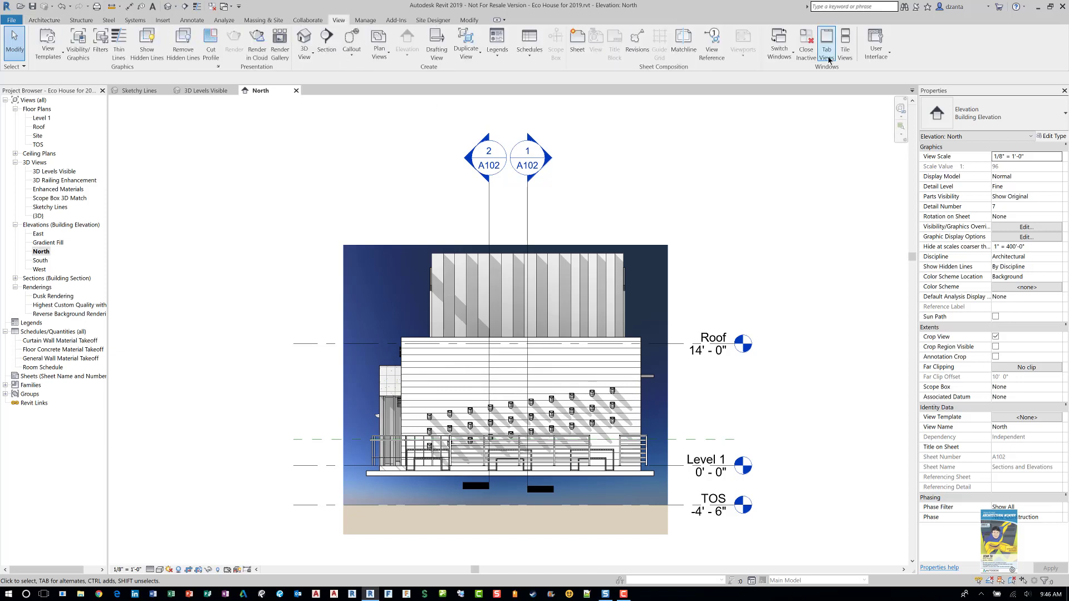
click(845, 52)
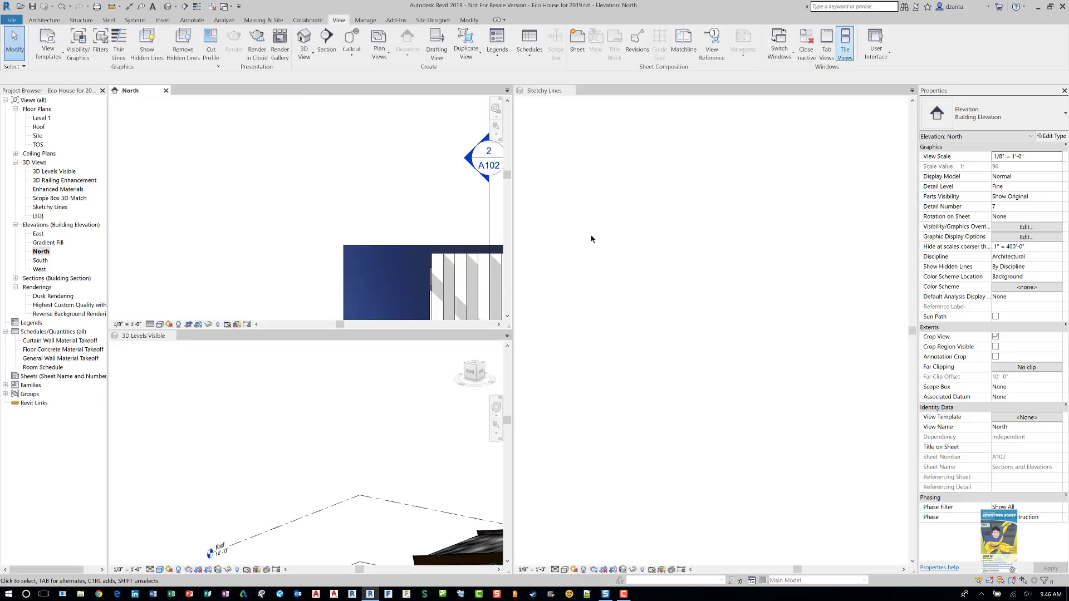
key(z)
key(a)
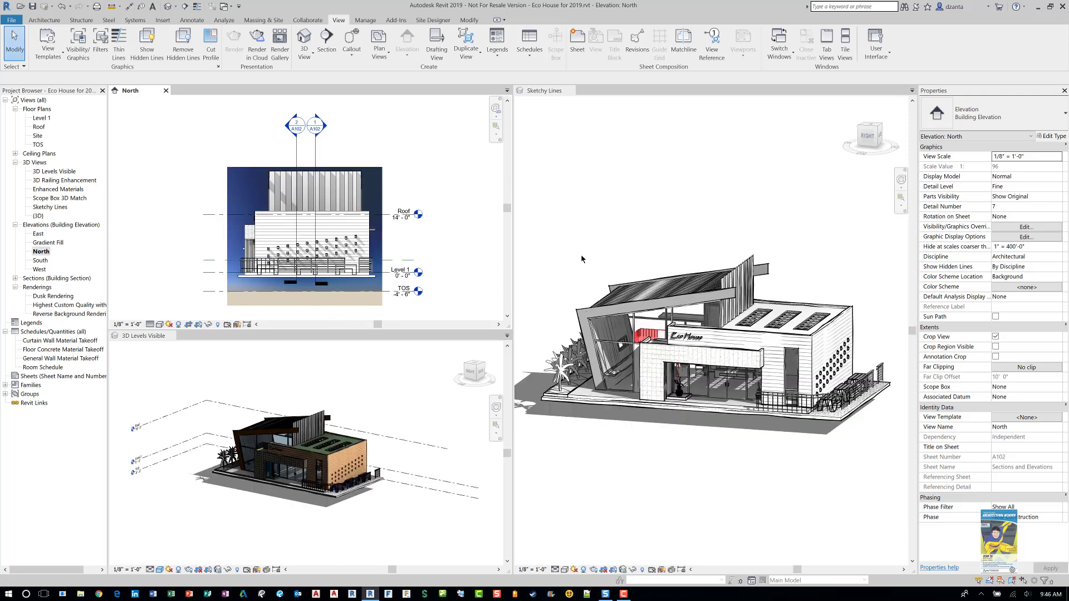
Shrink the Roof level extent in 3D Levels Visible, then close the Sketchy Lines view
click(408, 392)
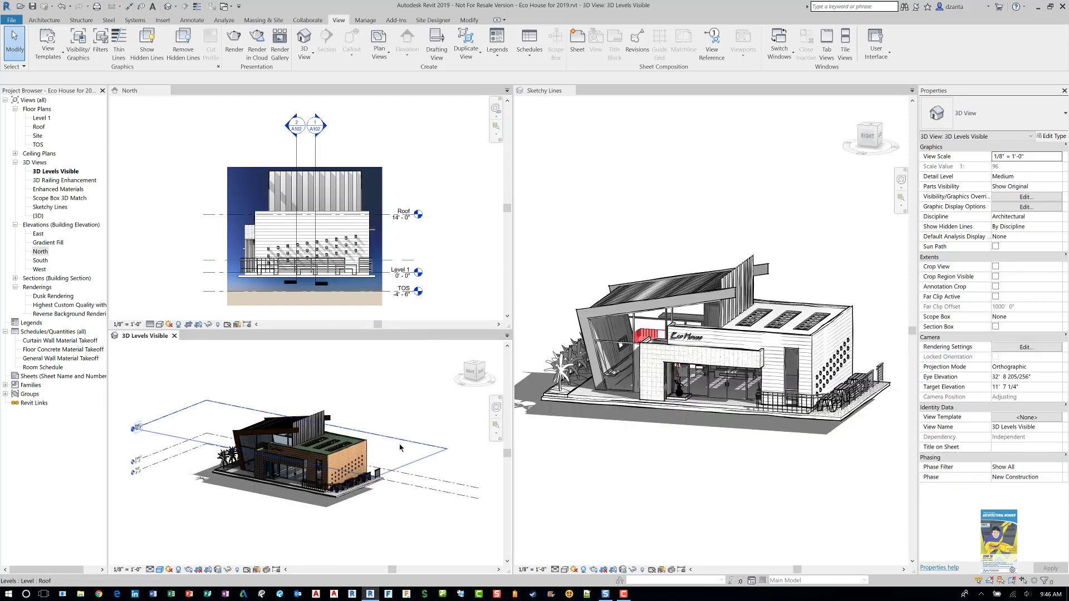
click(401, 441)
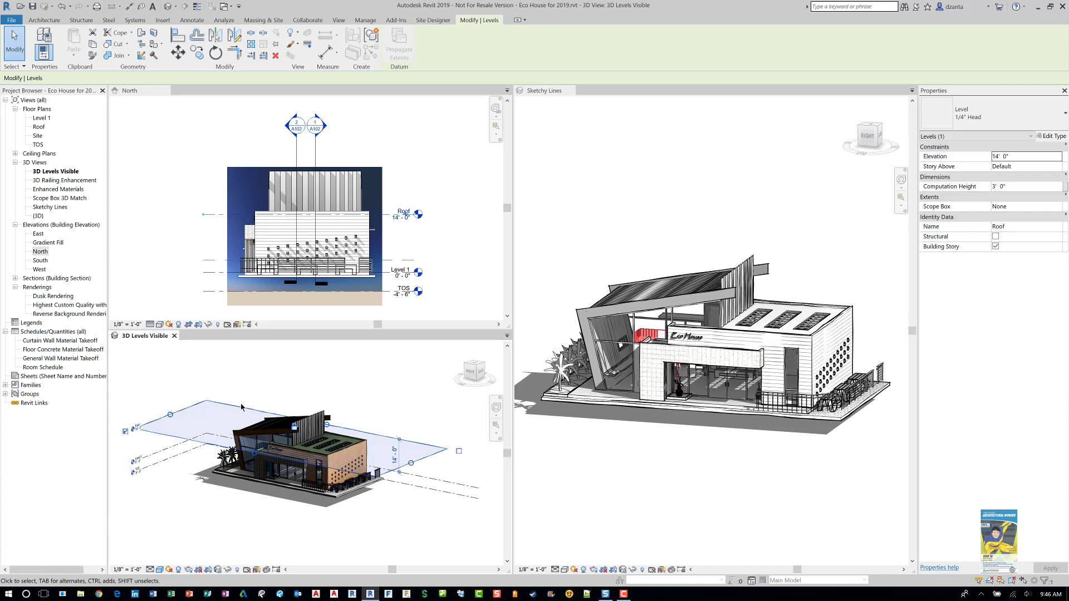
drag(183, 422, 219, 432)
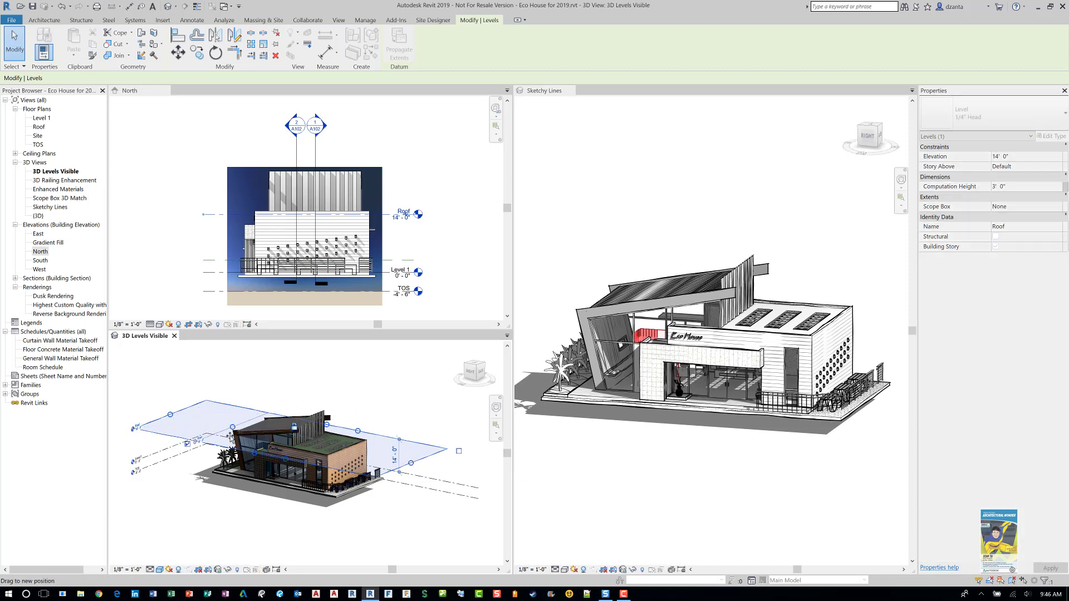
drag(219, 432, 229, 435)
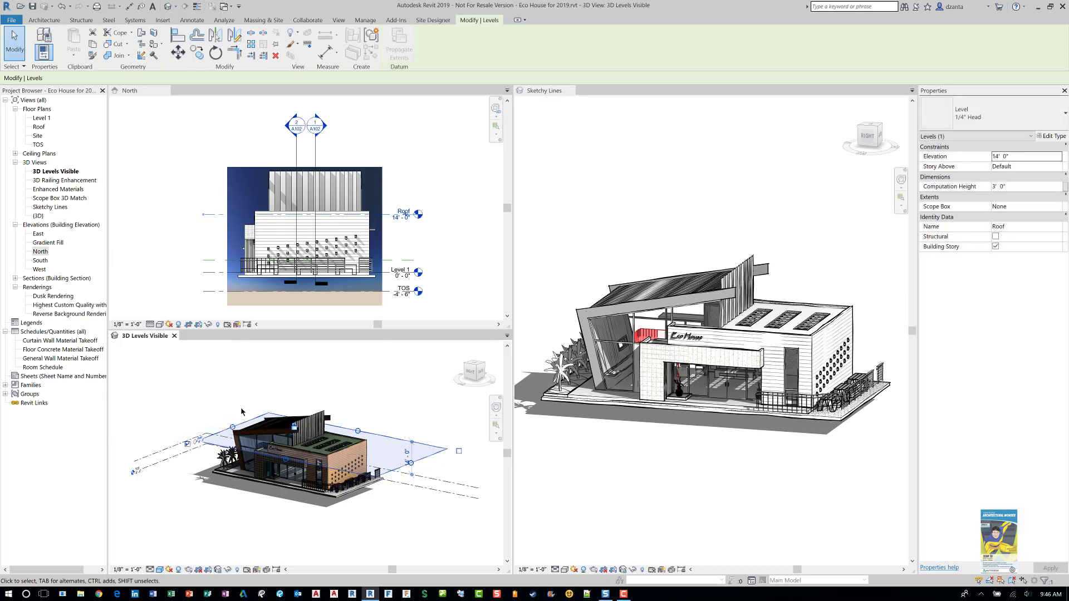
click(251, 368)
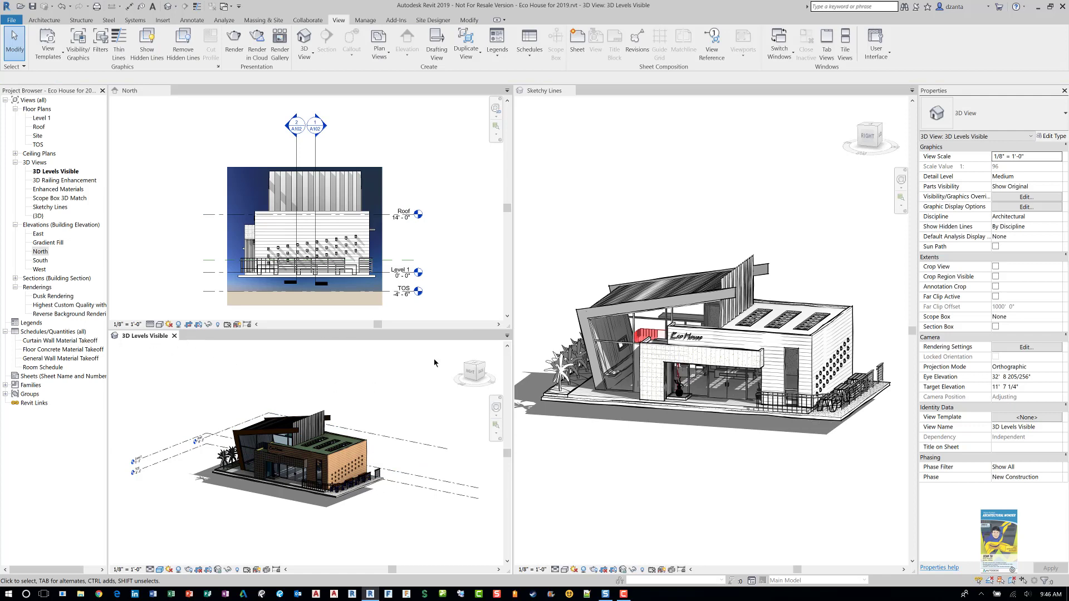
click(506, 90)
click(571, 91)
Close the North tab, then orbit the house and drag the Roof level's extent grip
click(166, 91)
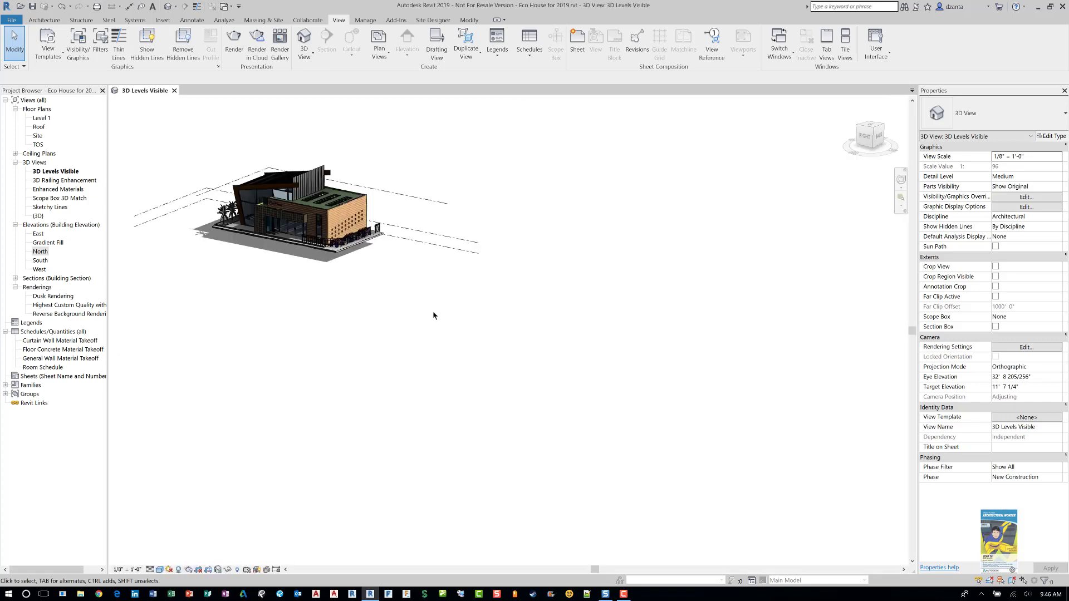
middle_drag(432, 315, 587, 390)
scroll(588, 389, up, 2)
scroll(490, 304, up, 3)
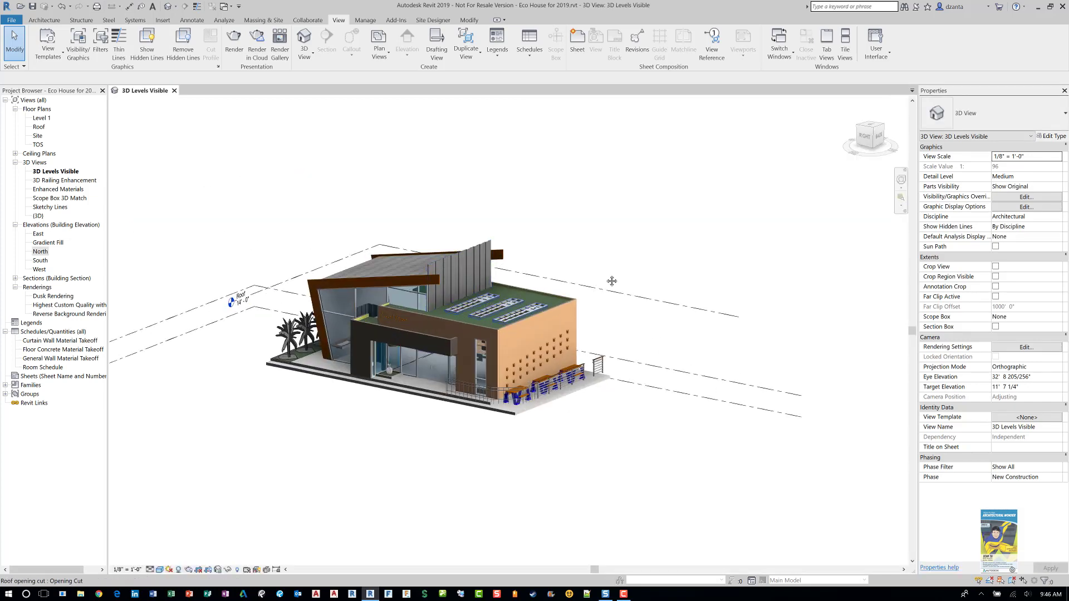
click(704, 262)
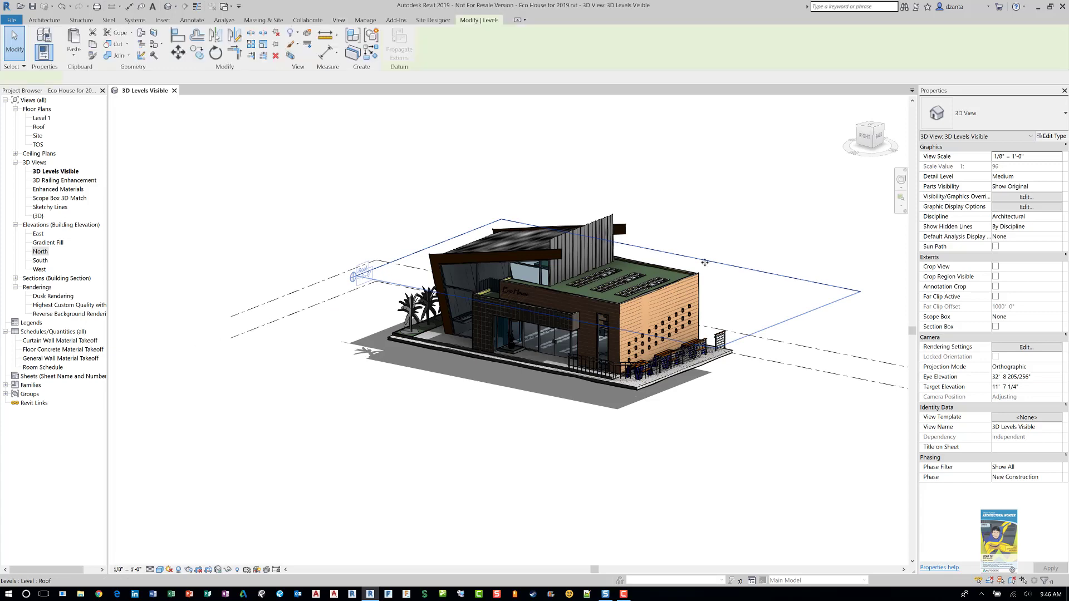
mouse_move(703, 262)
shift+middle_down()
mouse_move(798, 364)
mouse_move(820, 352)
shift+middle_up()
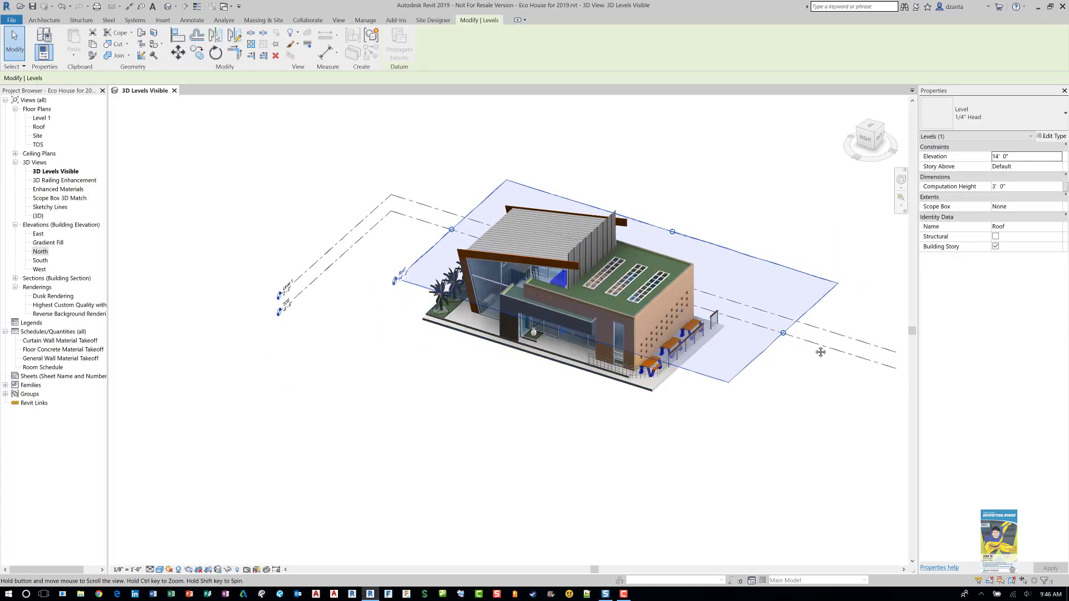
drag(775, 334, 704, 309)
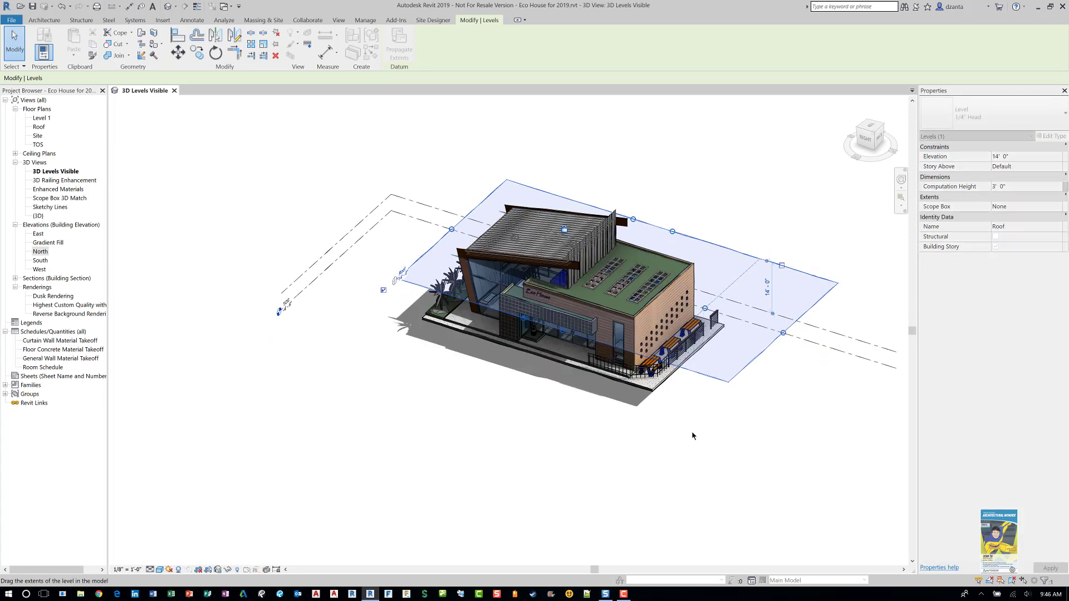
mouse_move(518, 456)
shift+middle_down()
mouse_move(521, 355)
mouse_move(501, 392)
shift+middle_up()
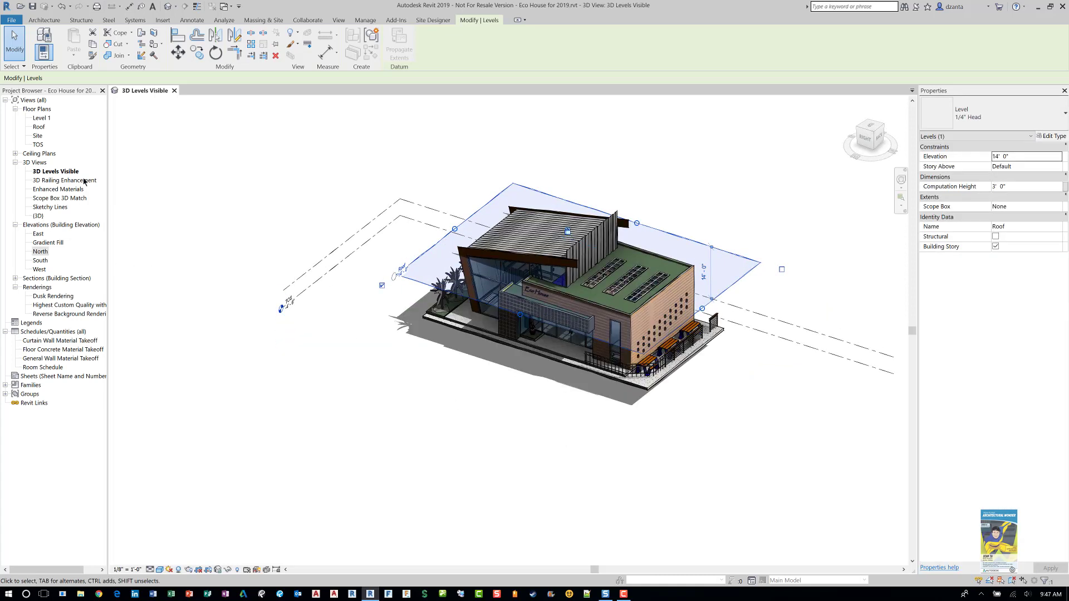
Open the 3D Railing Enhancement view and bring up the Modify commands
click(84, 181)
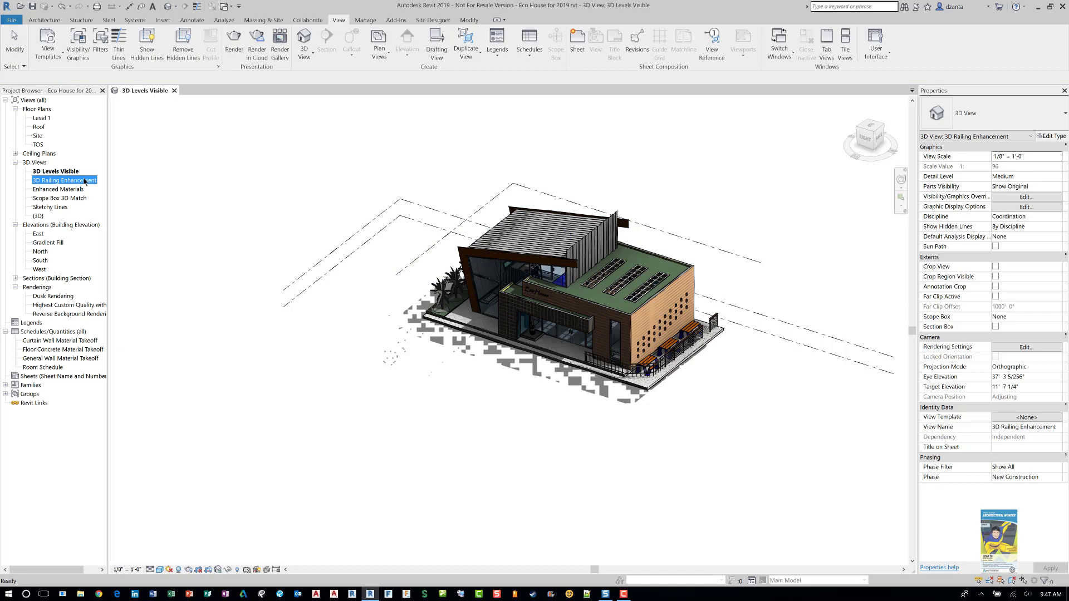
double_click(84, 180)
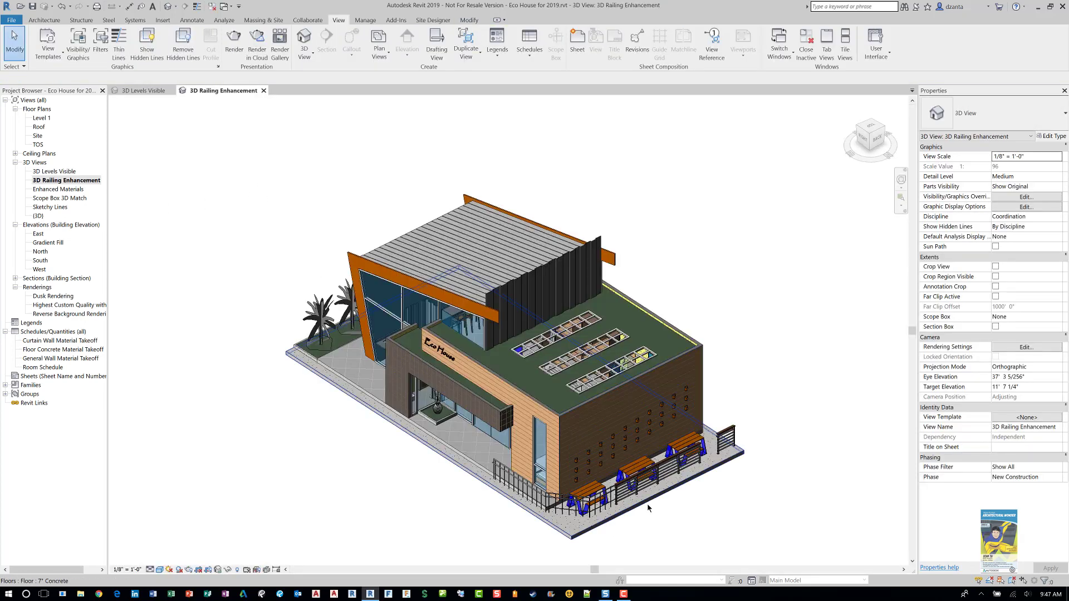
scroll(659, 500, up, 1)
scroll(684, 484, up, 2)
scroll(712, 468, up, 2)
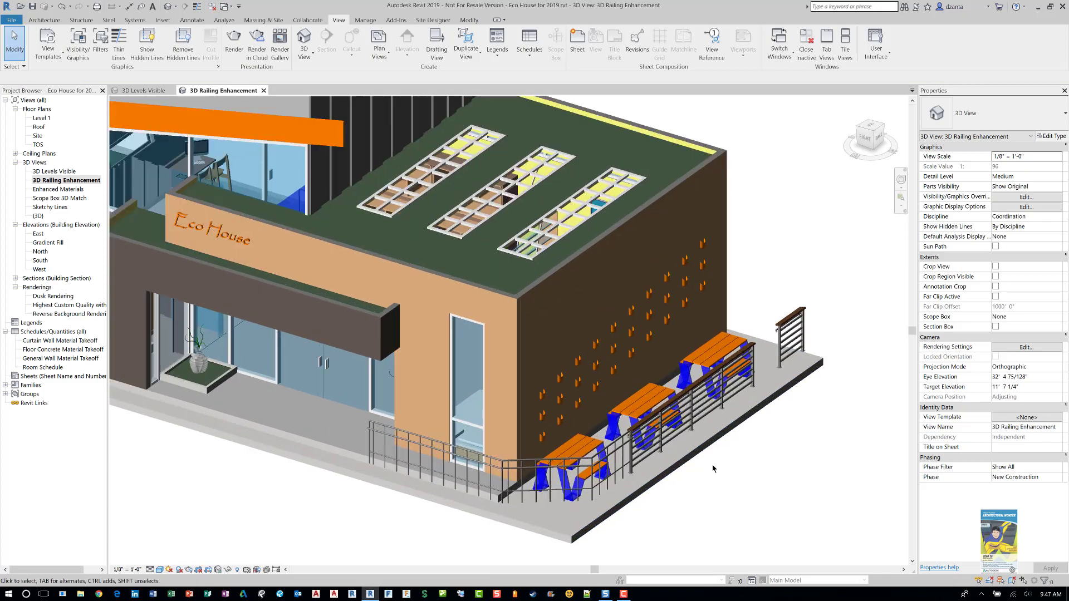
scroll(712, 465, up, 2)
scroll(697, 466, up, 1)
scroll(681, 469, up, 1)
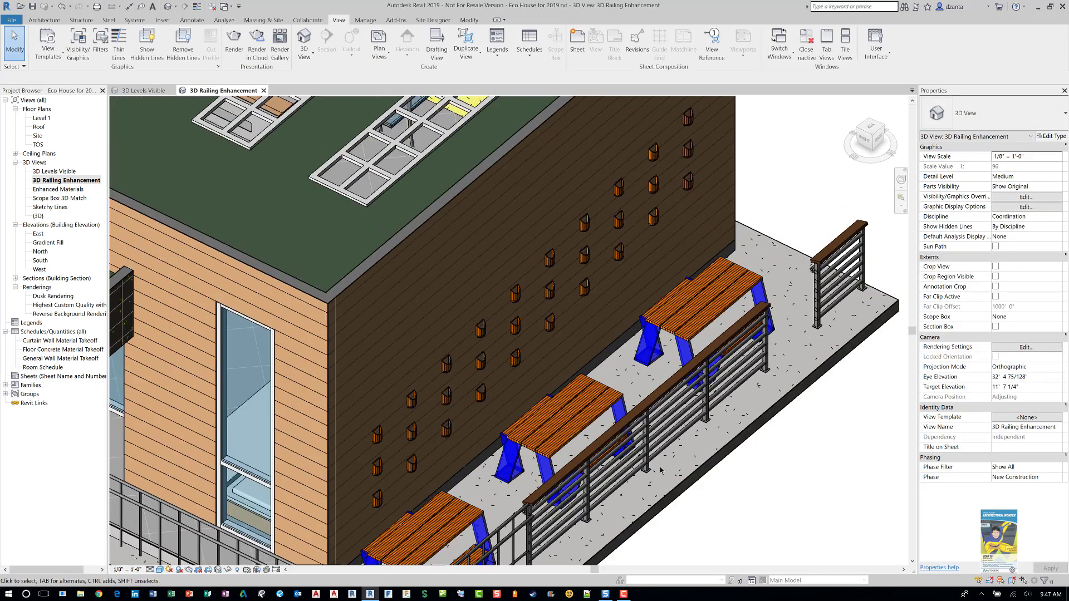
scroll(660, 469, up, 2)
scroll(660, 470, down, 2)
scroll(501, 293, up, 2)
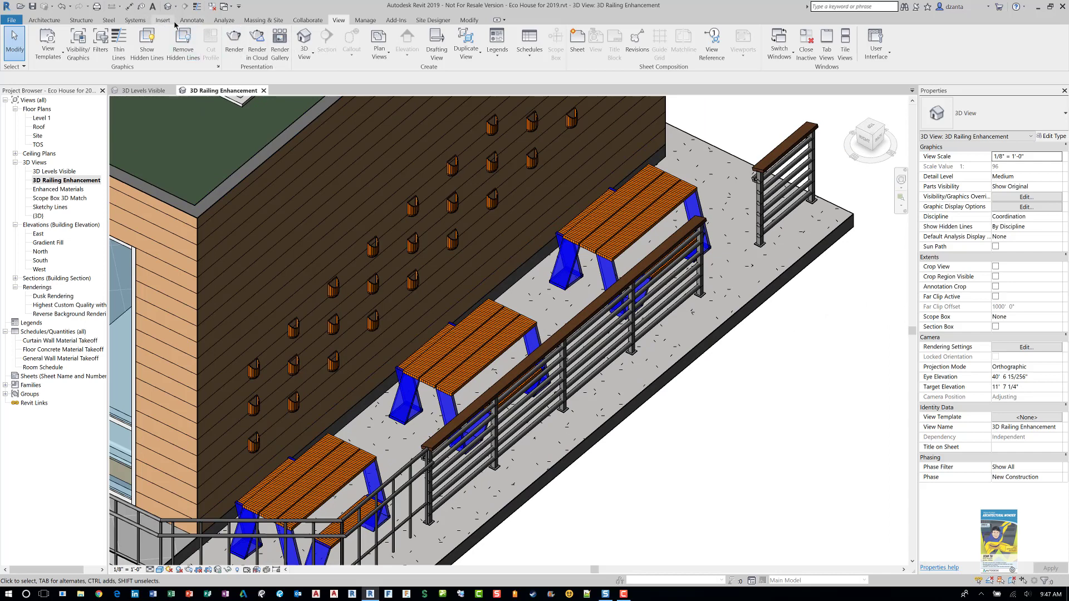
click(468, 20)
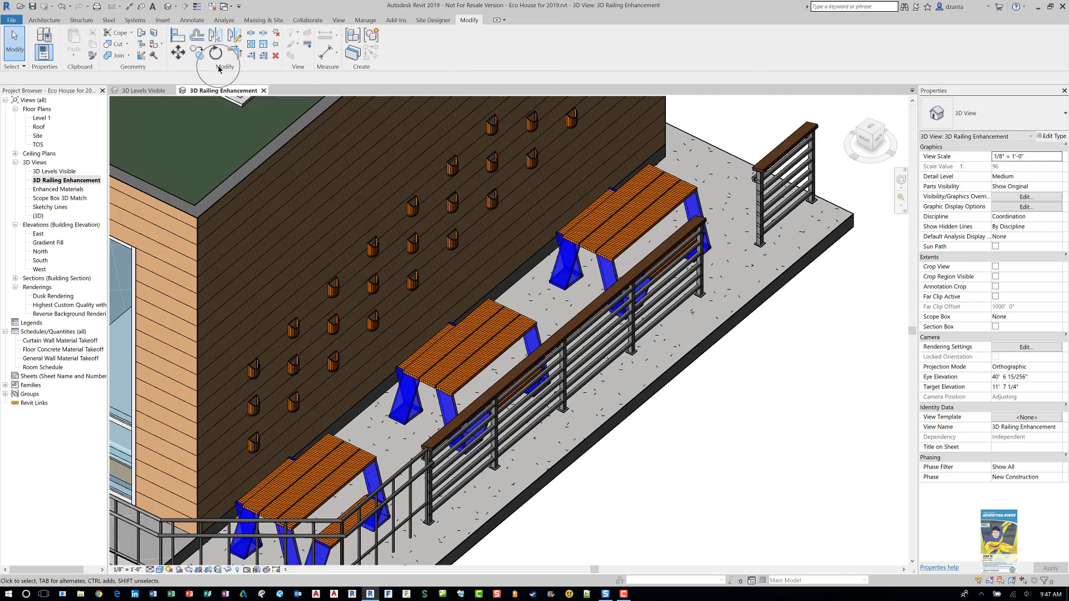
Split the terrace railing at two points with Split Element
click(252, 38)
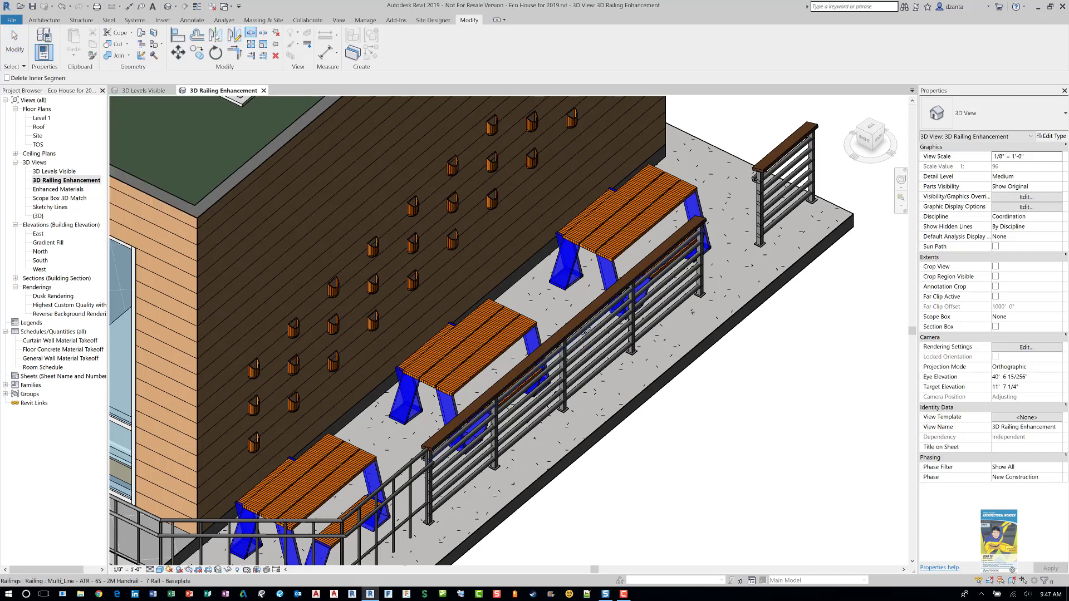
click(582, 325)
scroll(627, 385, up, 2)
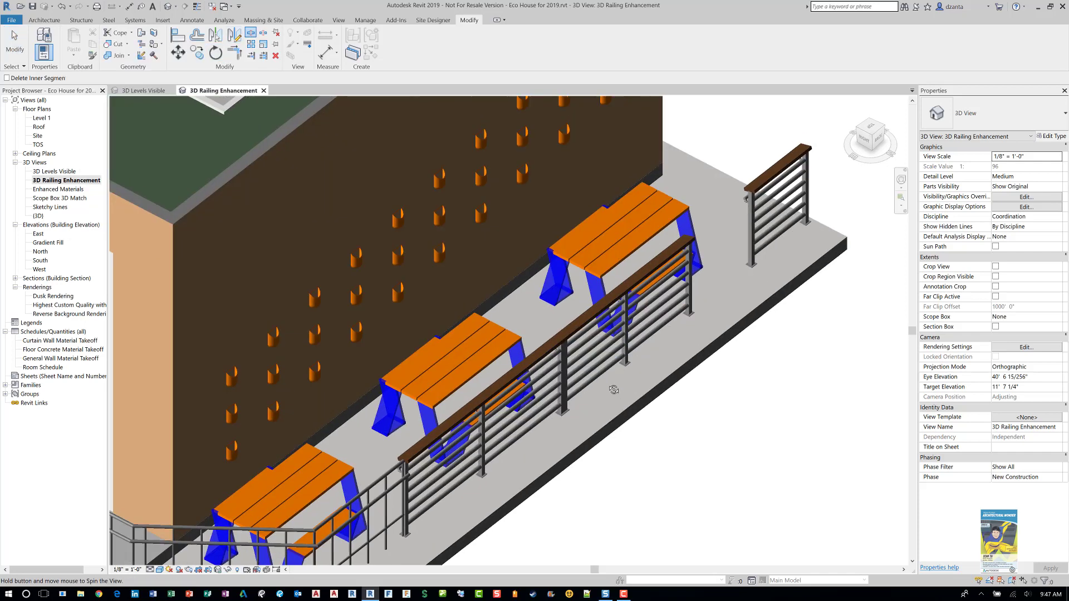
scroll(584, 371, up, 2)
scroll(551, 363, up, 2)
scroll(527, 347, up, 2)
scroll(527, 344, up, 2)
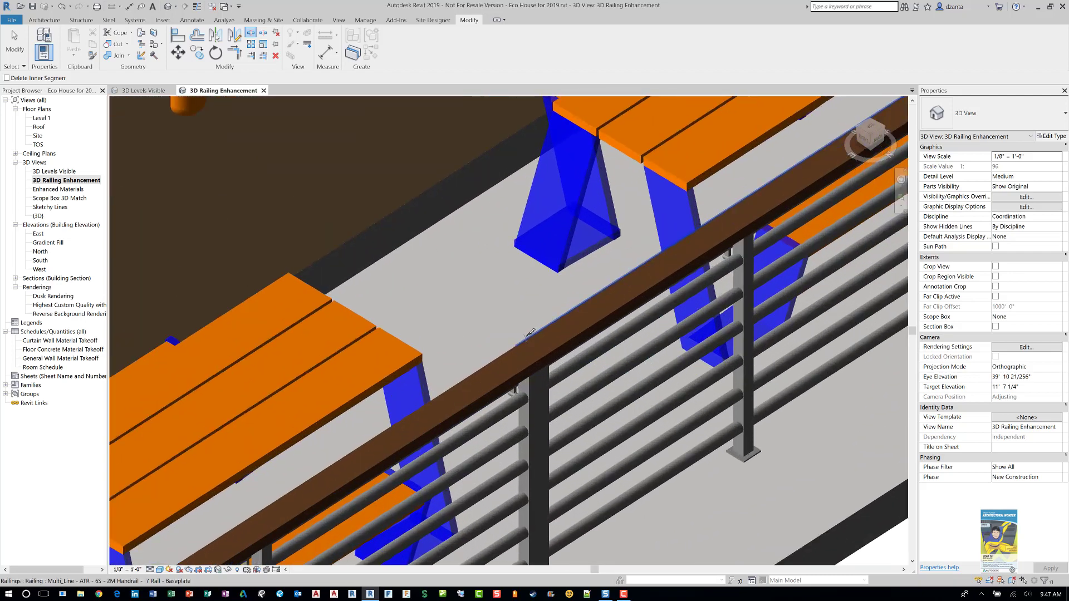
scroll(551, 346, up, 2)
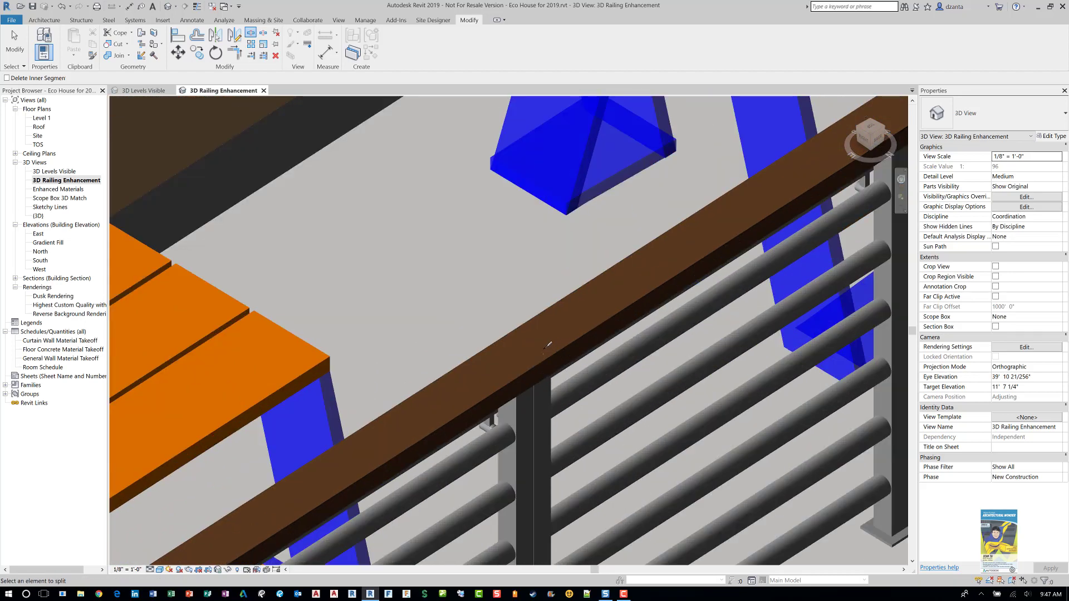
scroll(549, 346, up, 2)
scroll(549, 345, up, 2)
scroll(549, 345, down, 5)
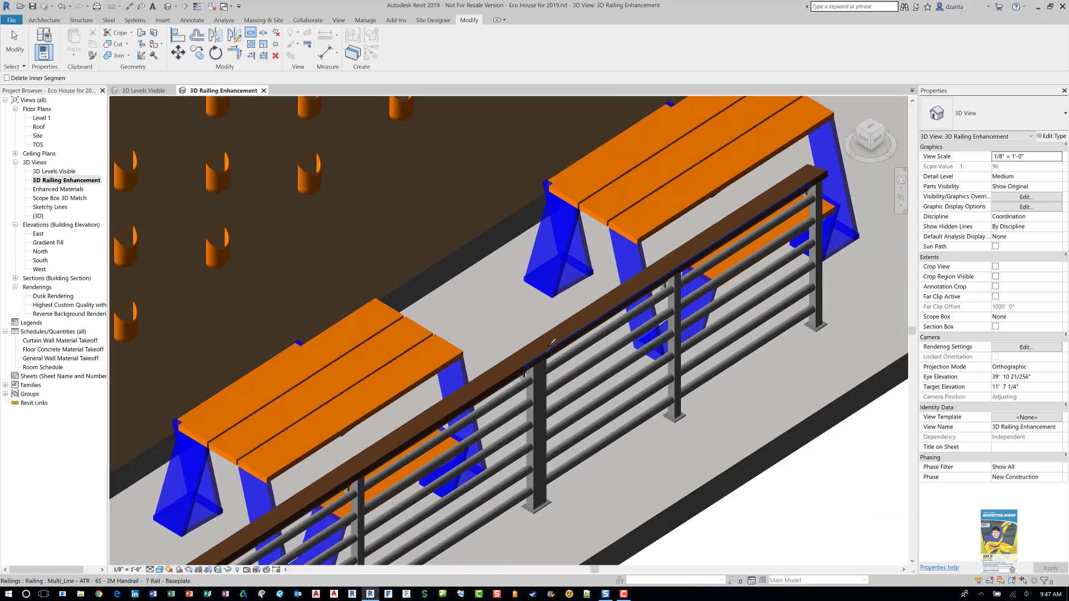
scroll(549, 345, down, 3)
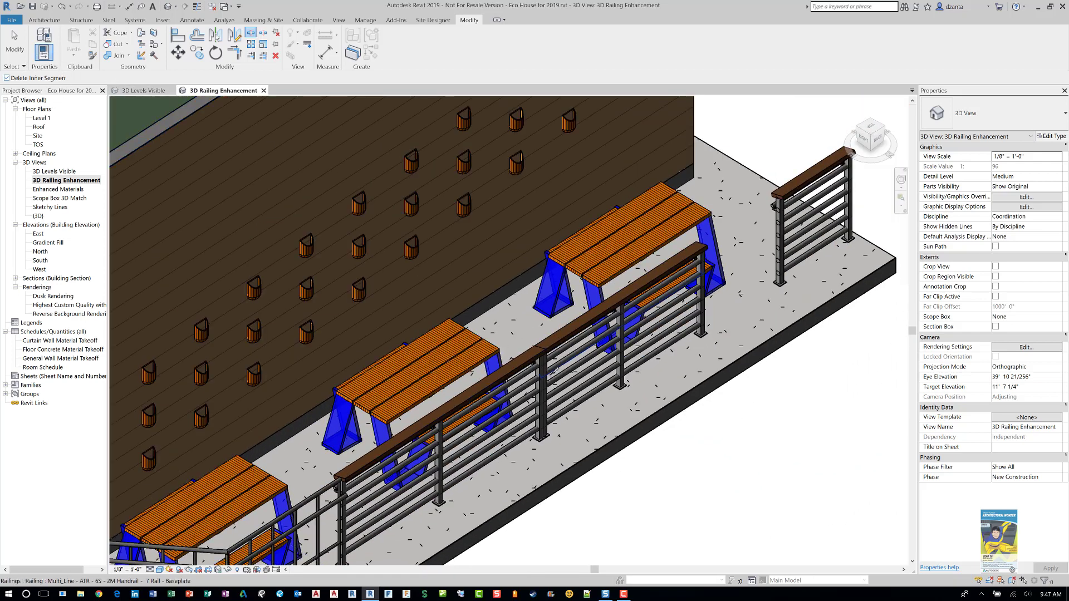
scroll(577, 312, up, 1)
scroll(577, 312, up, 1)
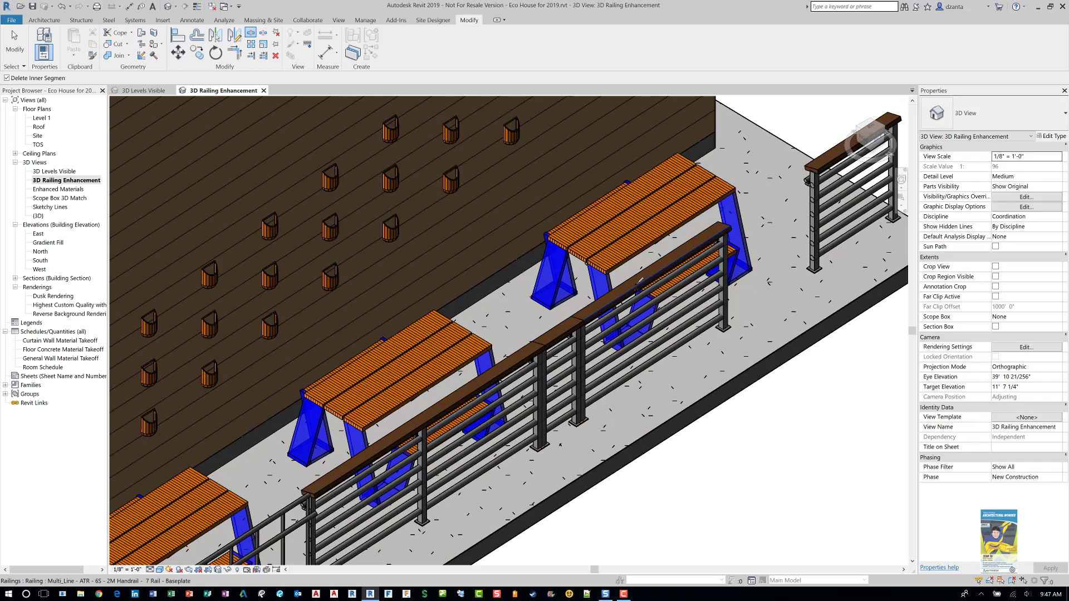
click(640, 282)
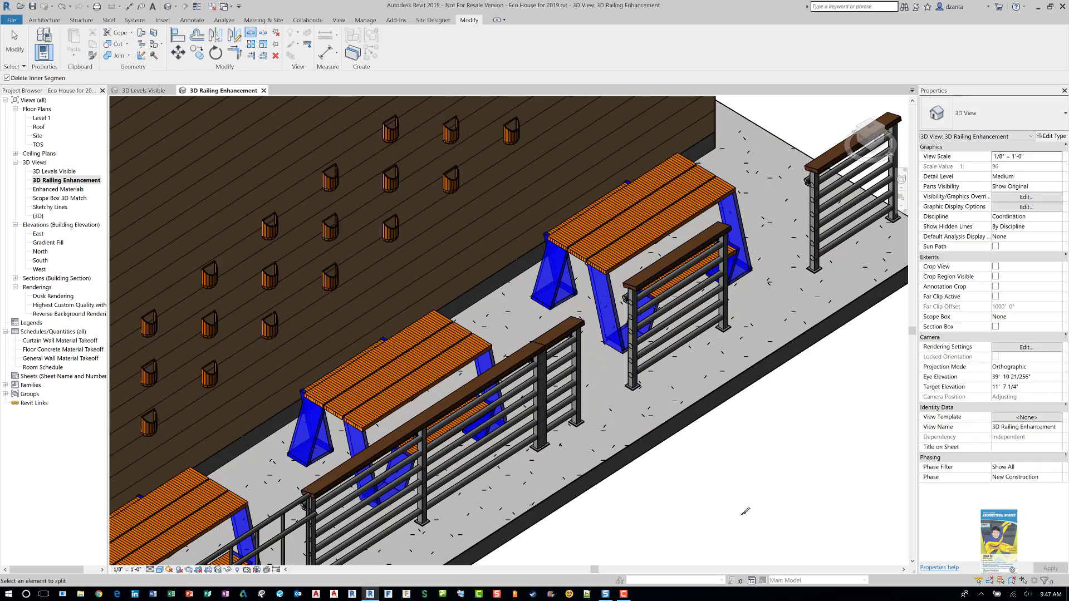
key(Escape)
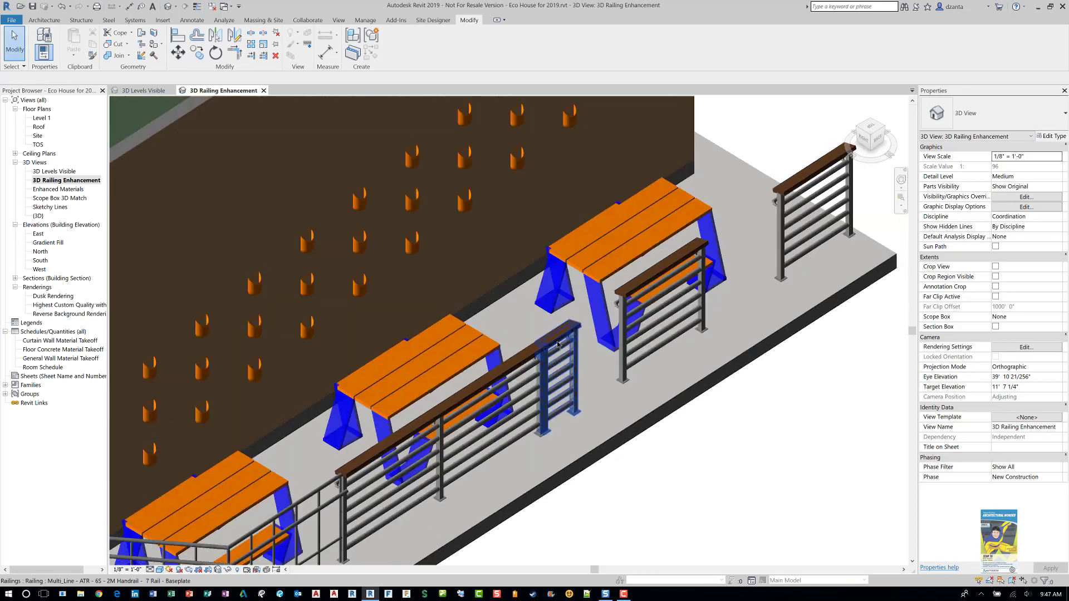
Delete the short leftover railing piece and the railing in front of the middle bench
click(567, 347)
key(Delete)
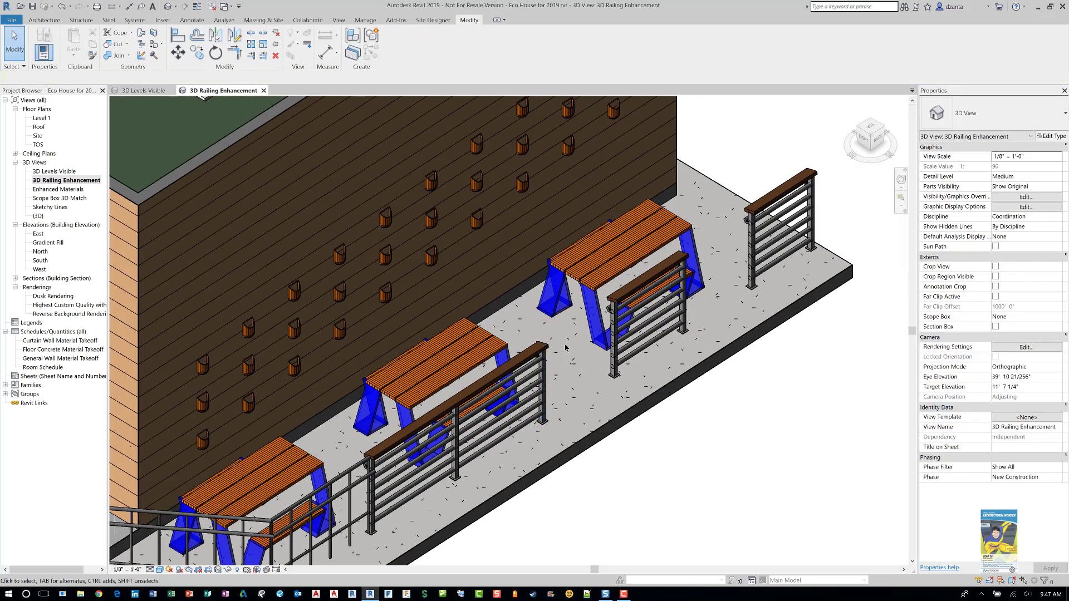
scroll(565, 348, down, 2)
click(550, 363)
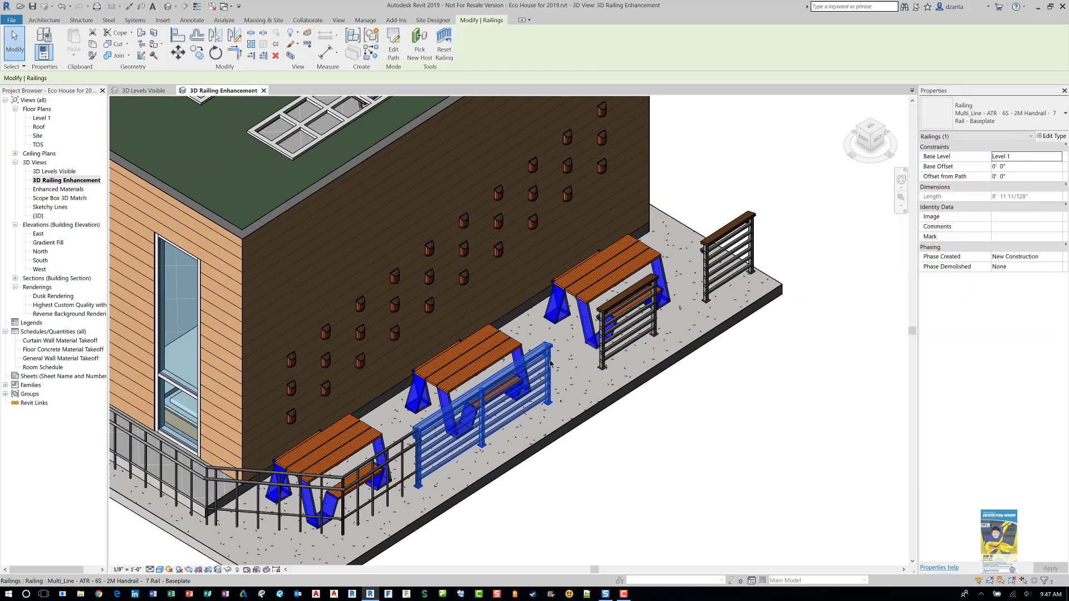
key(Delete)
Change the two remaining railing pieces to Guardrail - Pipe
click(660, 316)
ctrl+click(729, 250)
click(1019, 120)
click(960, 173)
click(809, 428)
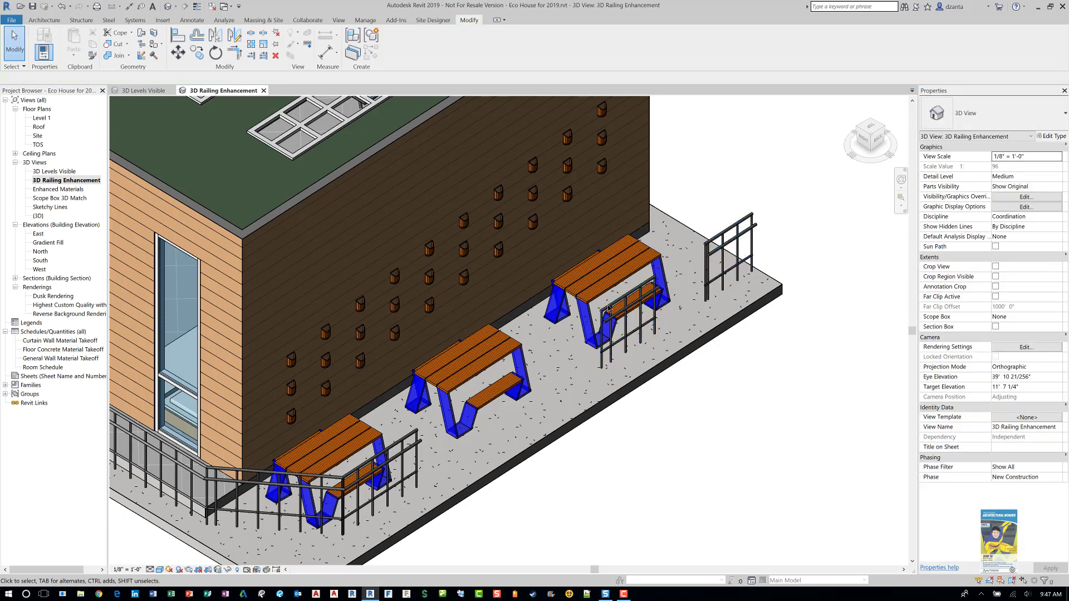
In Enhanced Materials, open the marble tile wall type's layer structure with section preview
double_click(69, 192)
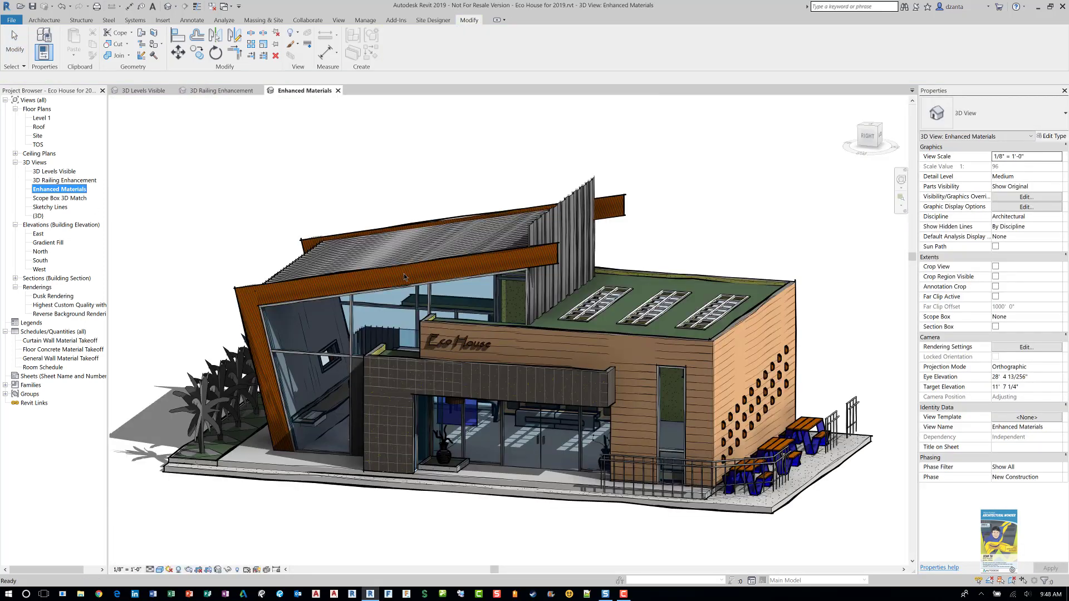
click(540, 376)
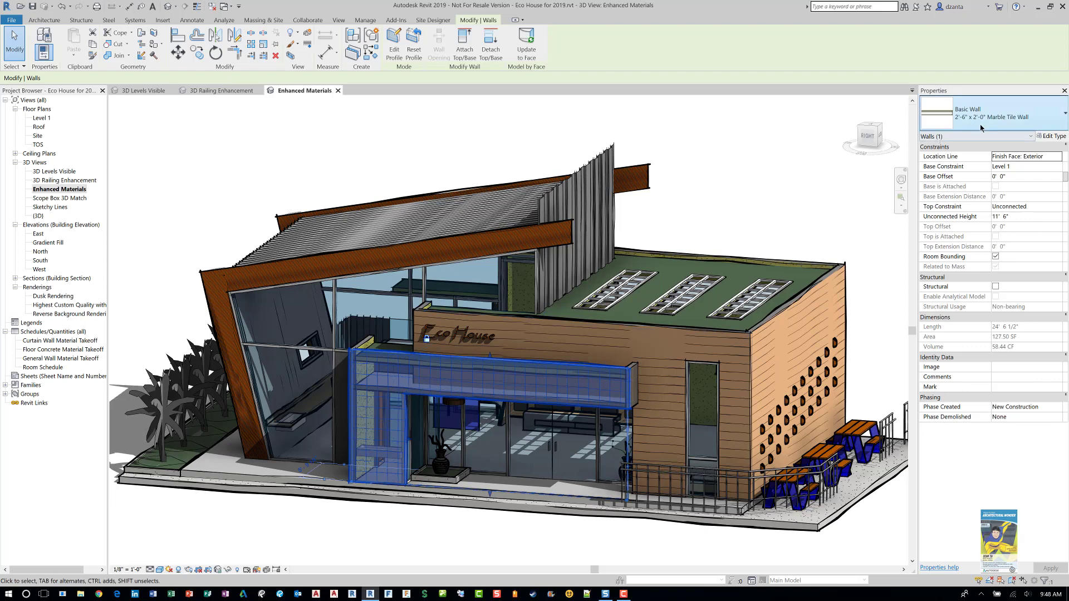
click(1050, 136)
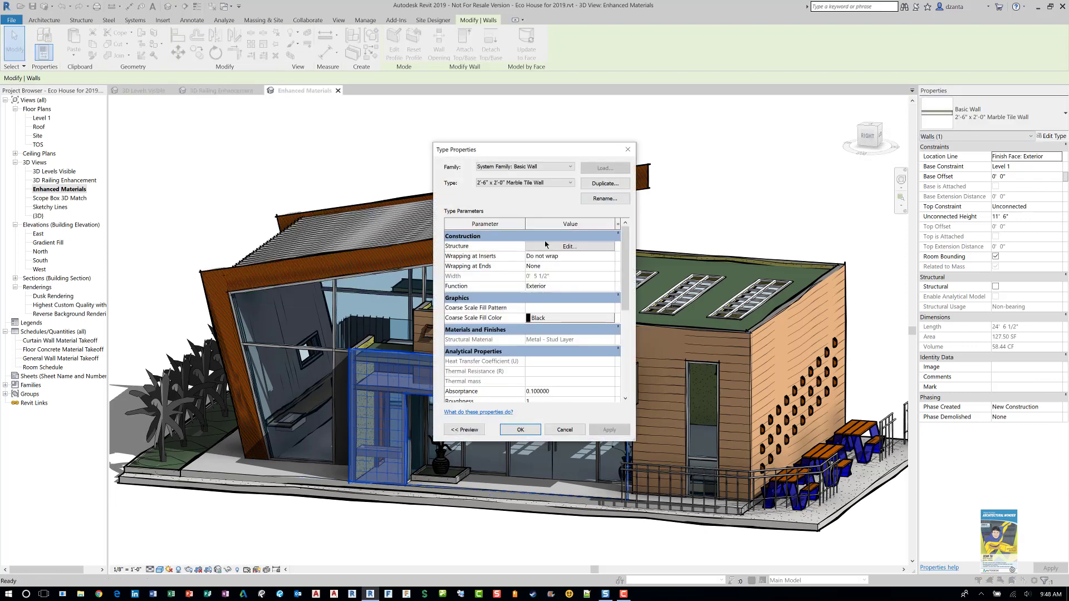
click(552, 247)
click(474, 429)
Open the Stone (2) layer material, enlarge the browser and show the material library
click(614, 243)
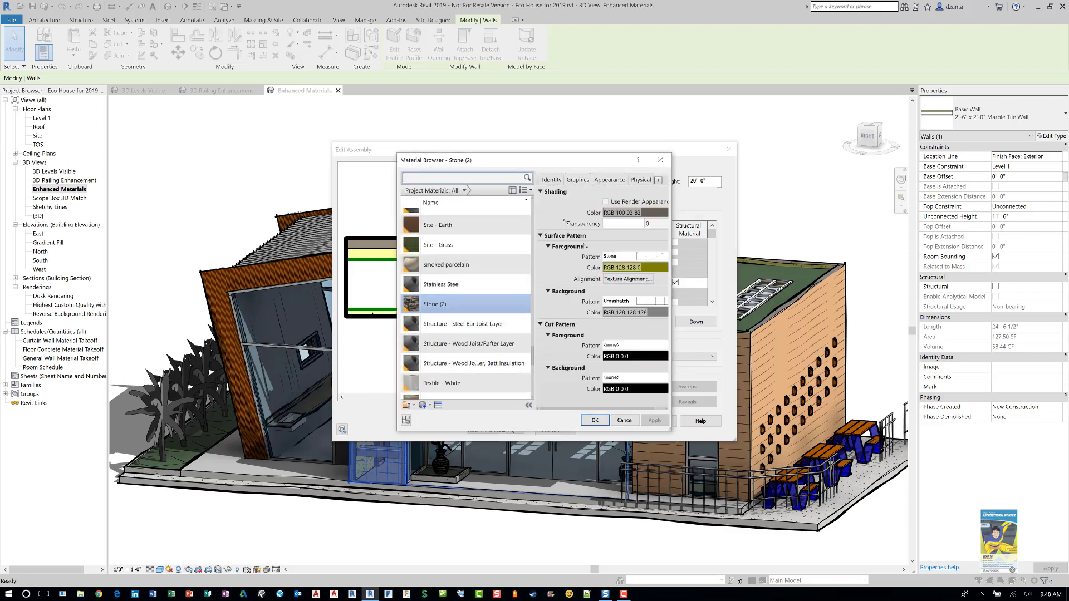
drag(516, 159, 401, 192)
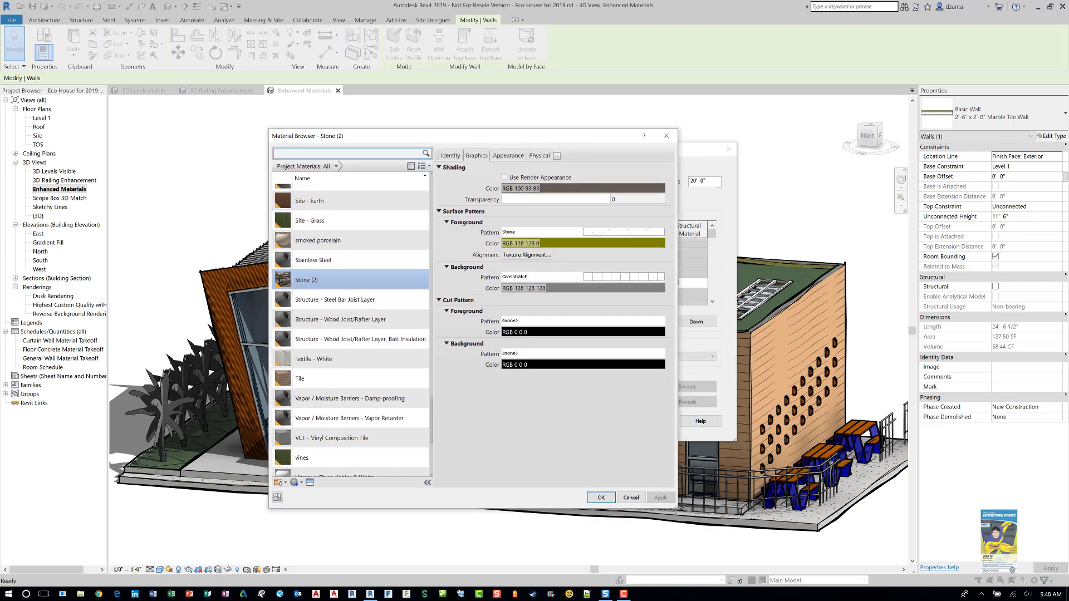
drag(676, 506, 859, 506)
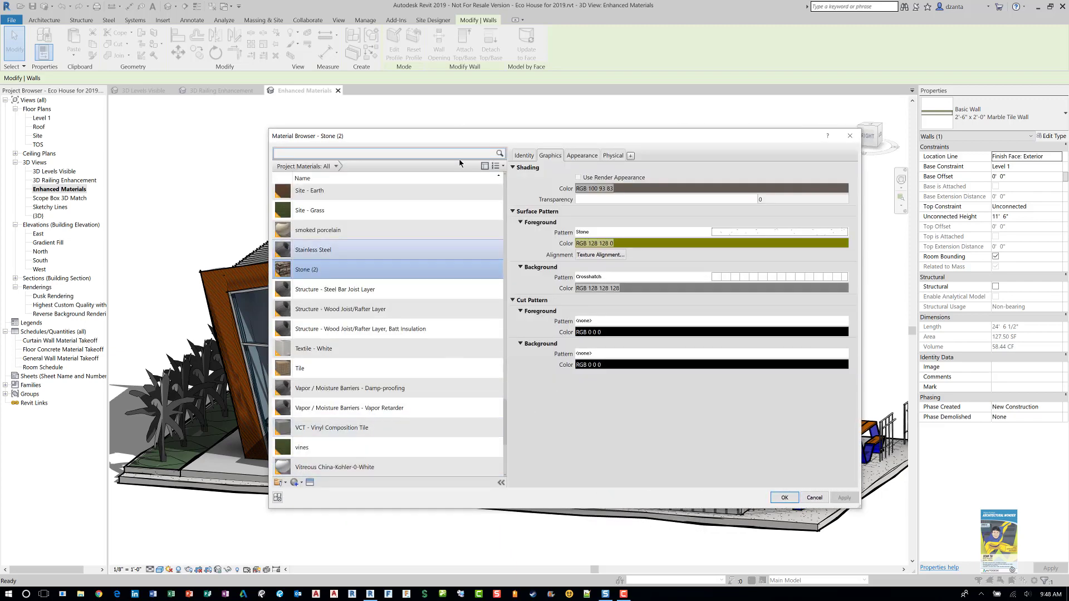
click(485, 166)
drag(451, 306, 451, 334)
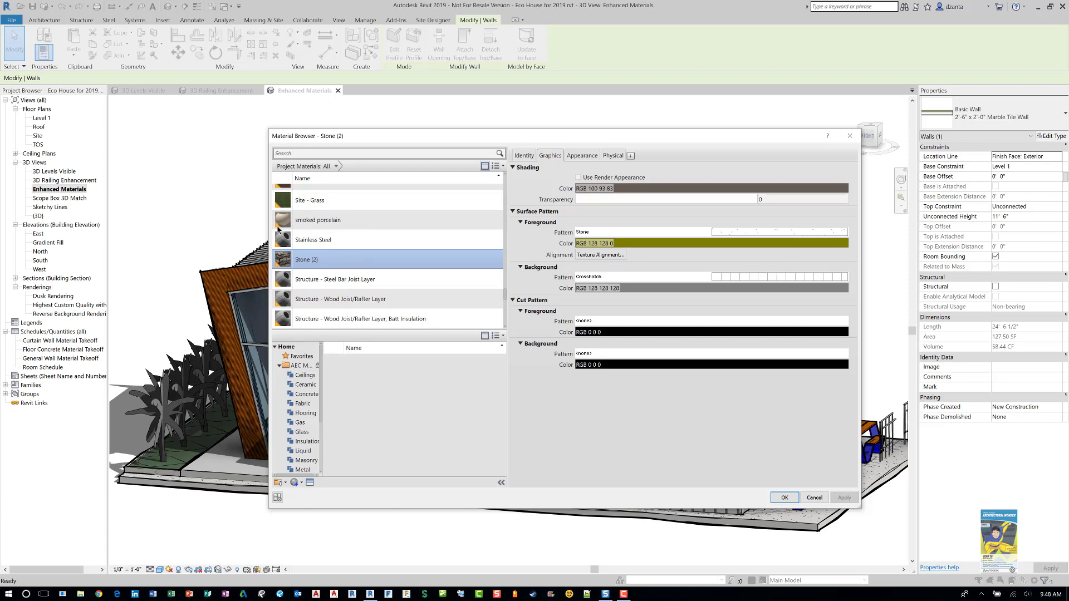
click(309, 483)
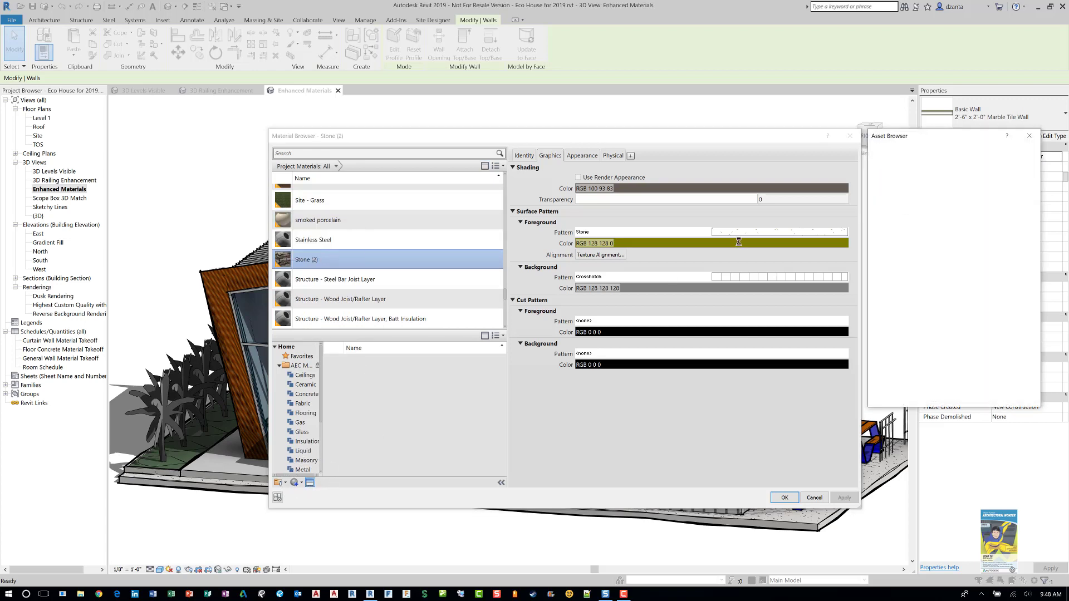
drag(911, 137, 518, 189)
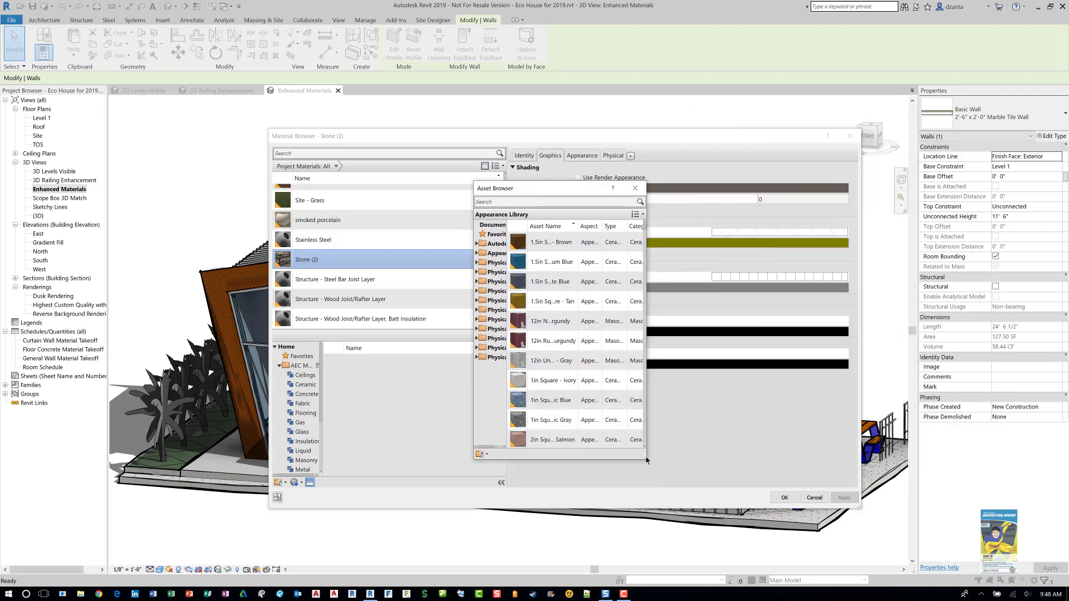
drag(664, 458, 825, 459)
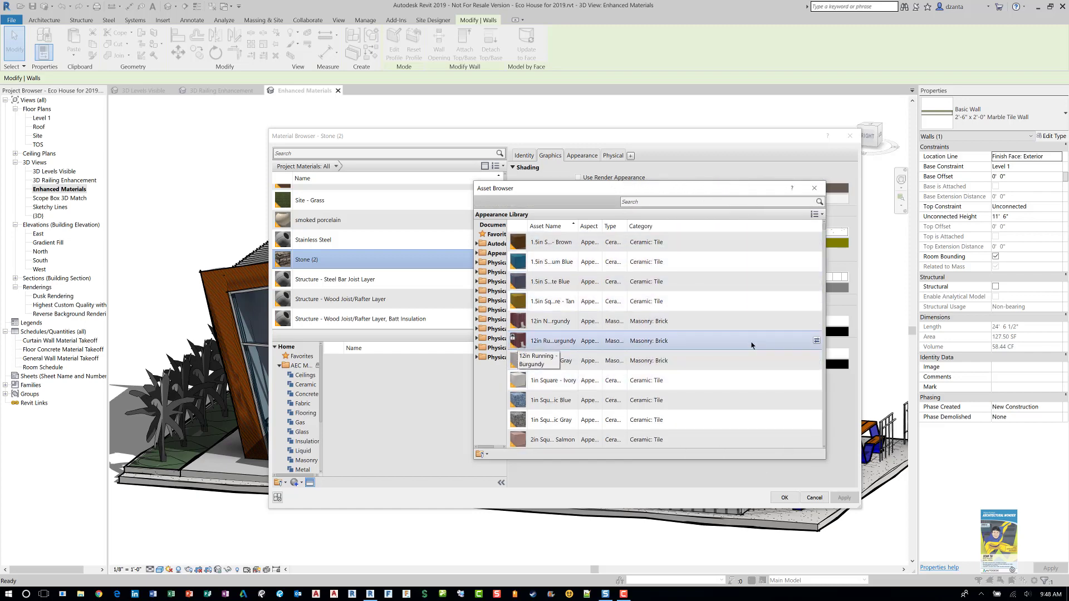
scroll(751, 330, down, 3)
scroll(740, 332, down, 3)
scroll(740, 332, down, 3)
scroll(737, 337, down, 3)
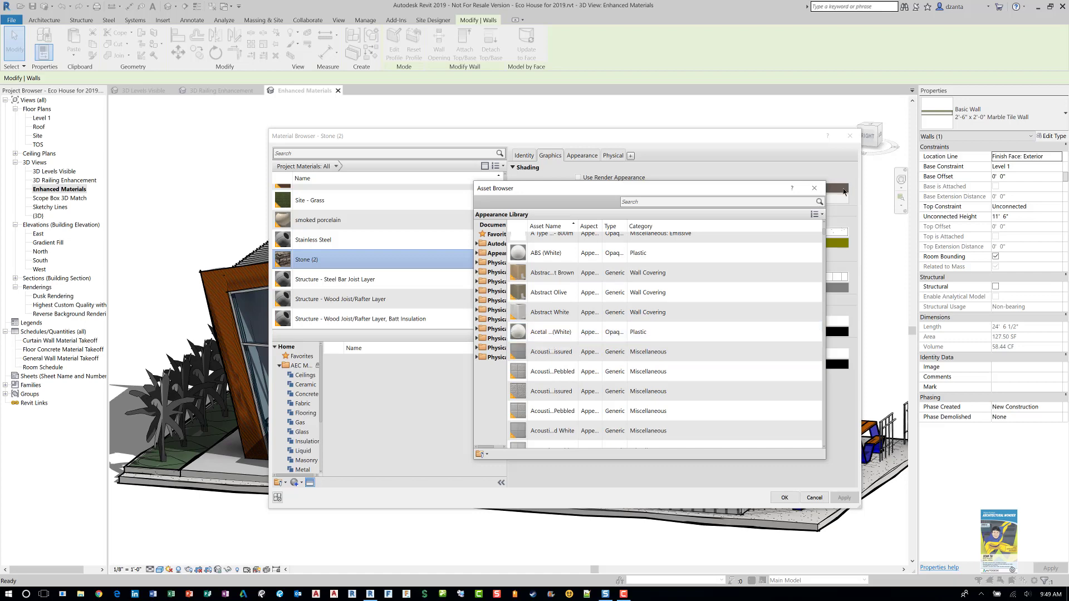
click(811, 189)
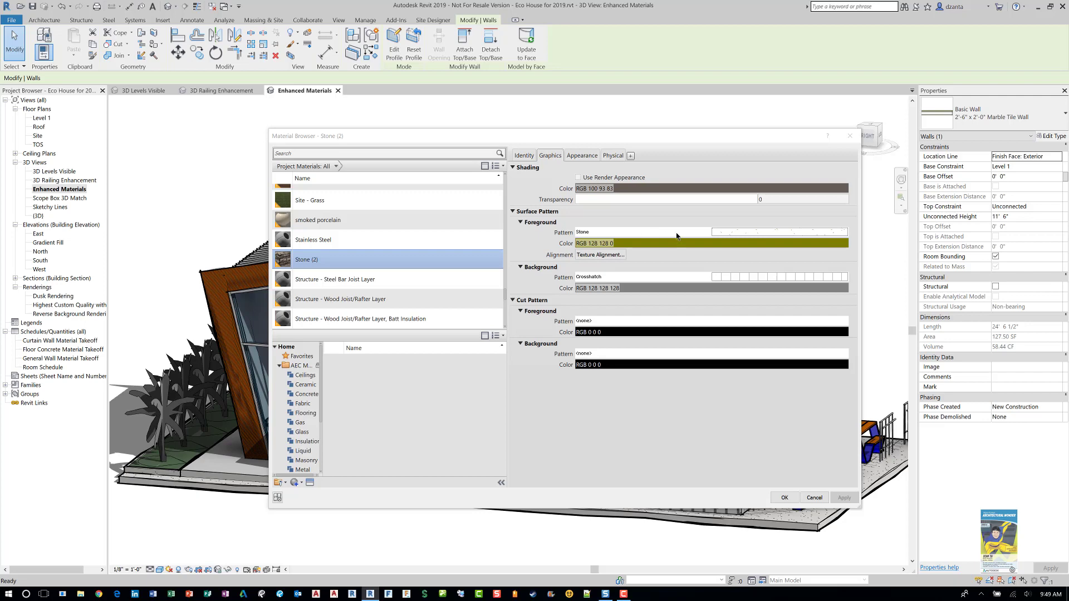
Set the surface foreground pattern to Sand - Dense in green 0-128-0
click(722, 234)
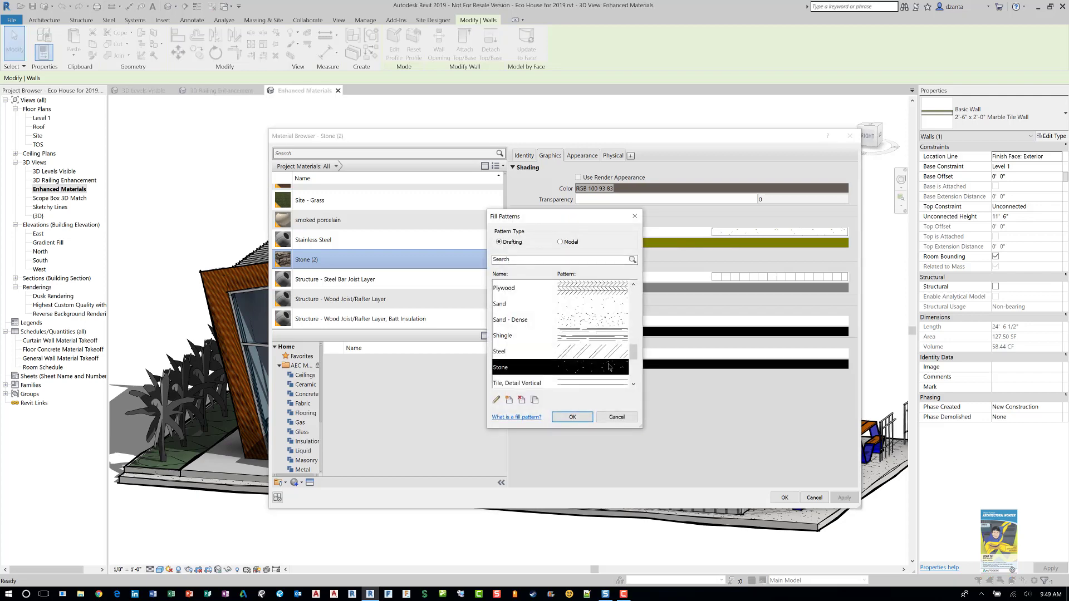
click(632, 385)
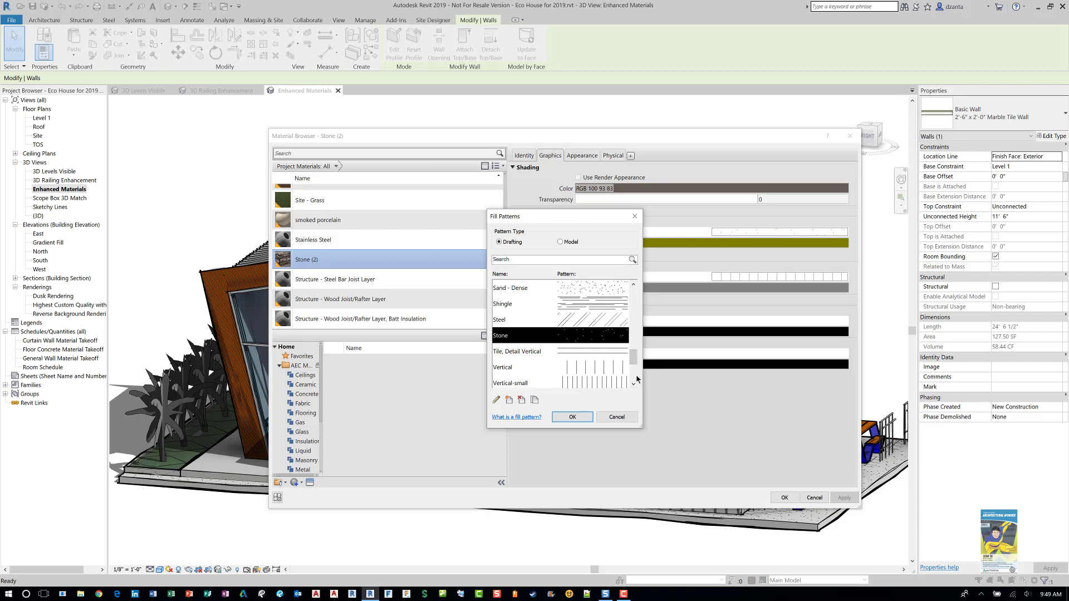
scroll(632, 347, up, 1)
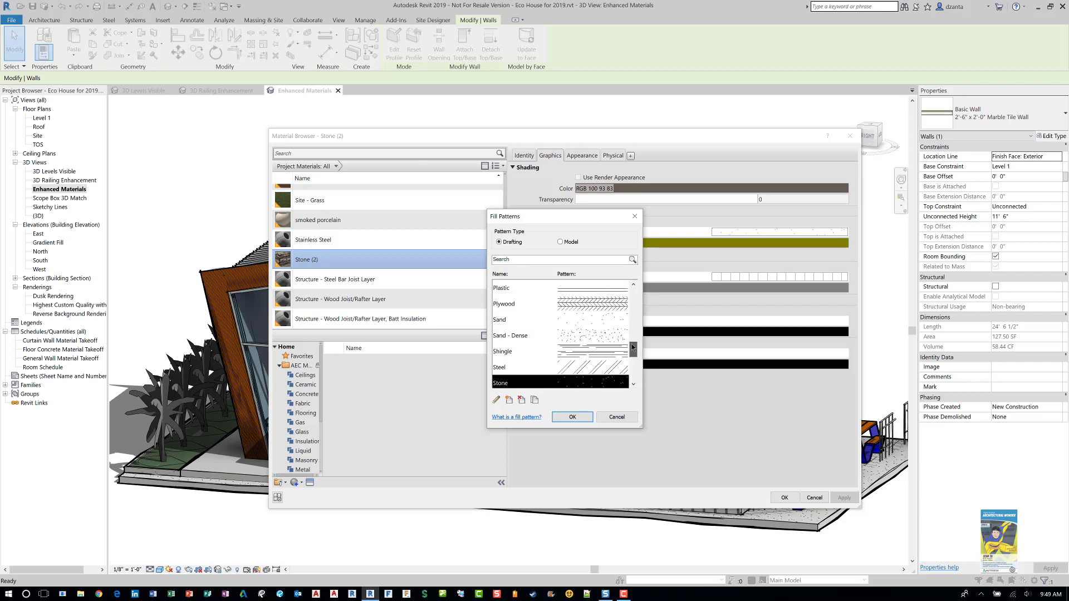
click(601, 339)
click(573, 417)
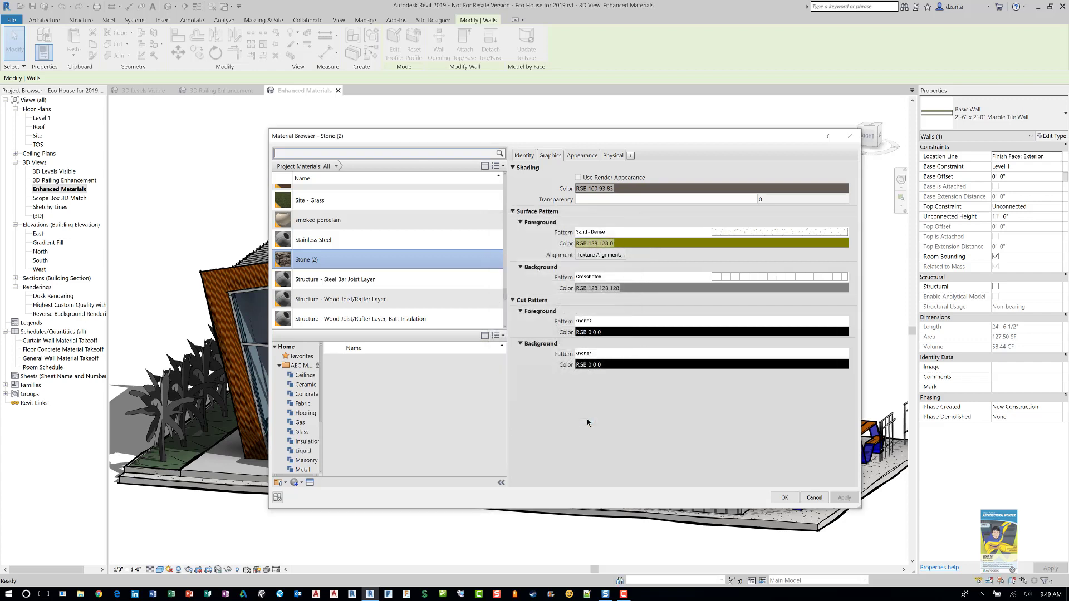
click(603, 244)
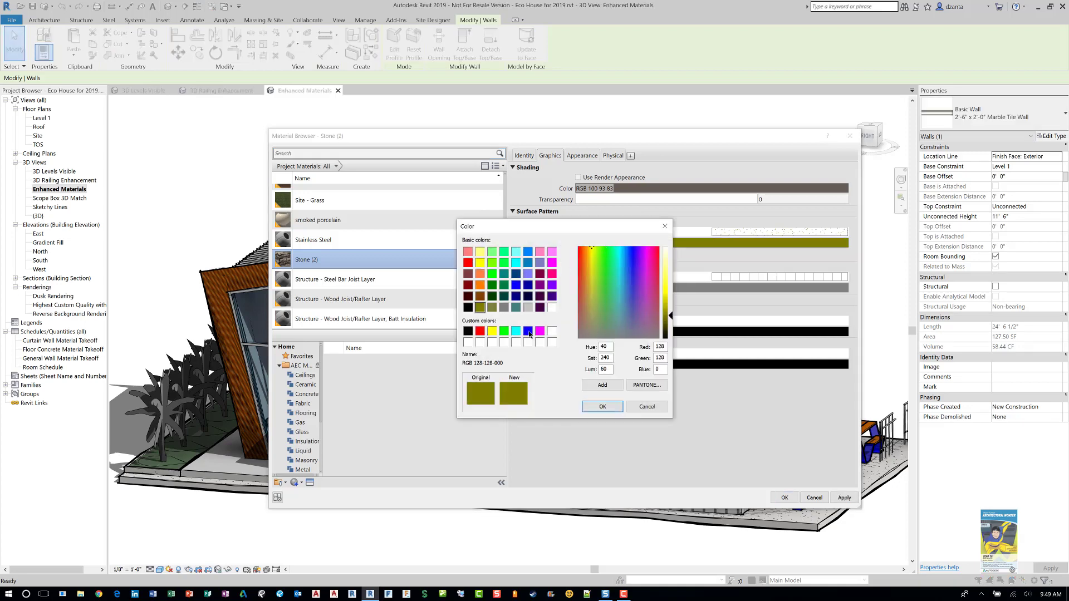
click(494, 285)
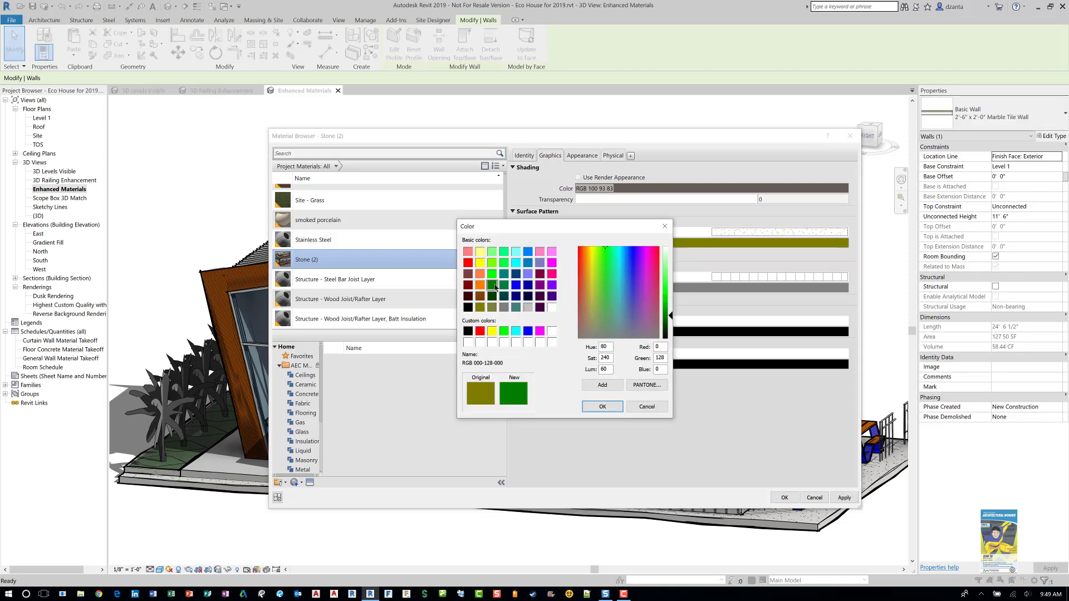
click(597, 407)
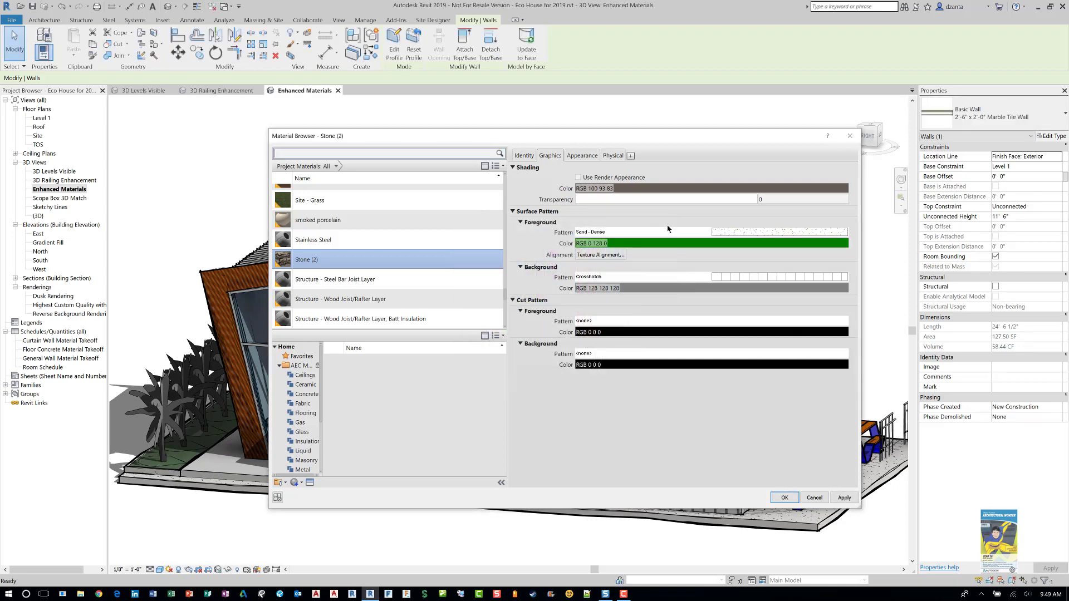
Set the surface background to Crosshatch-small in light grey 192-192-192 and accept
click(650, 279)
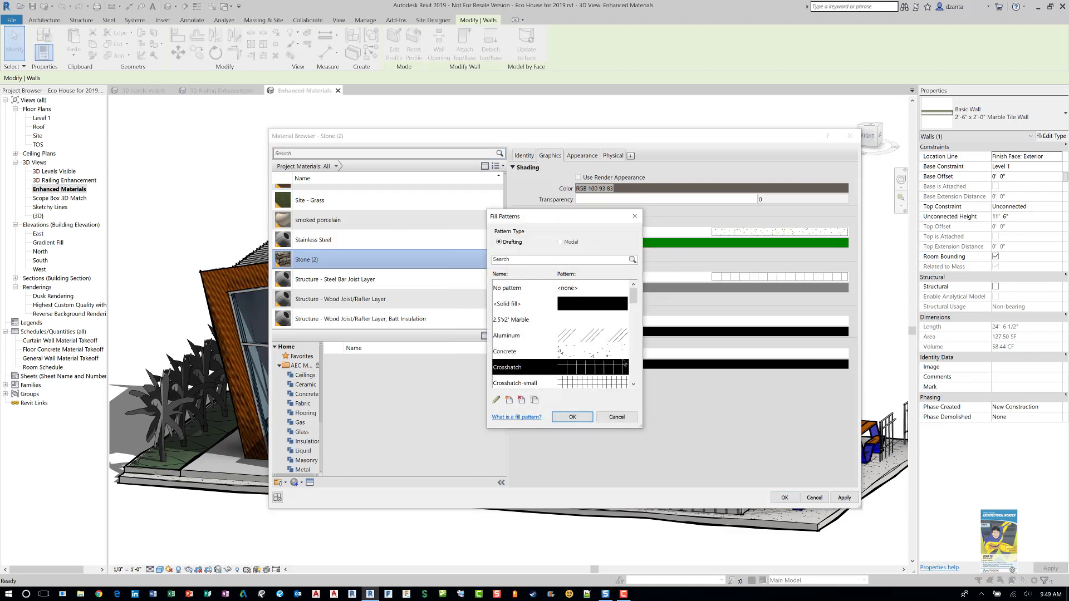
click(633, 384)
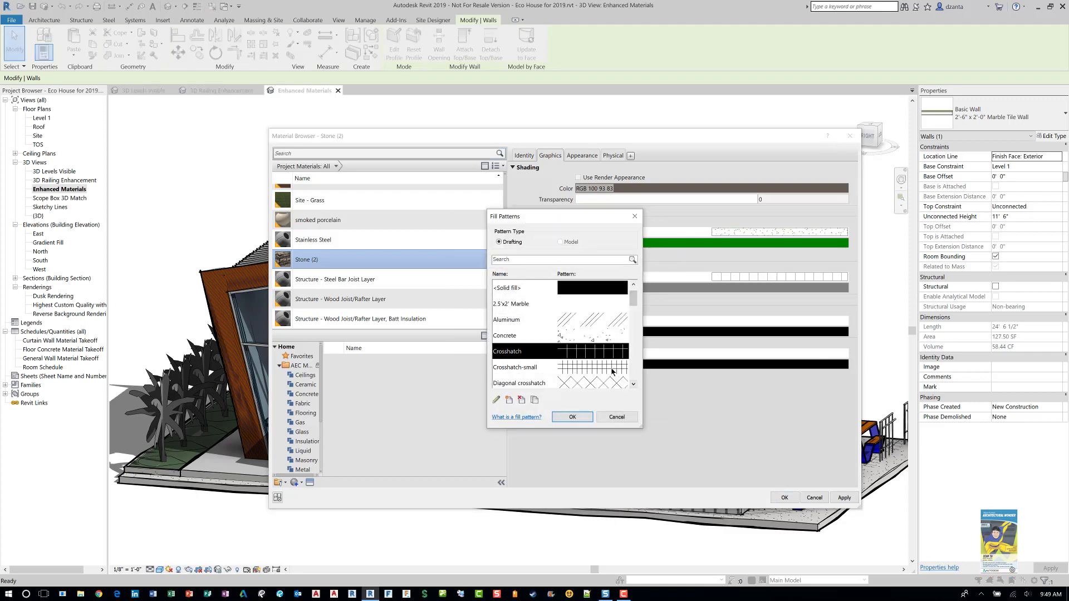
click(614, 368)
click(572, 417)
click(680, 289)
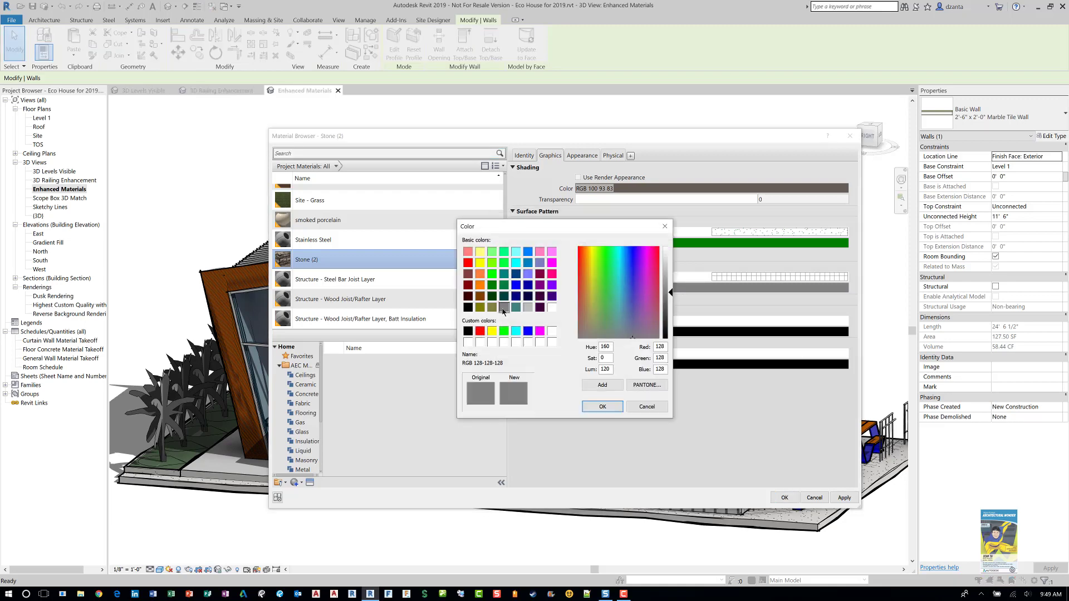
click(527, 308)
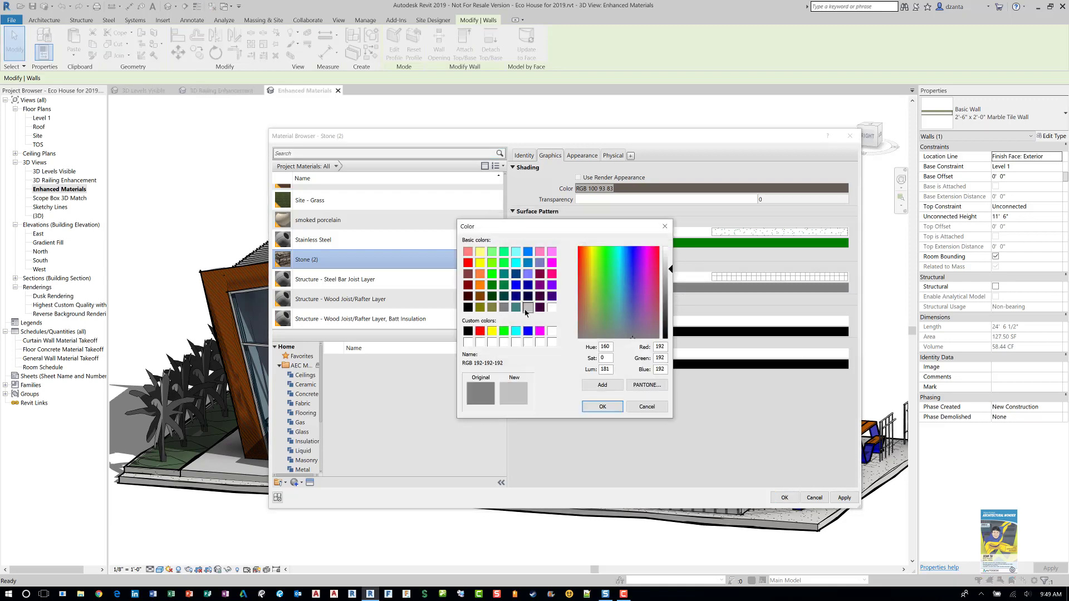
click(601, 406)
click(785, 496)
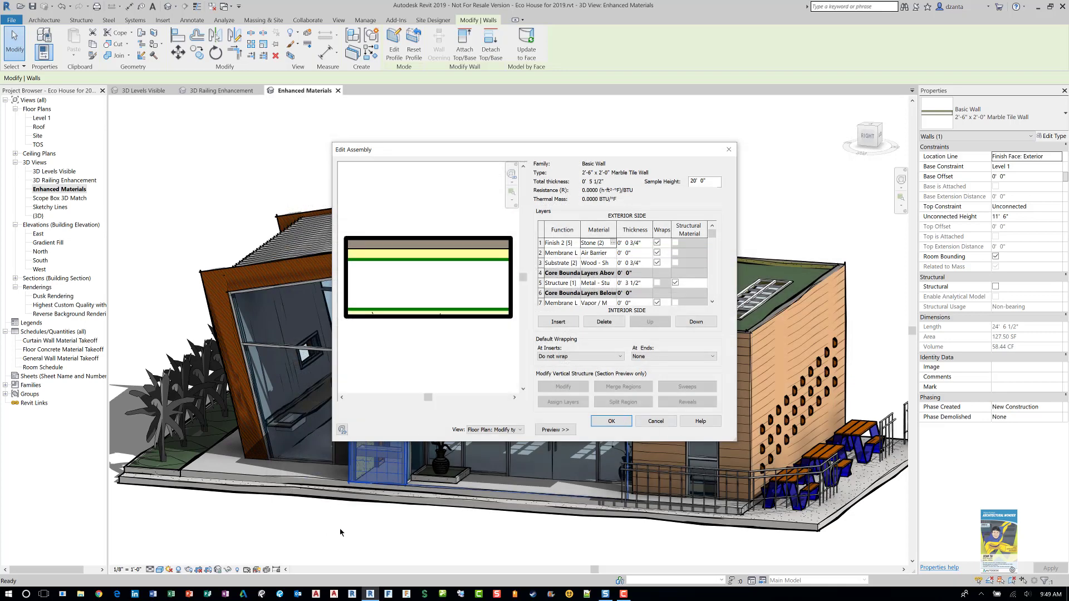
Confirm the assembly and Type Properties changes, then open Scope Box 3D Match
click(610, 422)
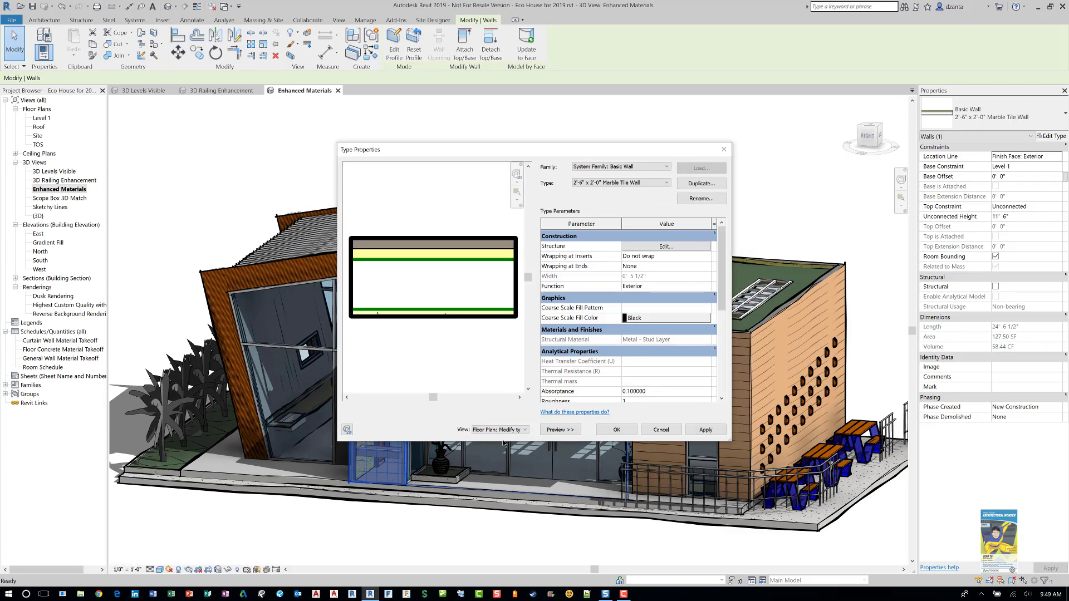
click(612, 429)
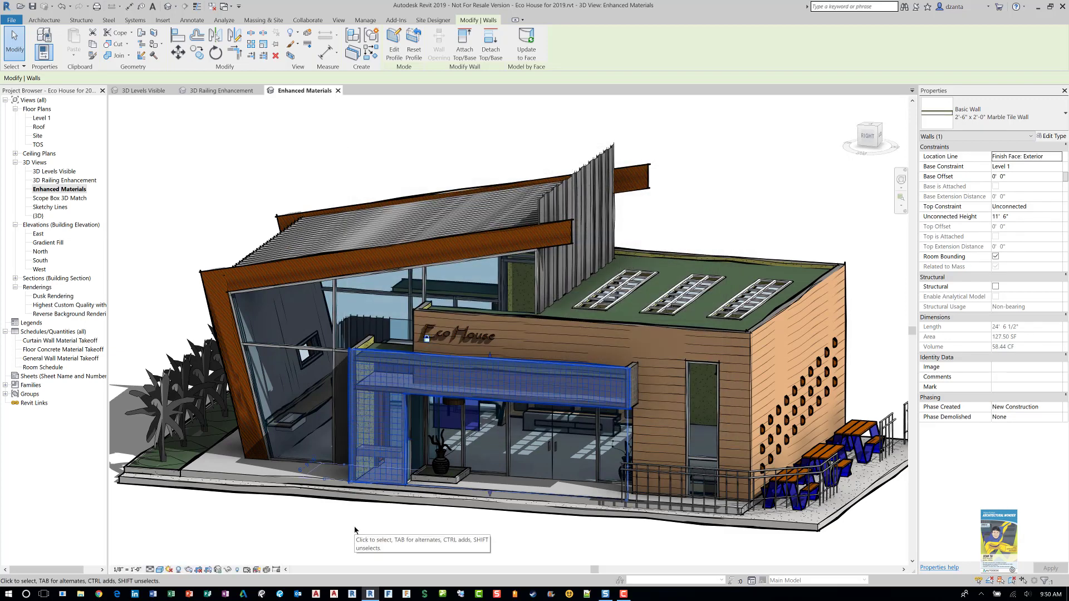
click(378, 519)
scroll(378, 519, up, 3)
scroll(386, 460, up, 2)
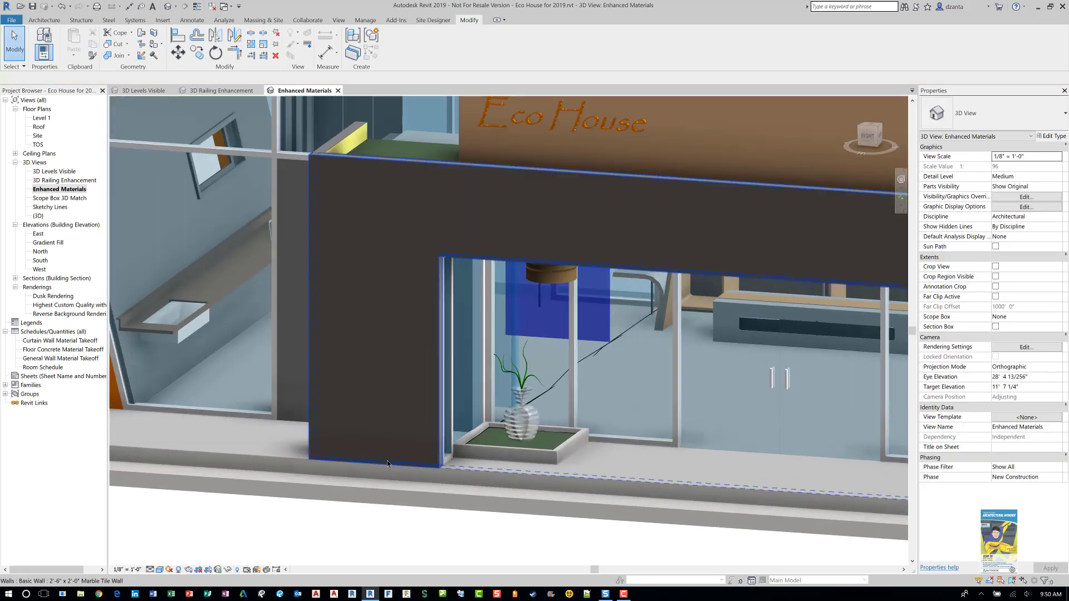
scroll(387, 459, up, 2)
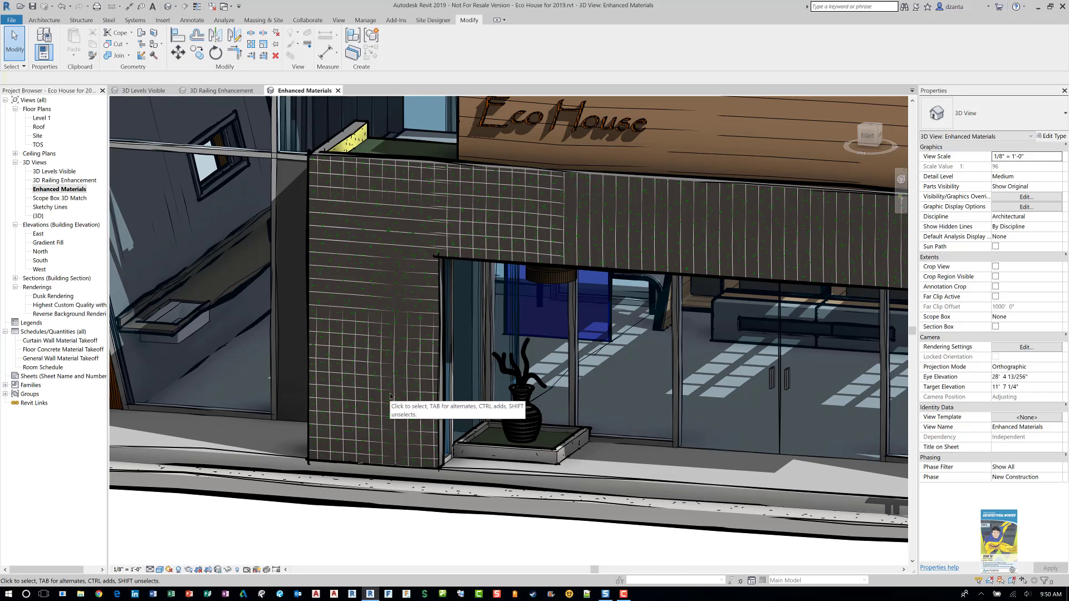
double_click(78, 199)
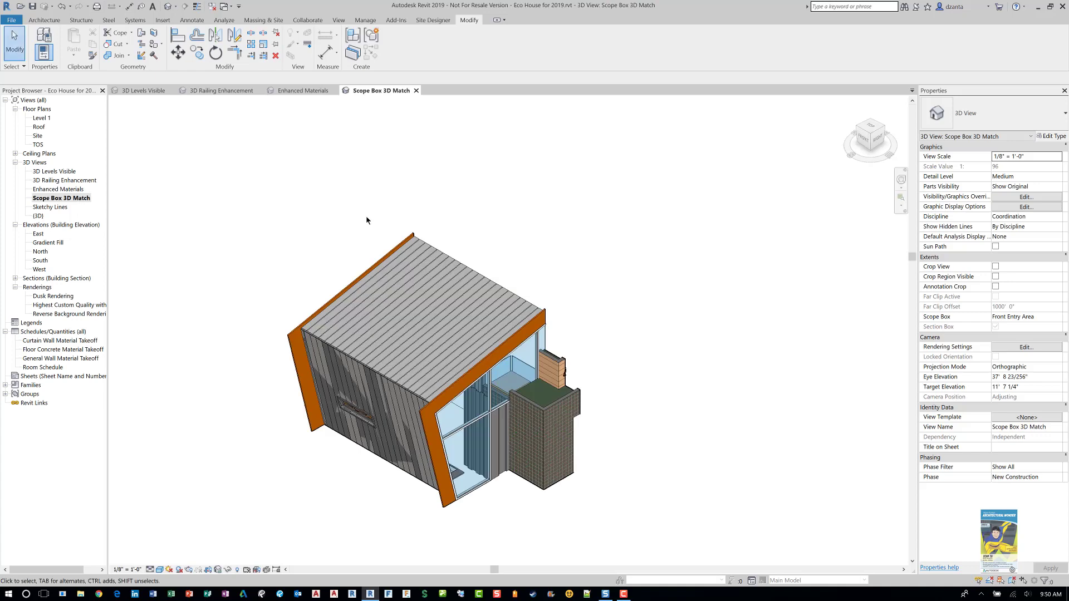
Open the Level 1 floor plan and select the Front Entry Area scope box
double_click(42, 118)
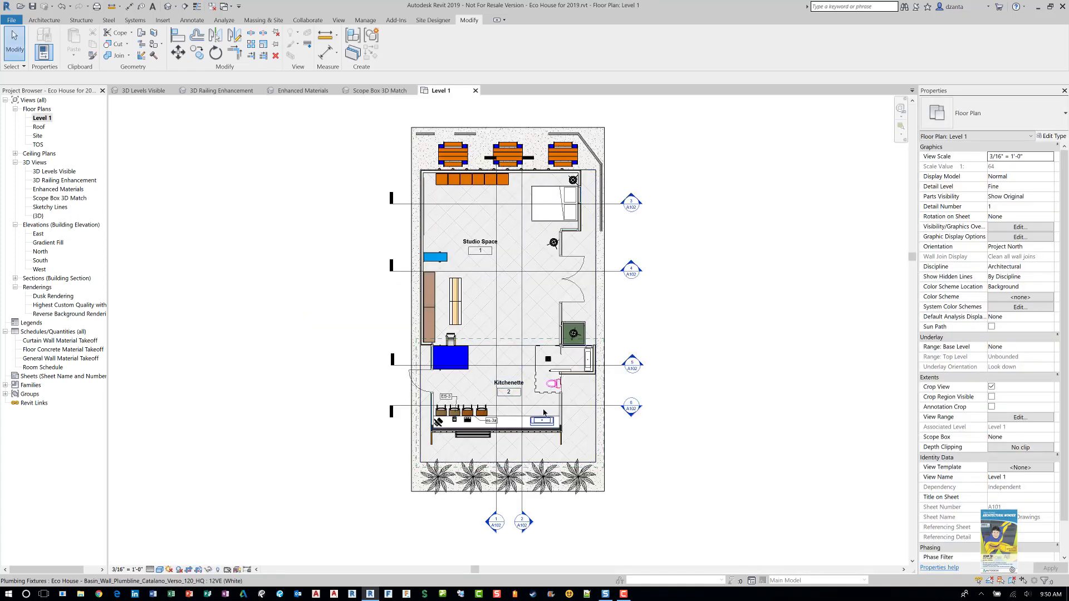
scroll(617, 325, up, 2)
scroll(617, 325, up, 2)
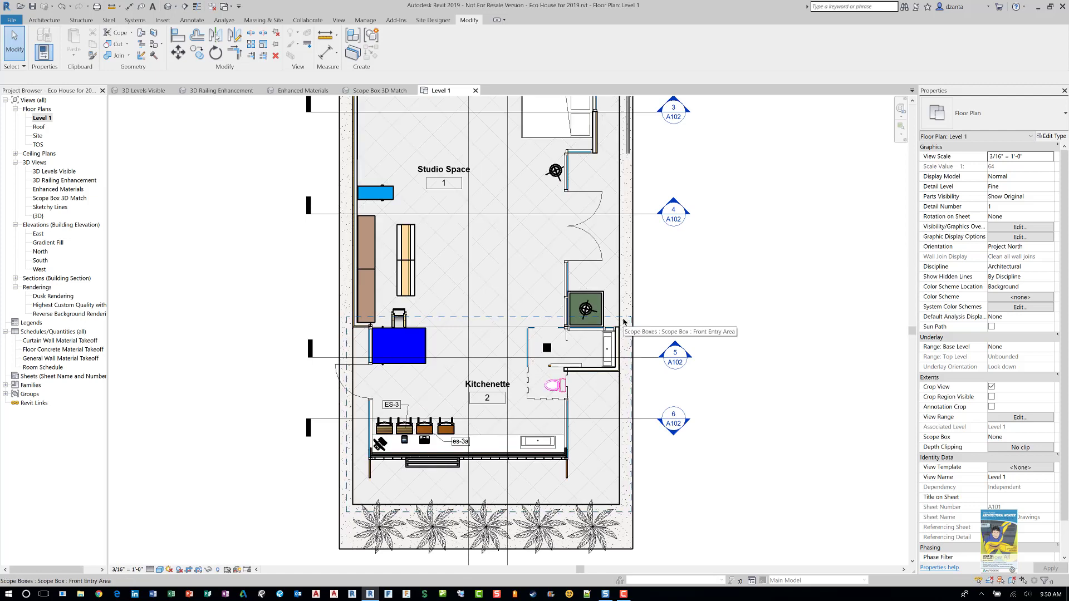
click(623, 321)
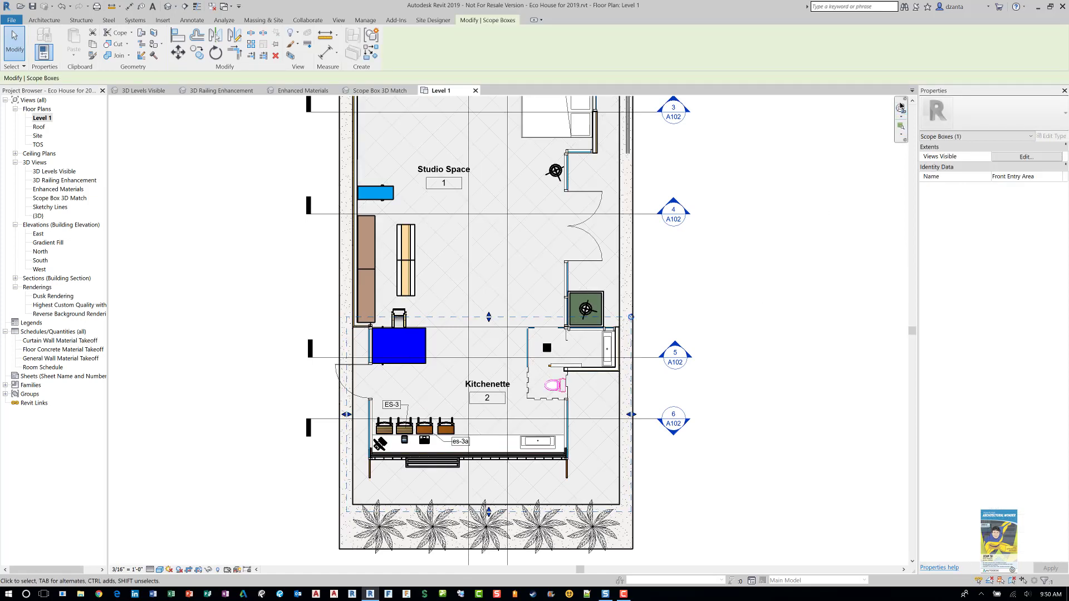
Return to Scope Box 3D Match and unhide its section box using Reveal Hidden Elements
double_click(51, 199)
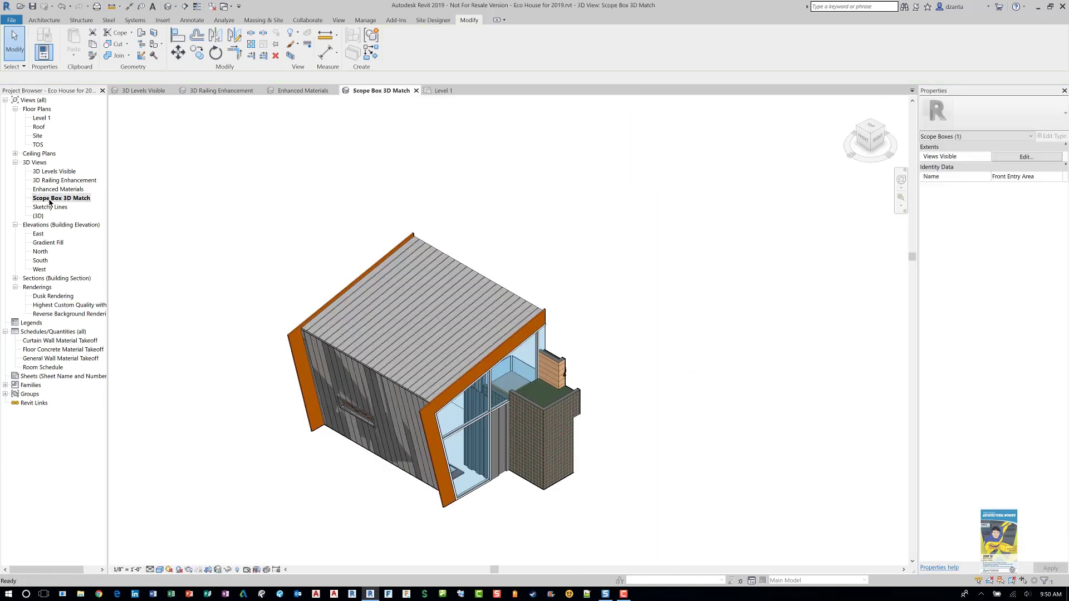
shift+middle_drag(641, 253, 705, 286)
click(737, 295)
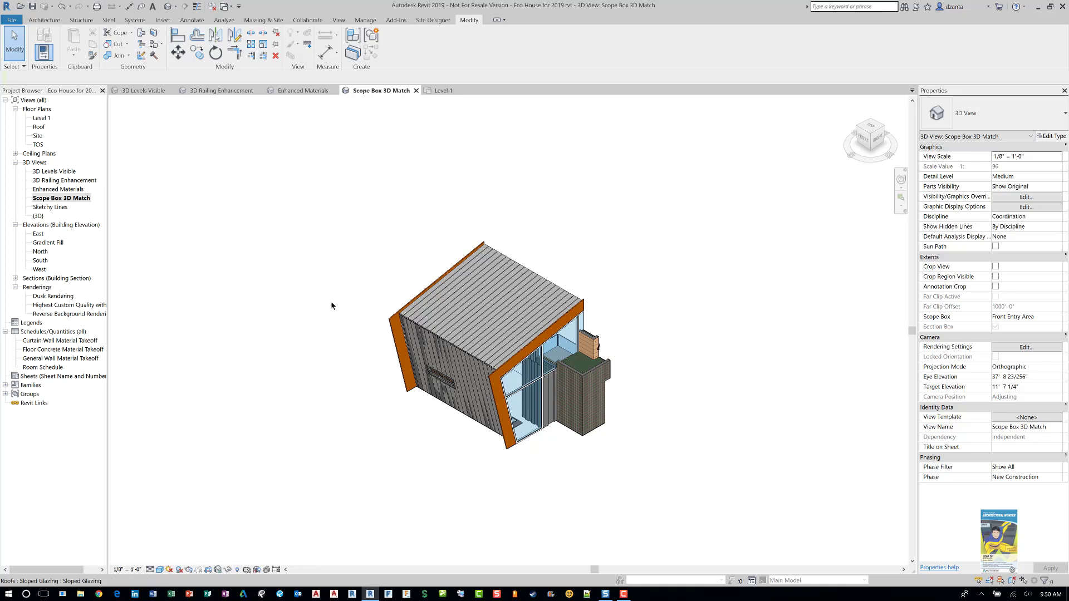
click(246, 570)
click(608, 212)
right_click(607, 212)
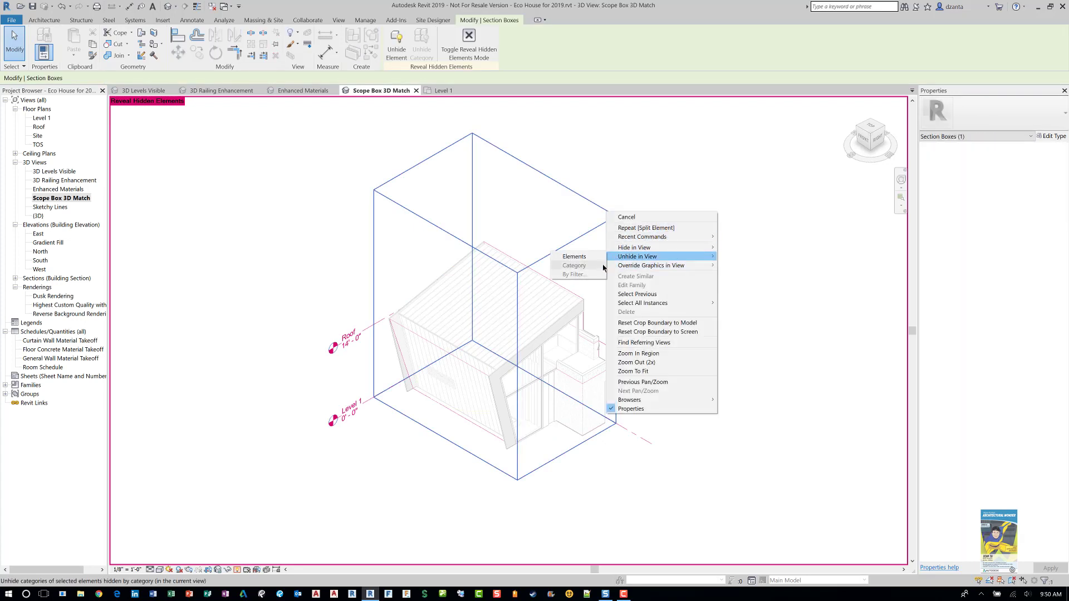
click(584, 256)
click(690, 162)
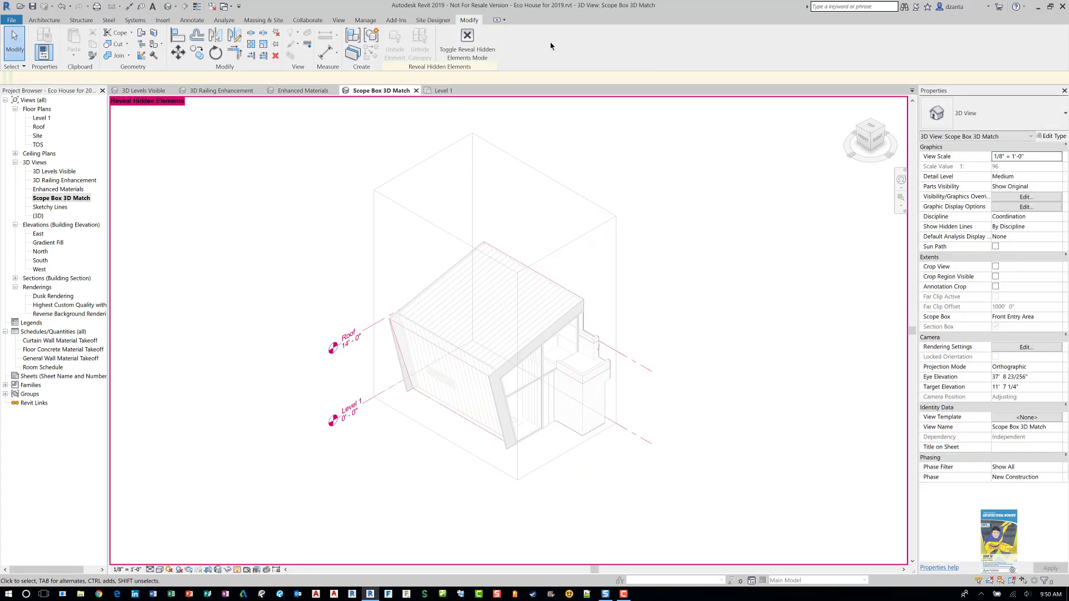
click(467, 41)
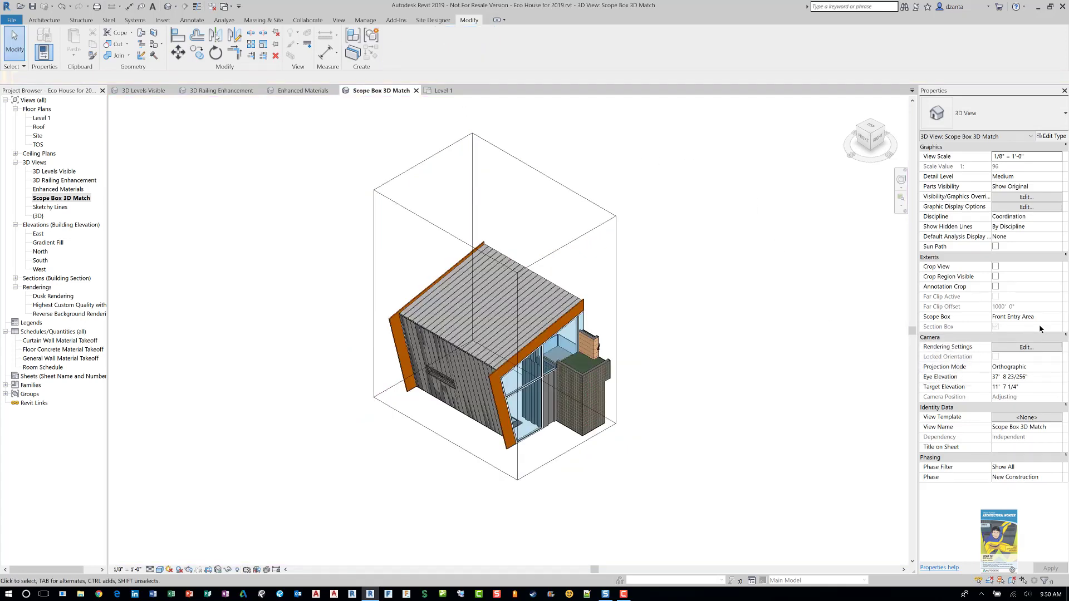
Remove the view's scope box and turn the Section Box off
click(1059, 319)
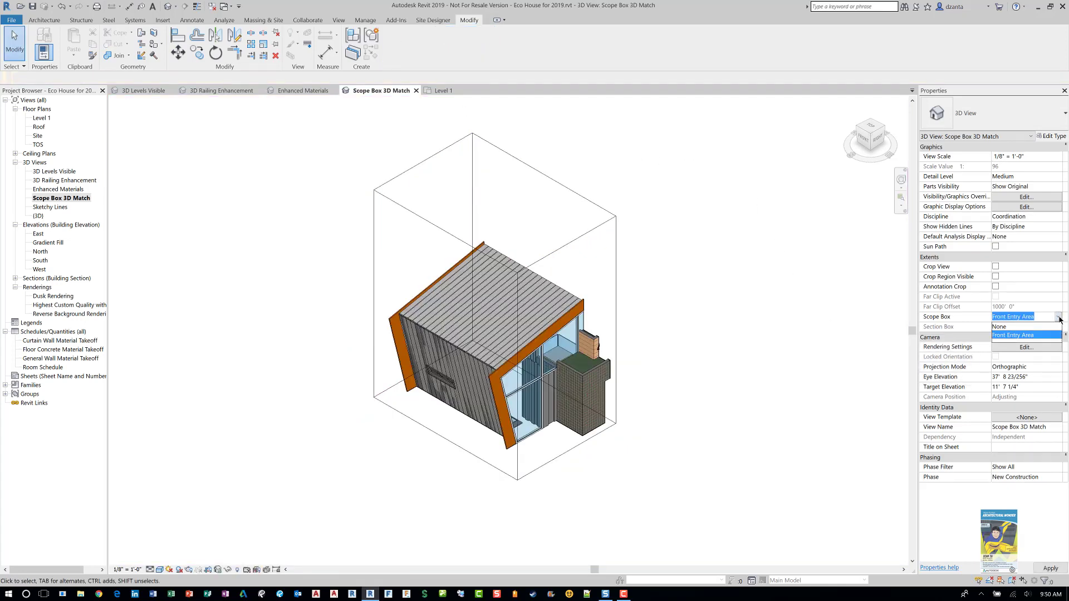
click(1060, 320)
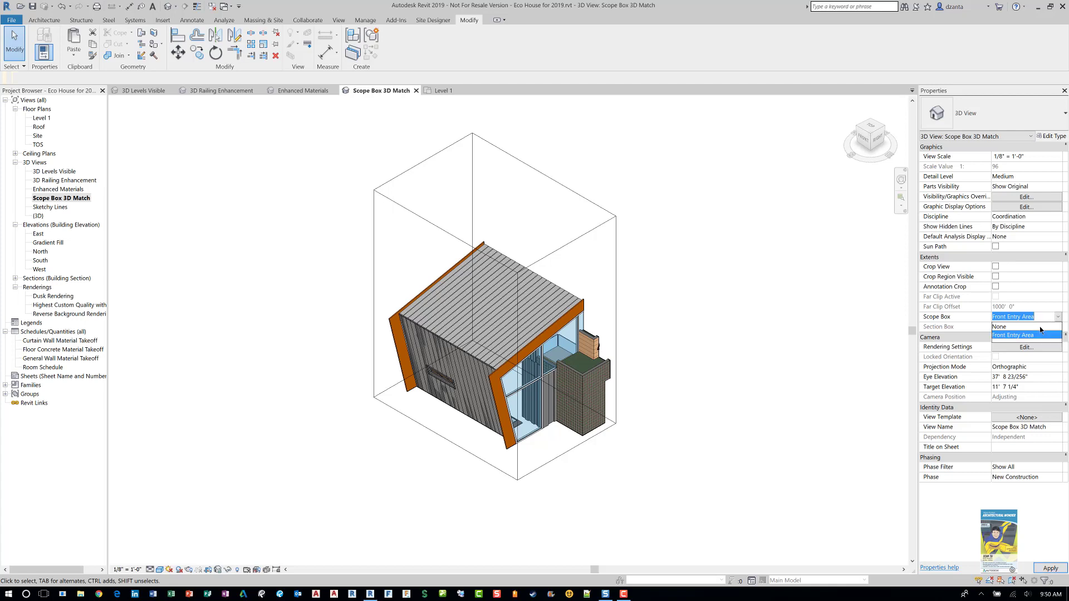
click(1014, 327)
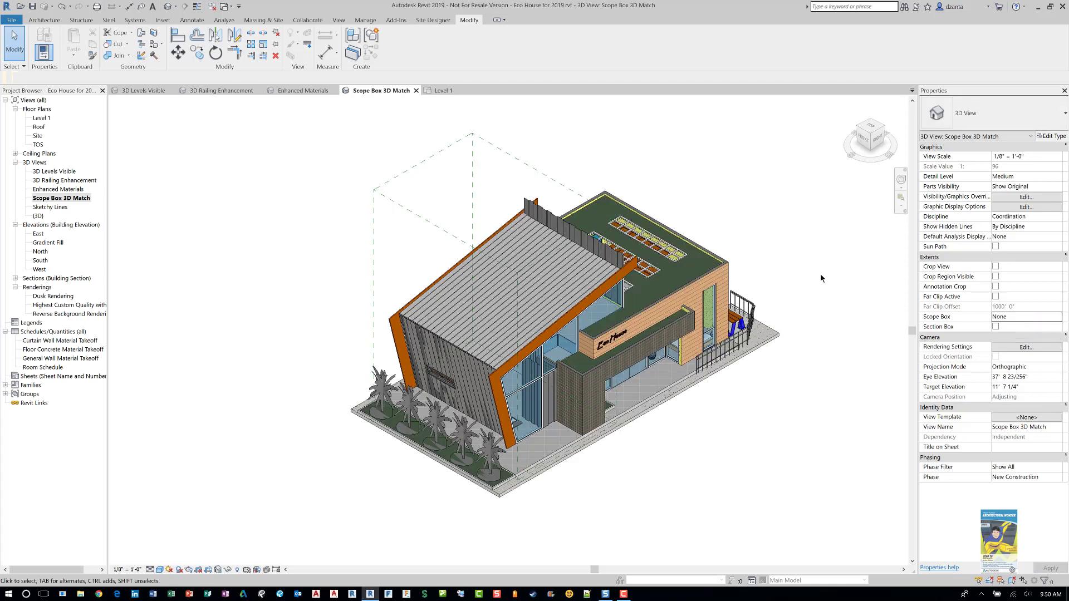
middle_drag(820, 276, 779, 299)
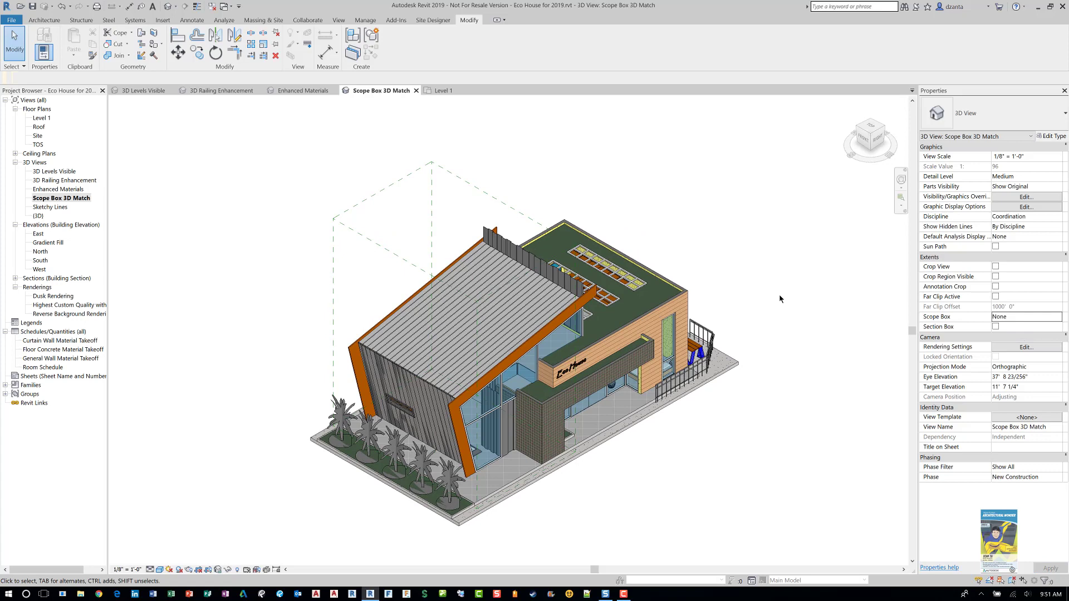
click(995, 327)
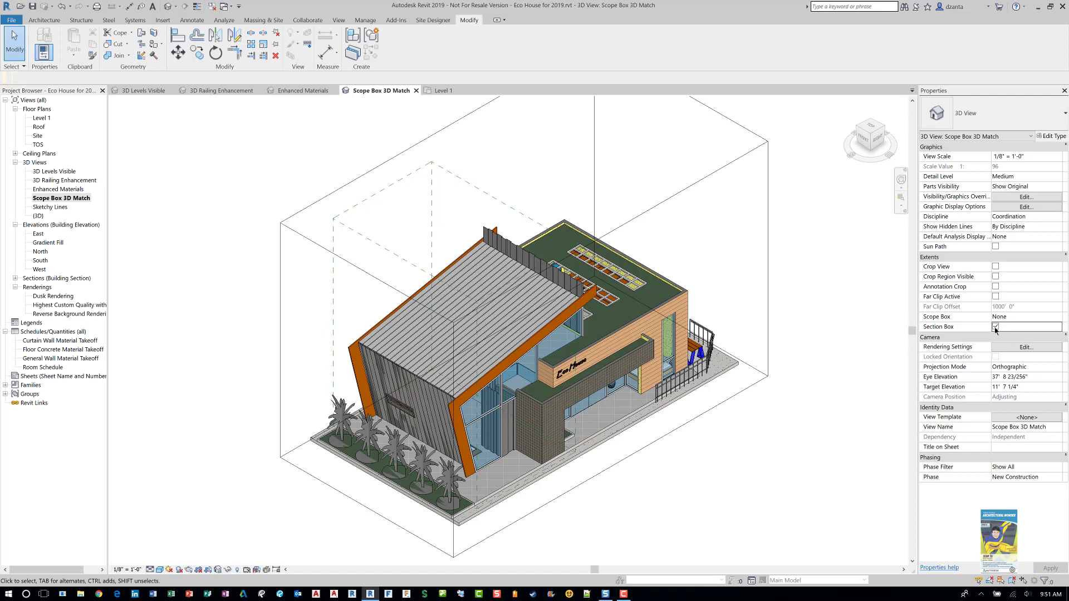
click(995, 327)
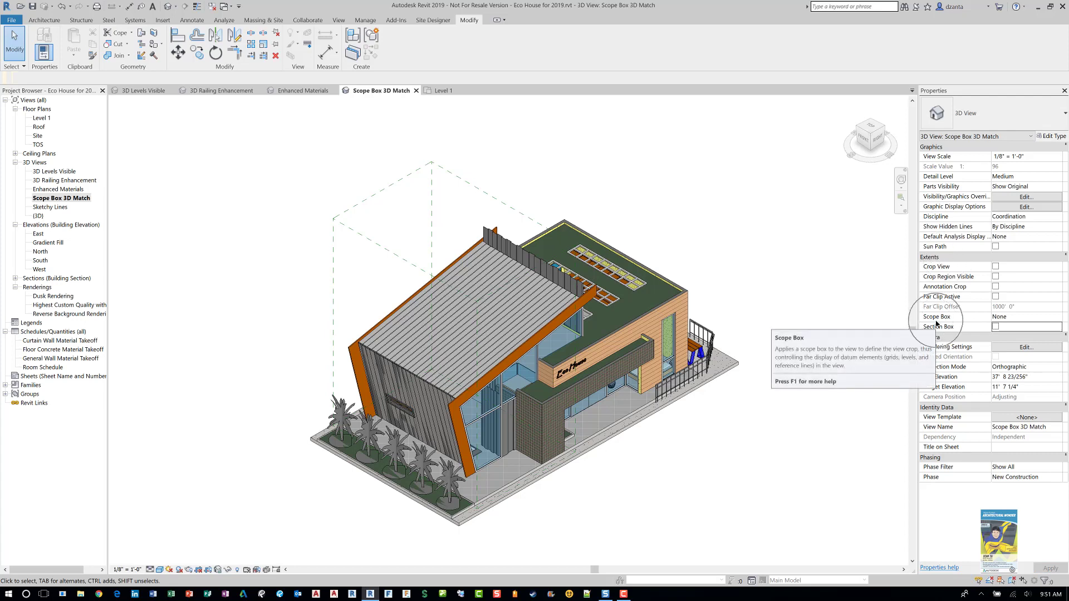
Crop the view to the Front Entry Area scope box, hide the section box, and open {3D}
click(1057, 318)
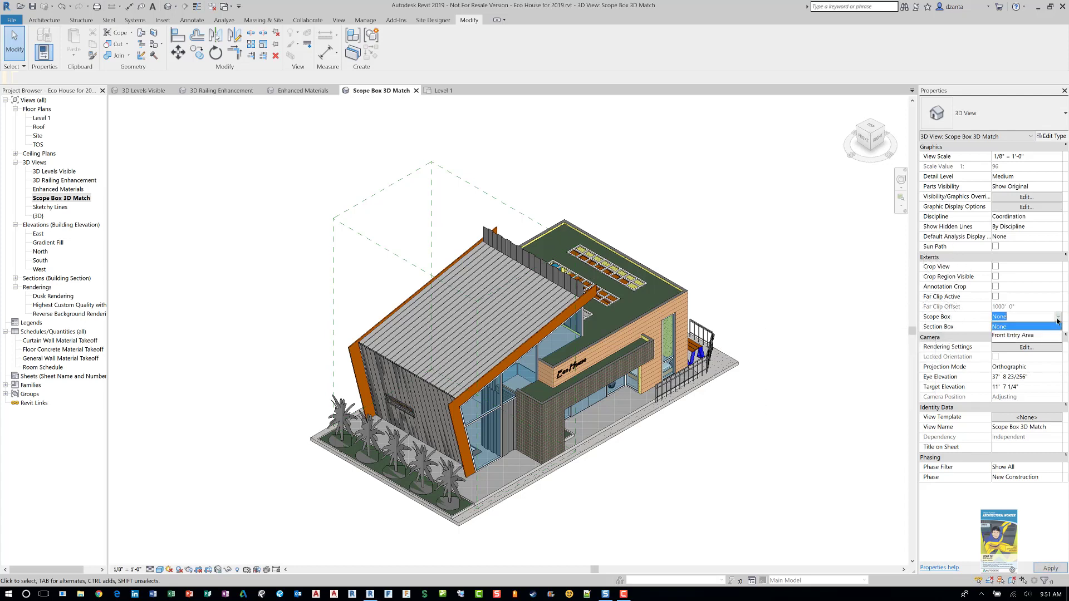
click(1022, 335)
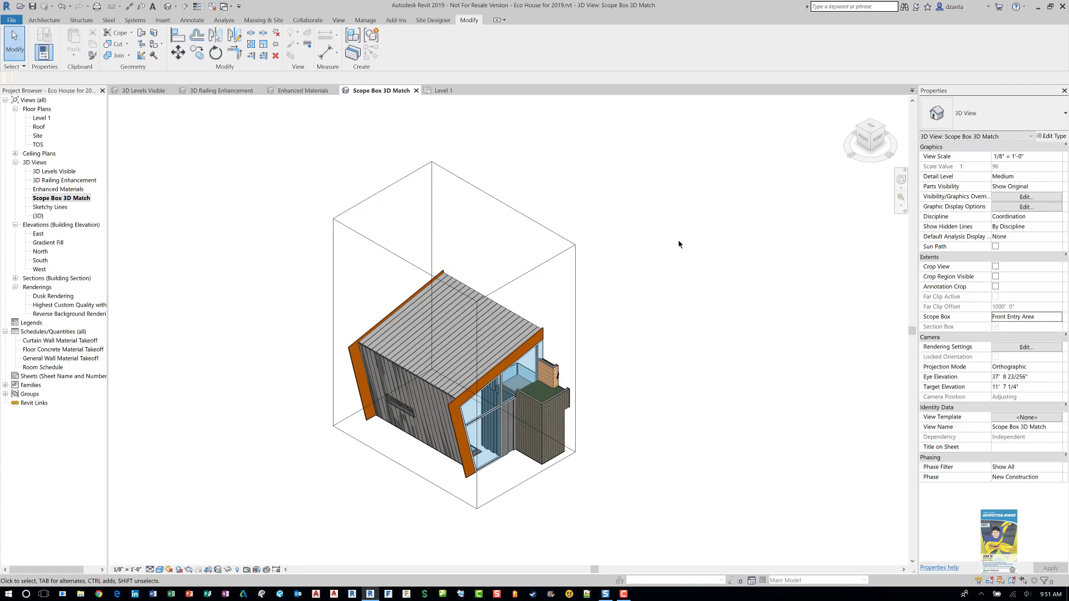
click(577, 249)
right_click(576, 249)
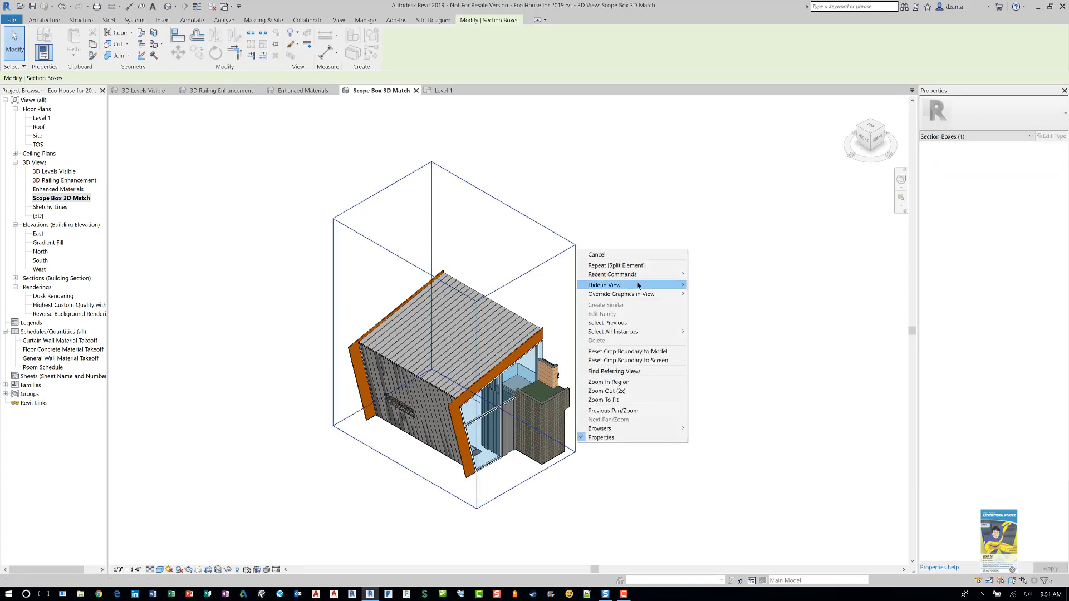
click(545, 285)
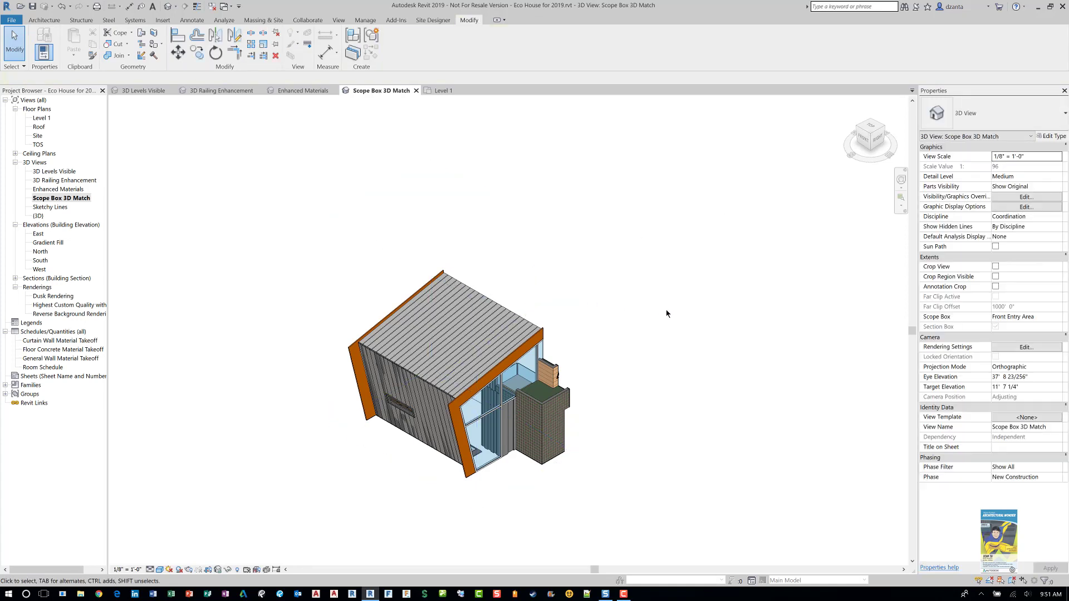
double_click(38, 217)
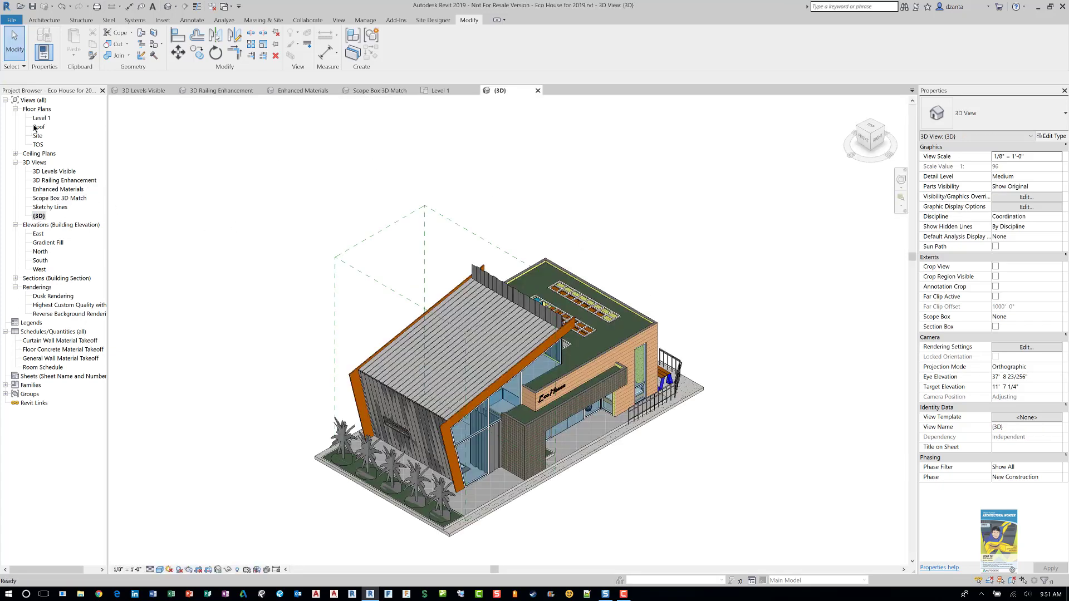
Window-select the Level 1 studio walls and furniture and isolate them in 3D with Selection Box
click(39, 117)
double_click(38, 118)
middle_drag(285, 163, 343, 246)
drag(329, 229, 509, 462)
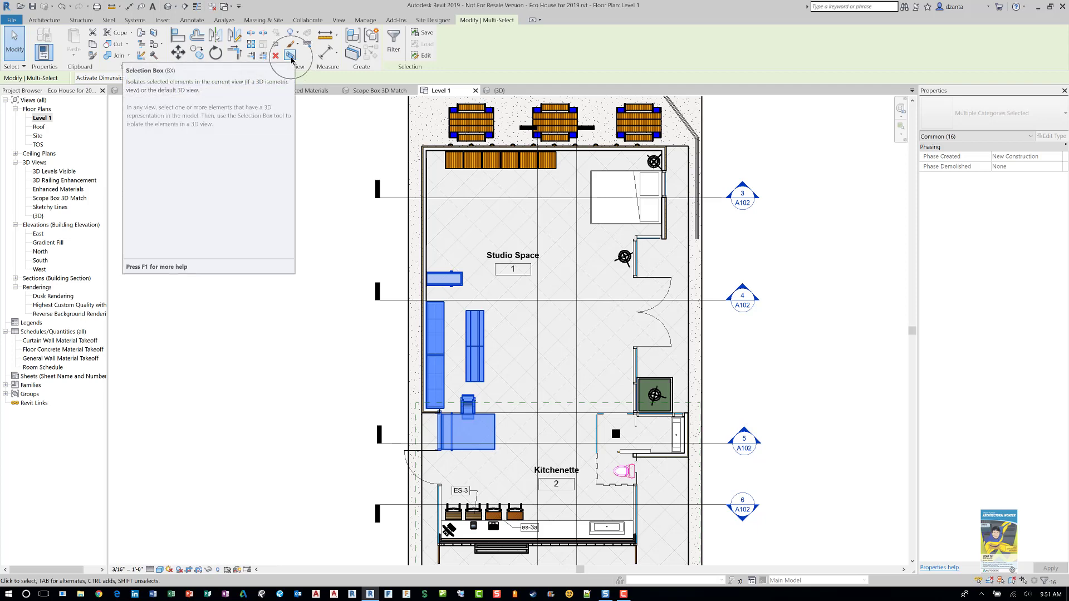
click(297, 66)
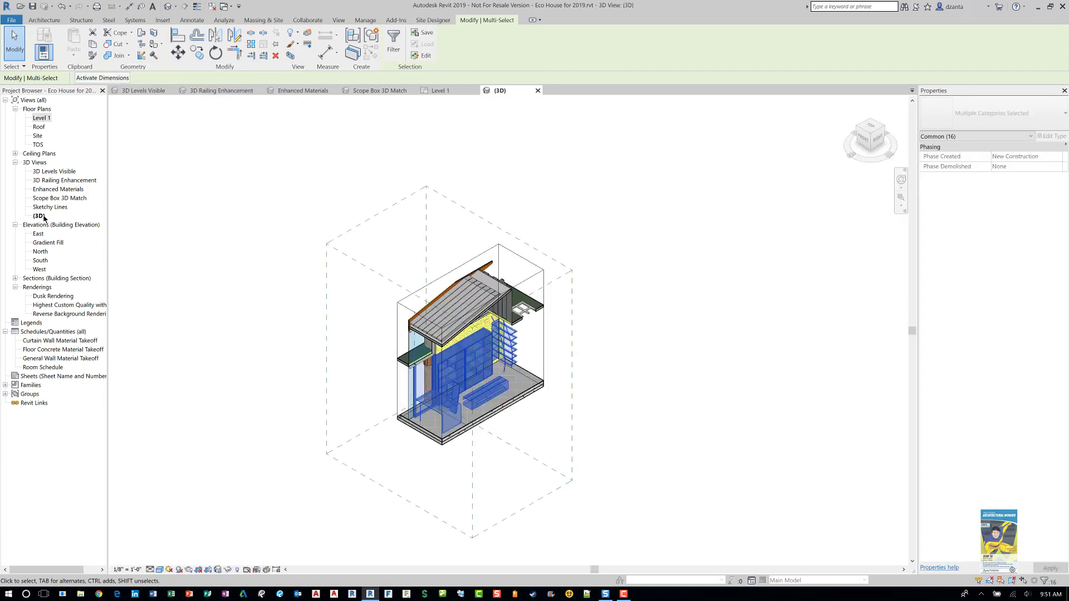
Hide the scope box in the 3D view and orbit the cut-down model
click(322, 171)
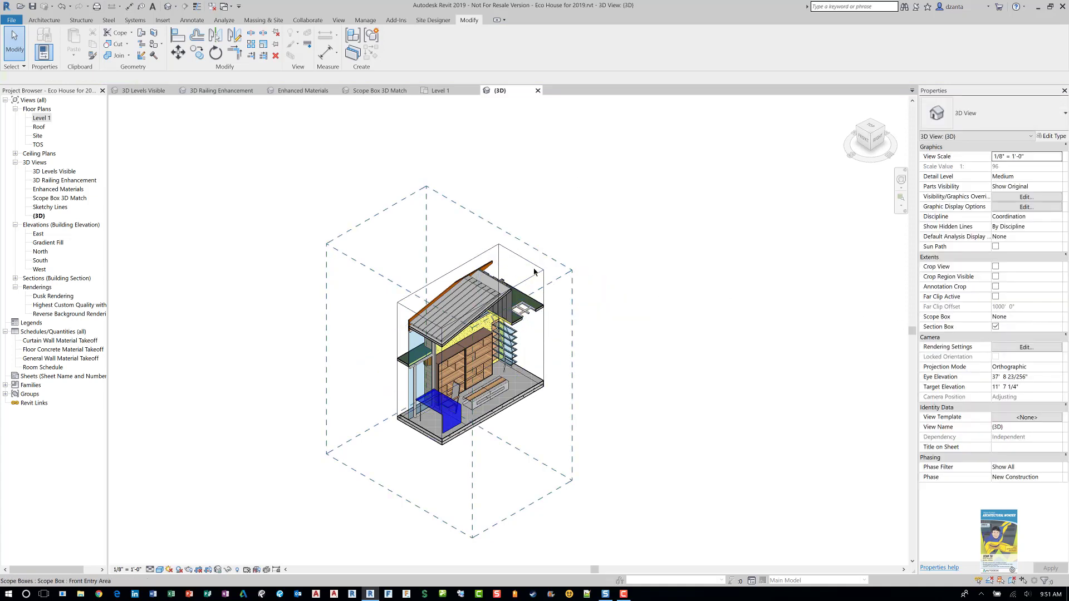
click(532, 246)
right_click(532, 247)
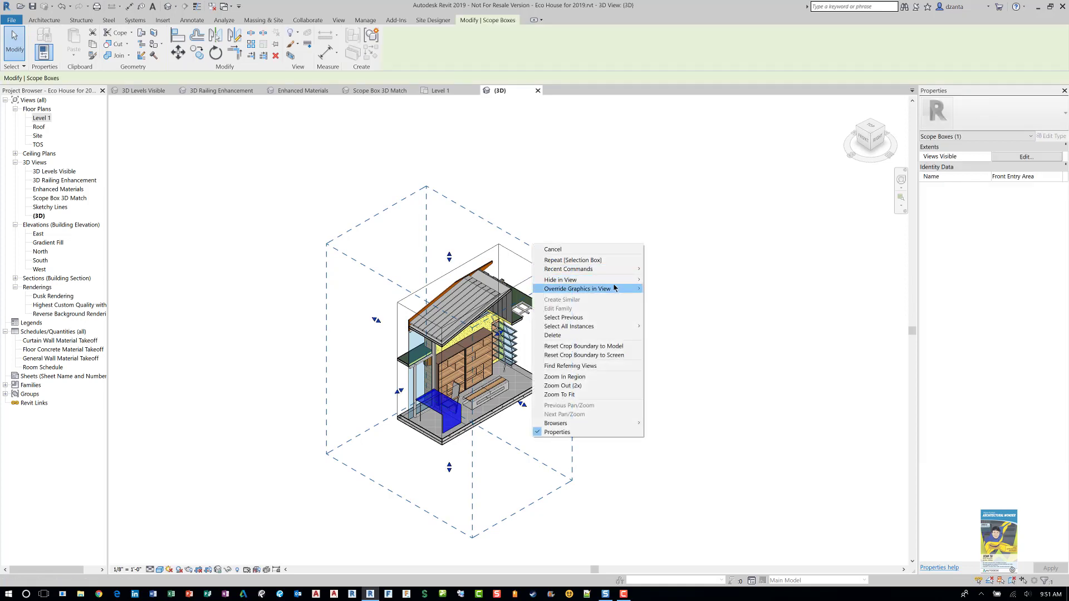
click(501, 280)
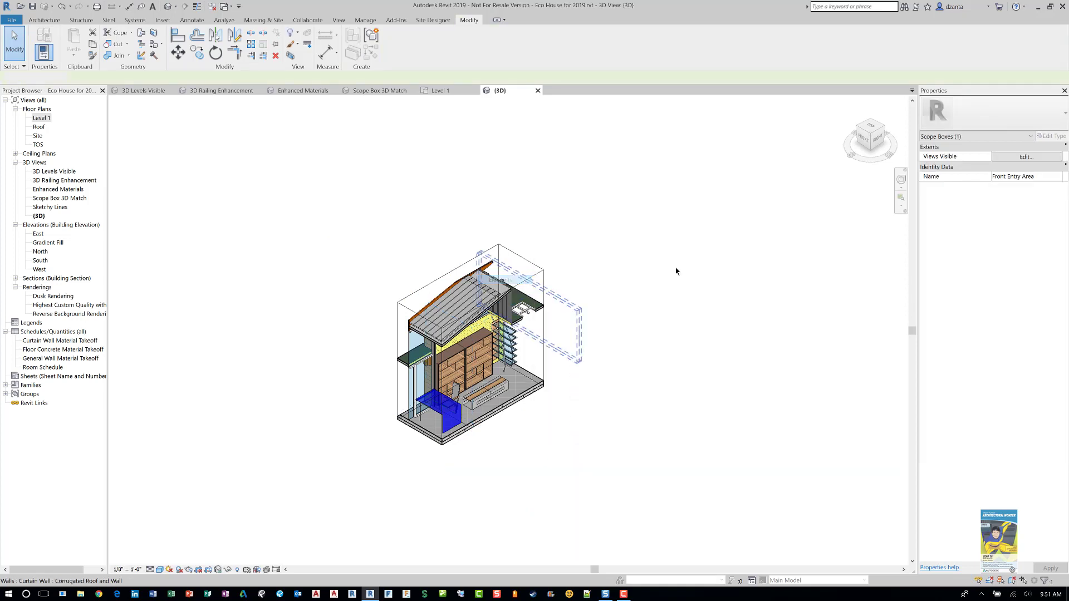
mouse_move(578, 322)
shift+middle_down()
mouse_move(537, 356)
mouse_move(656, 332)
mouse_move(659, 314)
shift+middle_up()
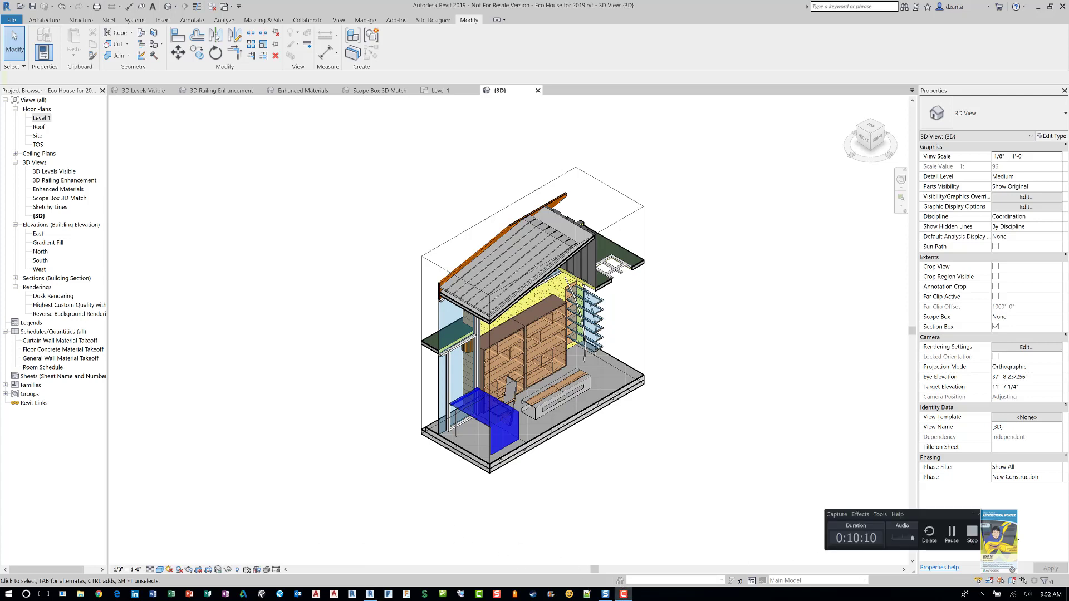
Close the default {3D} view and cycle through the remaining open 3D view tabs
click(963, 544)
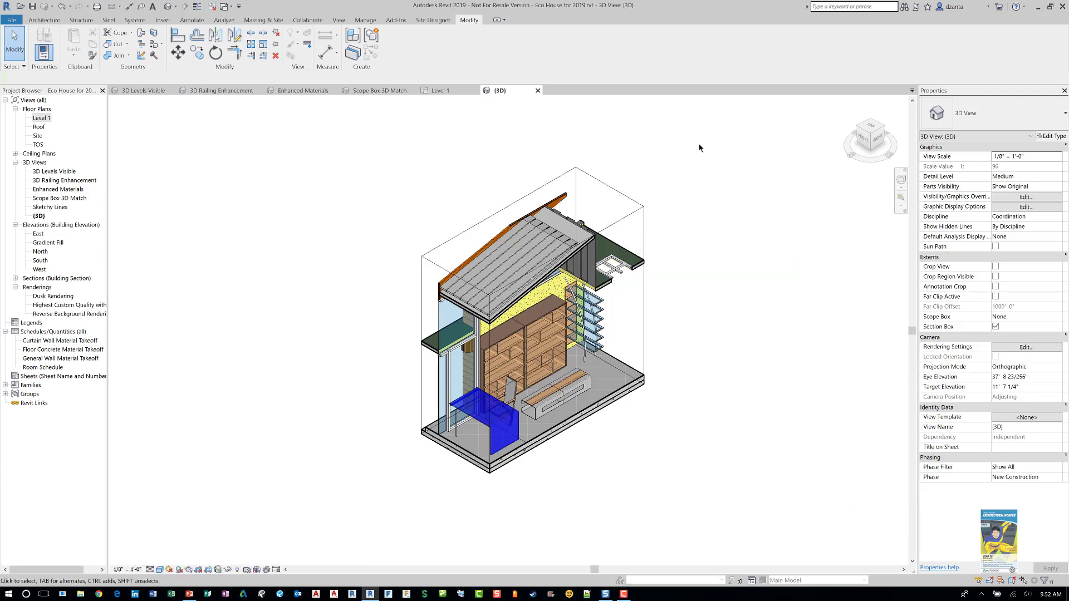
click(537, 90)
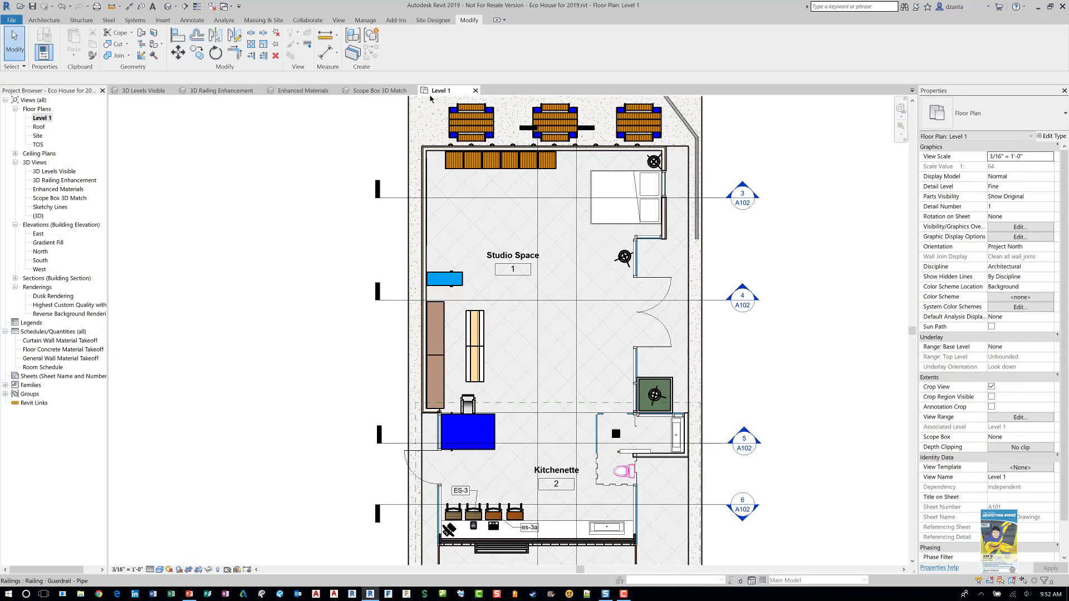
click(381, 90)
click(316, 92)
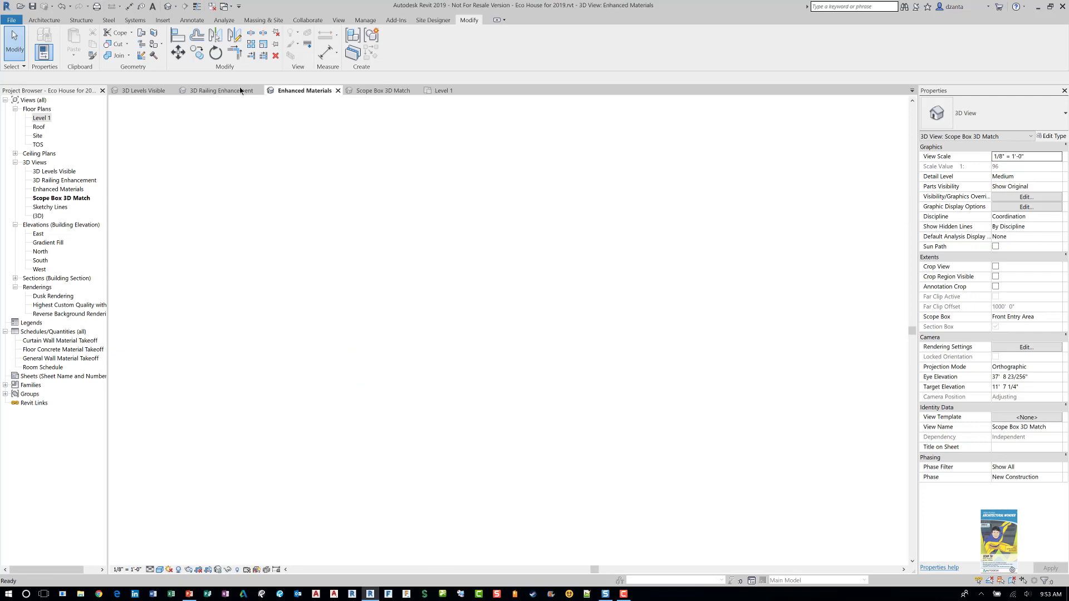
click(221, 90)
click(164, 92)
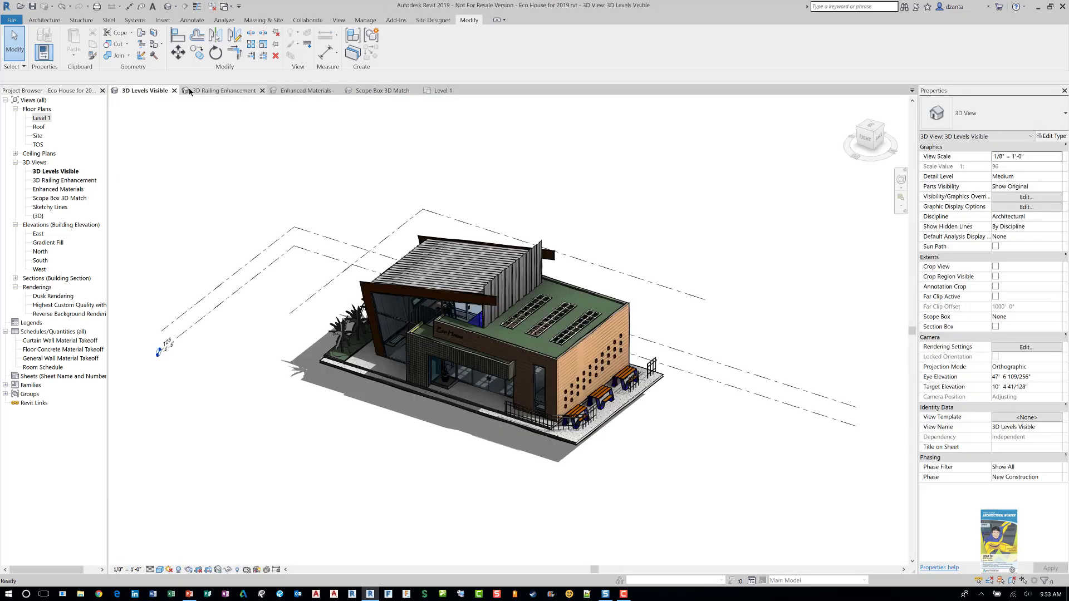
key(ctrl+Tab)
key(ctrl+Tab)
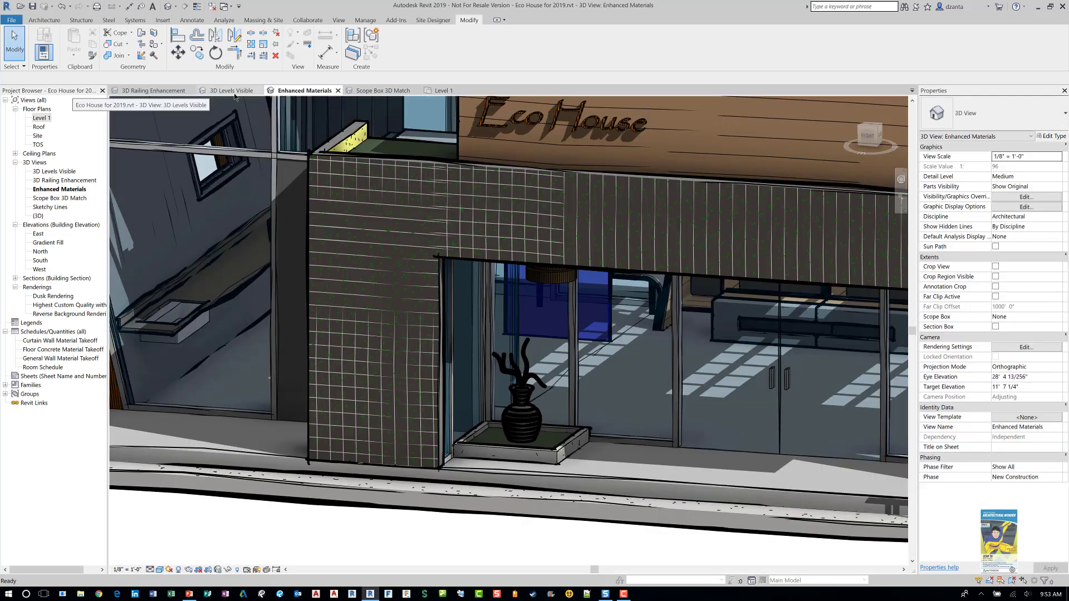
Float 3D Levels Visible, dock it beside the other views, then close it
mouse_move(224, 91)
mouse_down()
mouse_move(308, 96)
mouse_move(342, 188)
mouse_move(280, 158)
mouse_up()
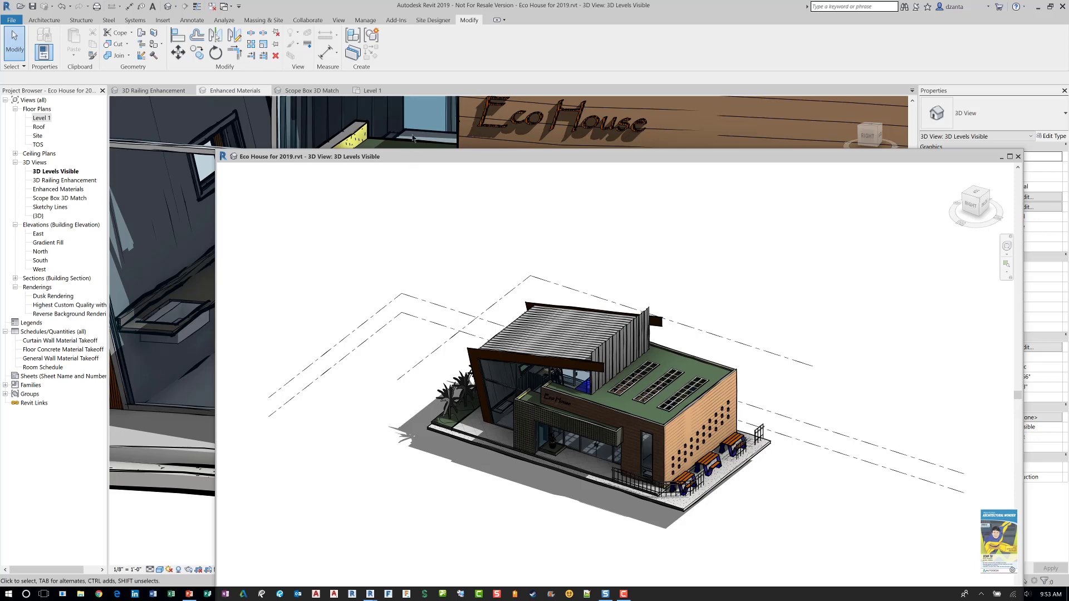
mouse_move(410, 157)
mouse_down()
mouse_move(420, 116)
mouse_move(109, 311)
mouse_move(110, 330)
mouse_up()
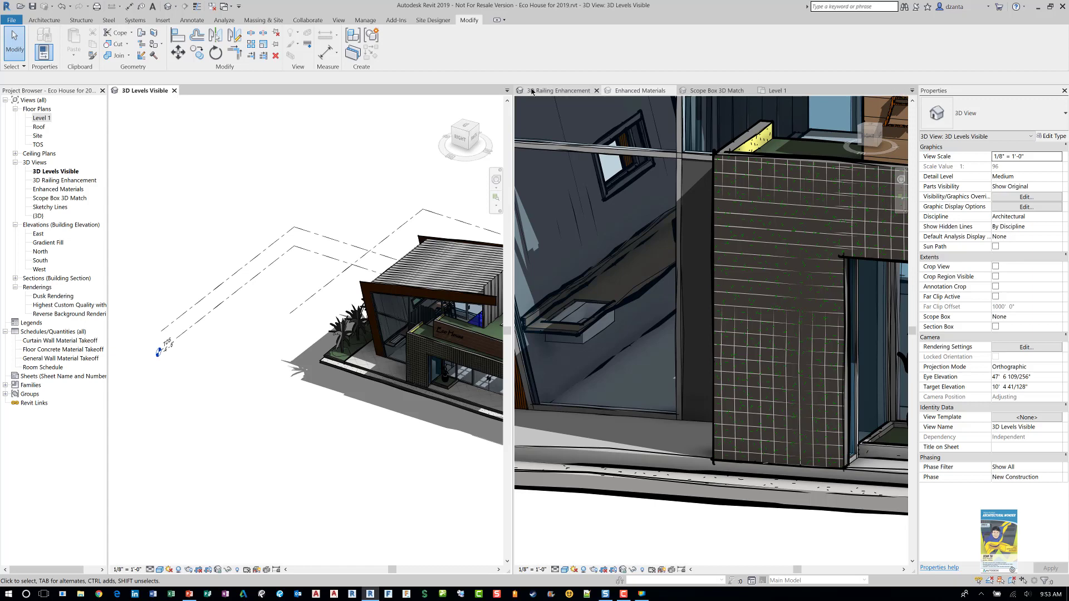
click(174, 91)
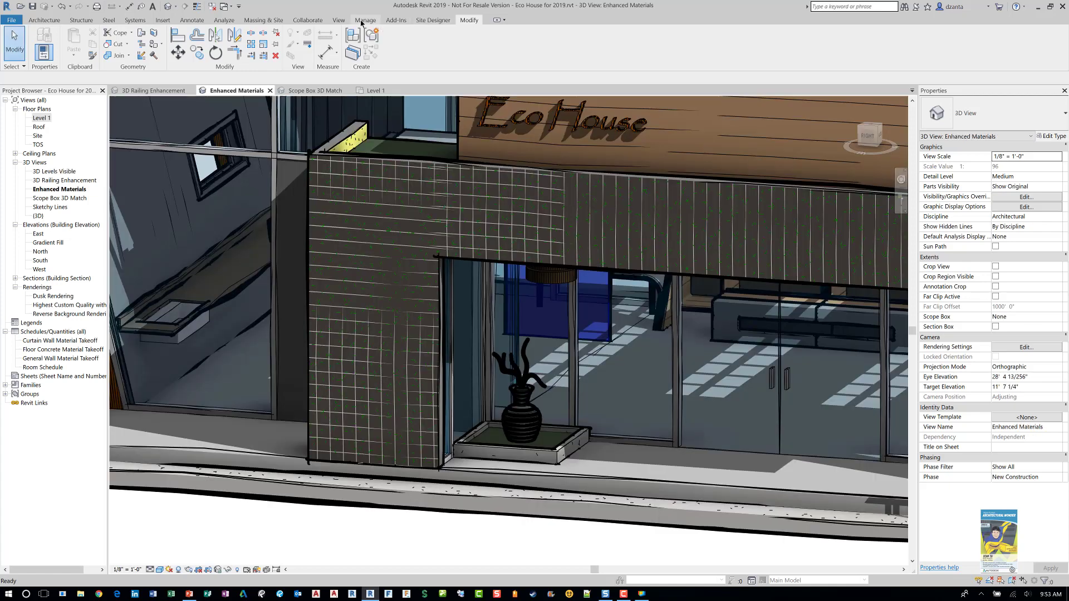
Tile the open views, zoom all to fit with ZA, and close Scope Box 3D Match
click(339, 19)
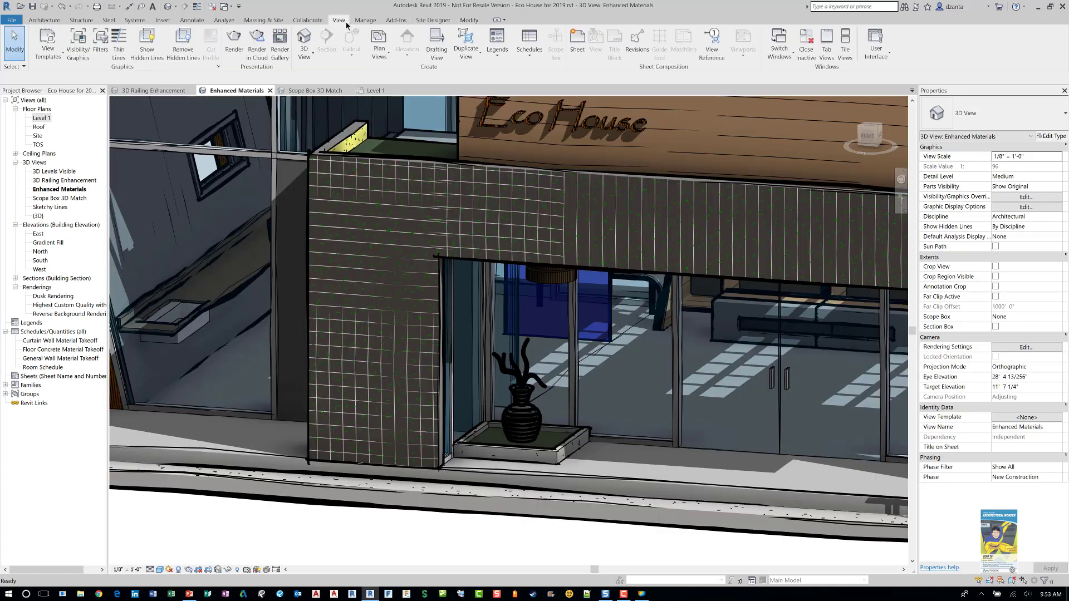
click(845, 54)
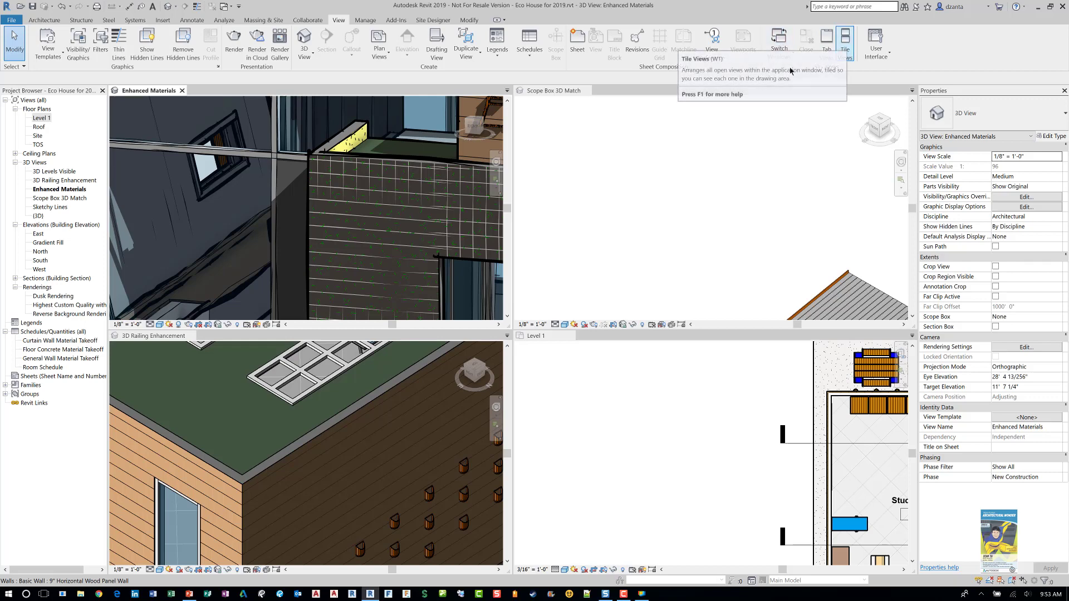
click(681, 159)
key(z)
key(a)
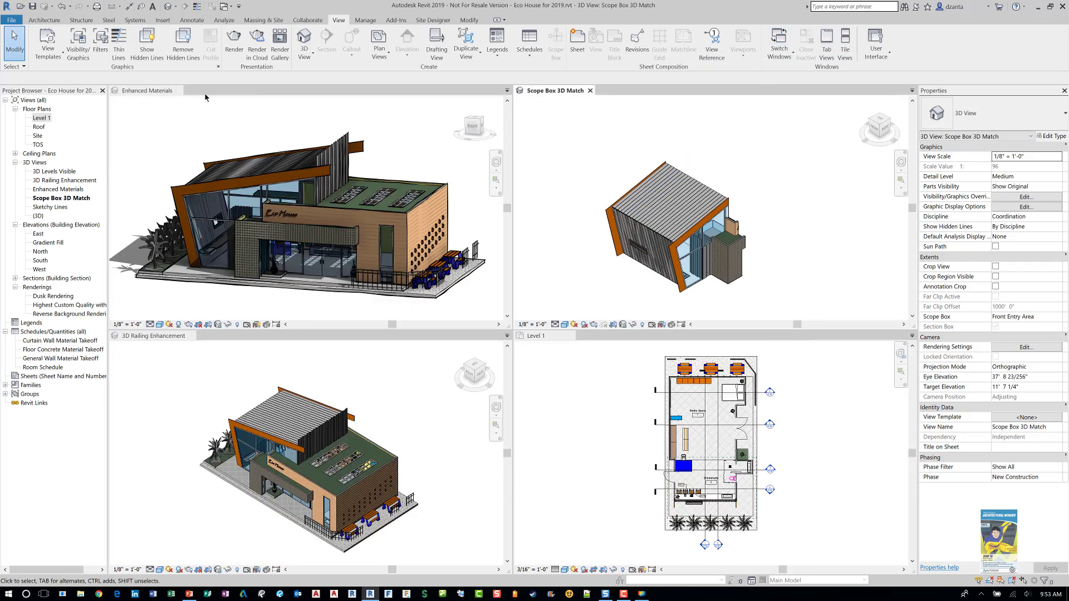
click(590, 91)
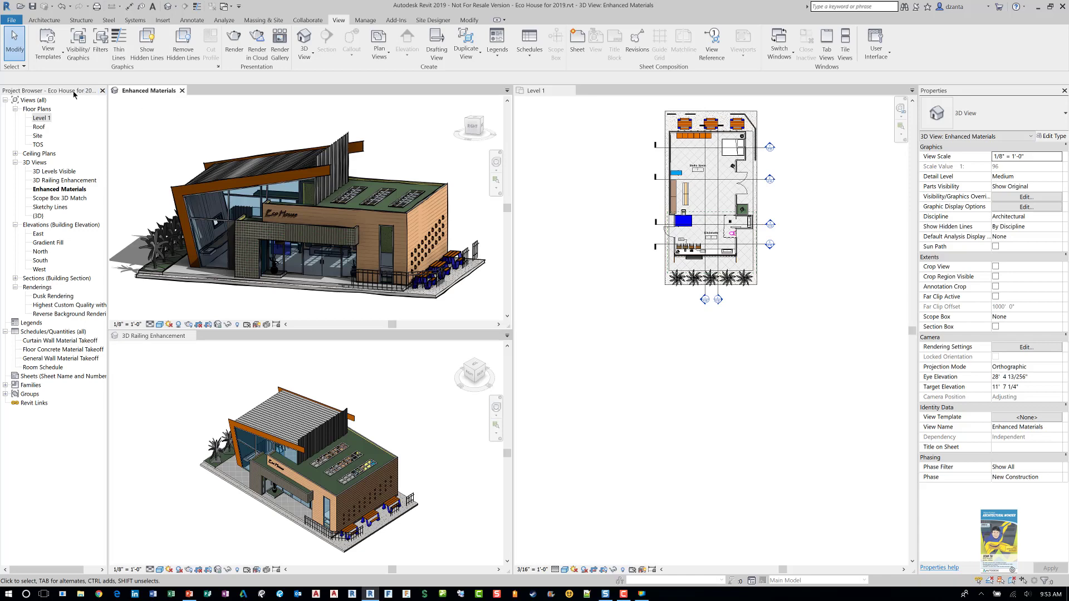
Float and re-dock the Project Browser on the left and Properties on the right
mouse_move(75, 94)
mouse_down()
mouse_move(170, 200)
mouse_move(571, 176)
mouse_up()
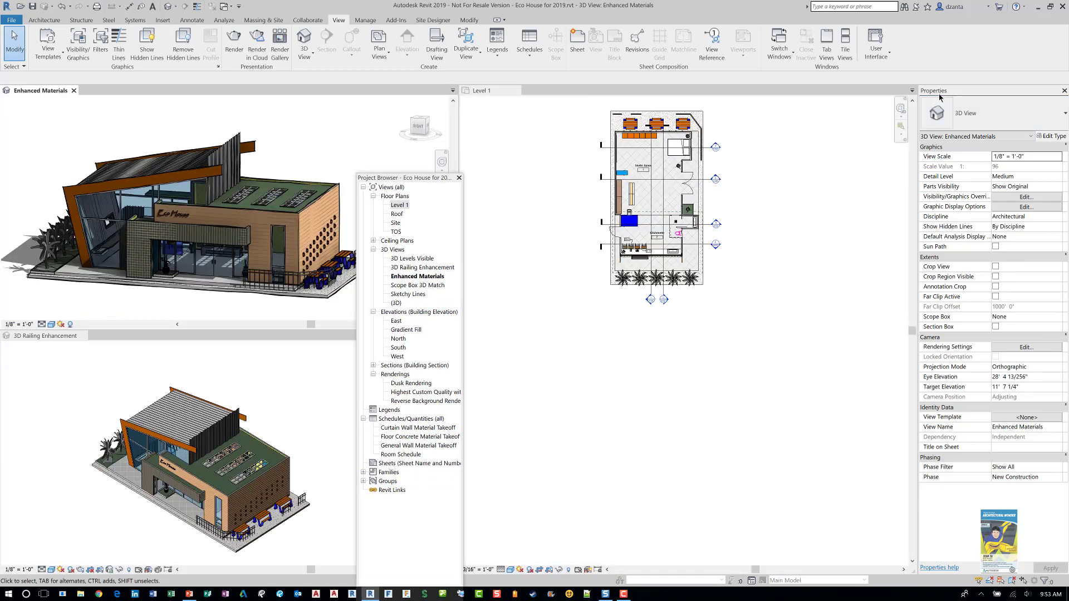
mouse_move(936, 90)
mouse_down()
mouse_move(706, 258)
mouse_move(577, 216)
mouse_up()
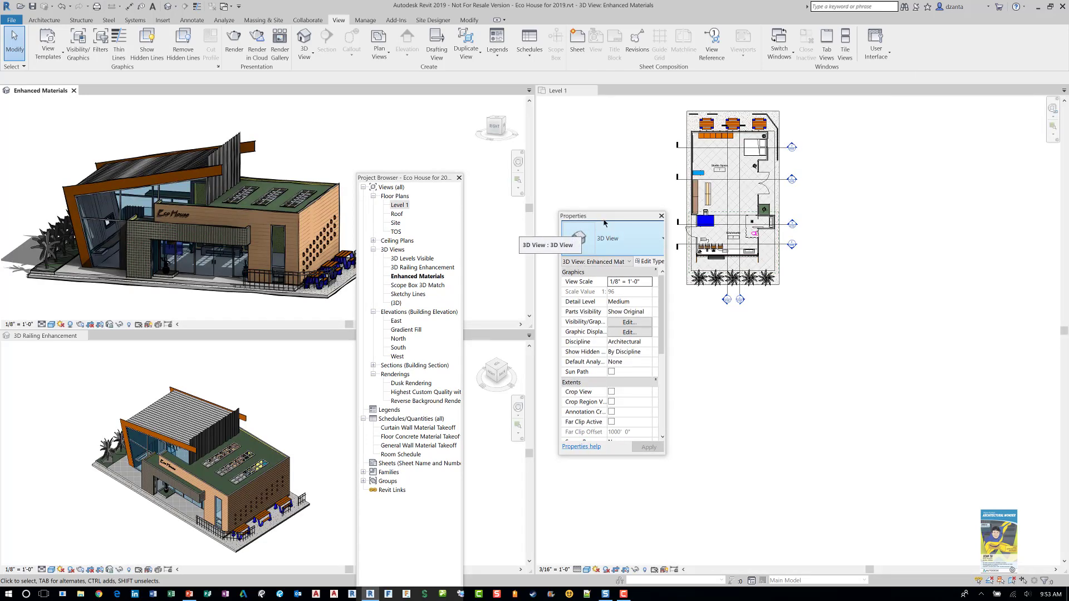
drag(607, 217, 1057, 328)
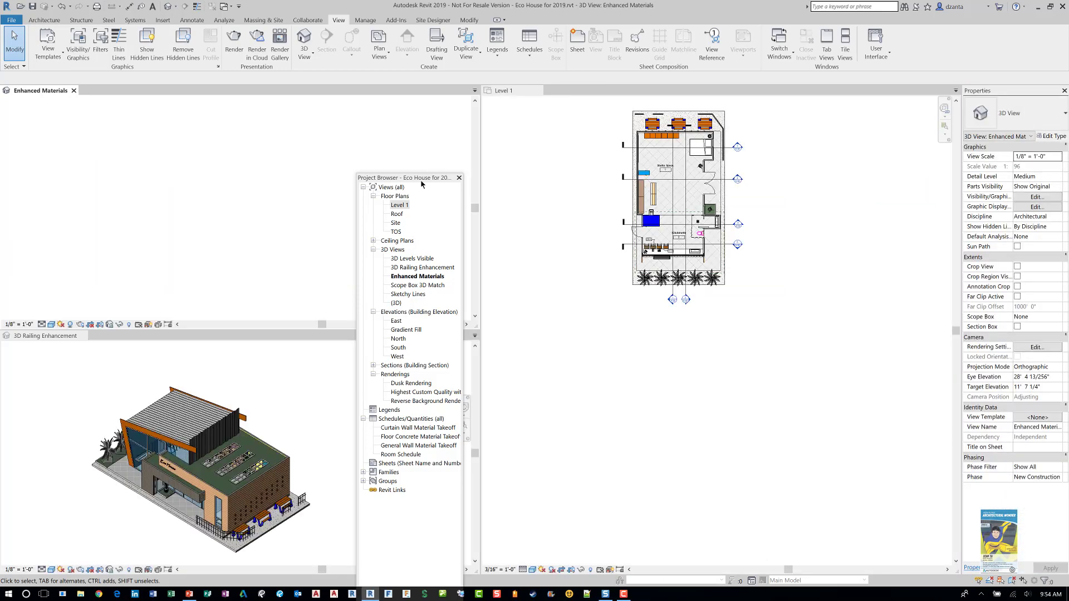
mouse_move(417, 179)
mouse_down()
mouse_move(309, 250)
mouse_move(0, 275)
mouse_up()
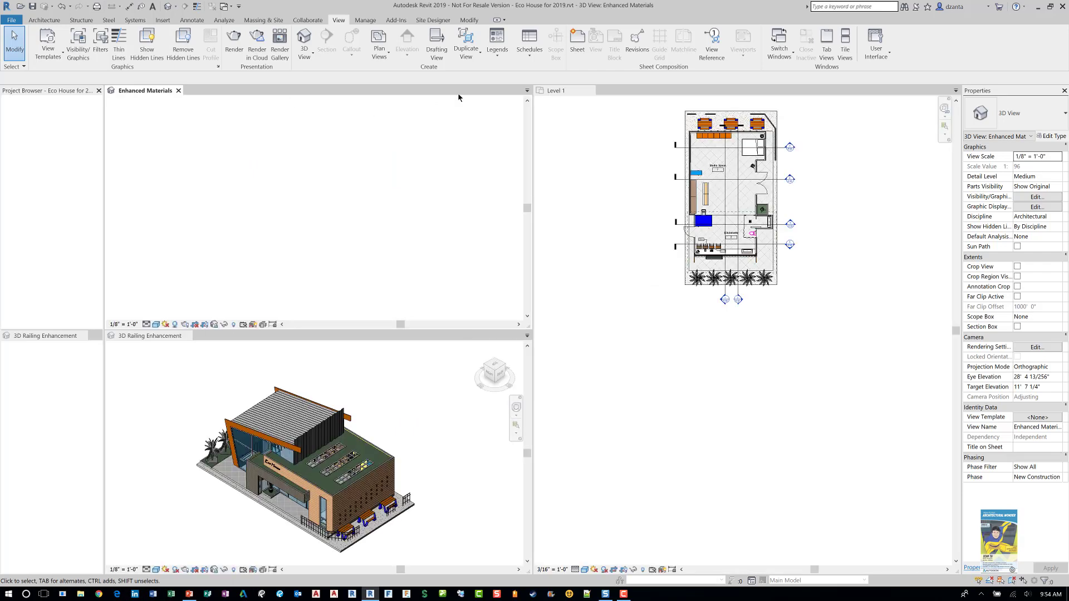
Float the Level 1 plan, dock it across the right half, float it again and close it
click(561, 91)
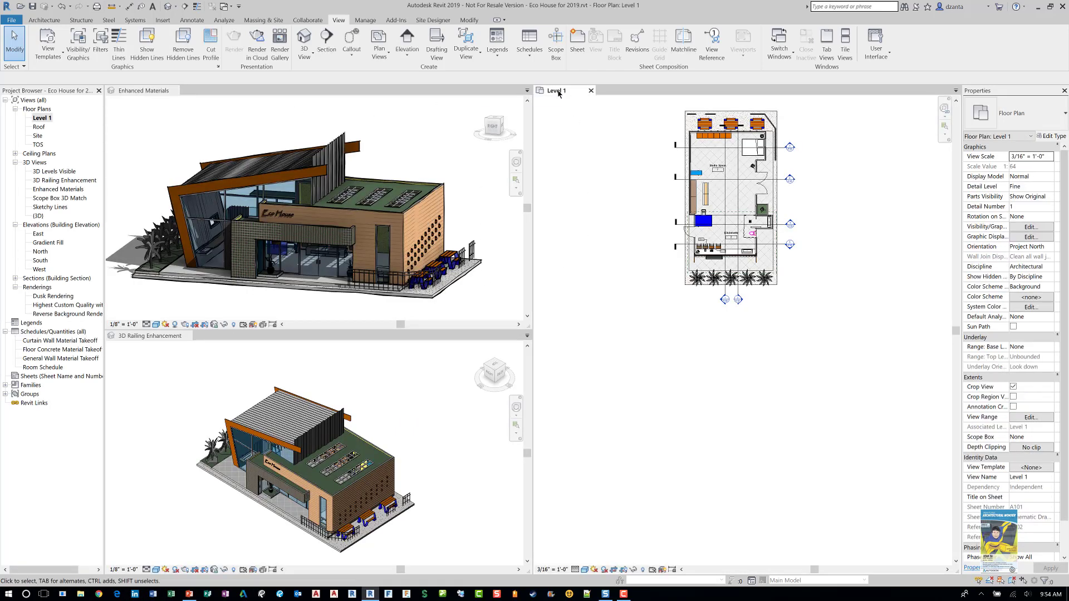
drag(558, 93, 375, 217)
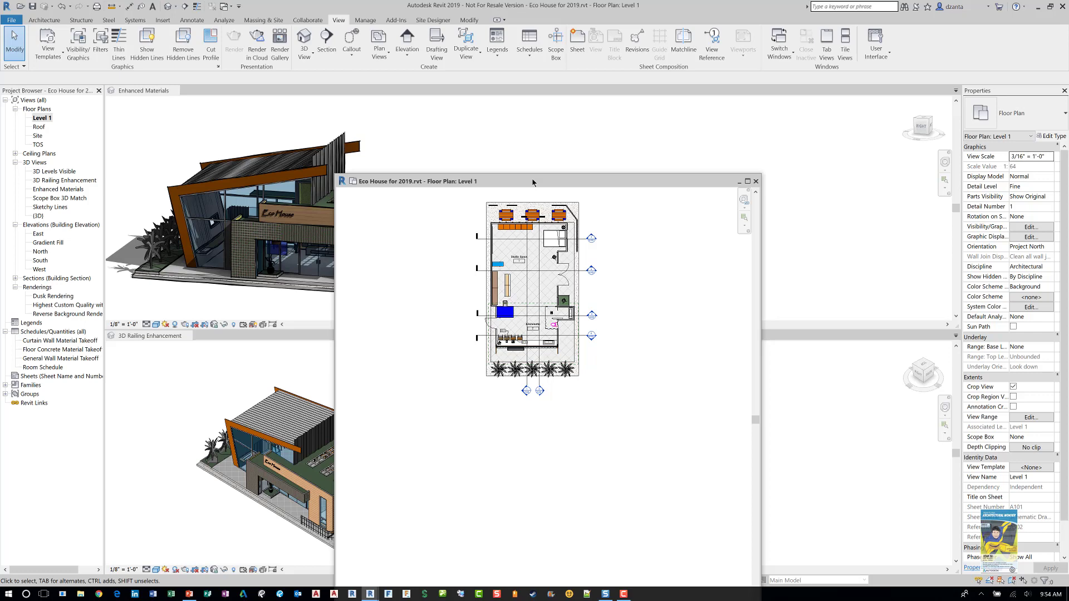
drag(515, 191, 590, 181)
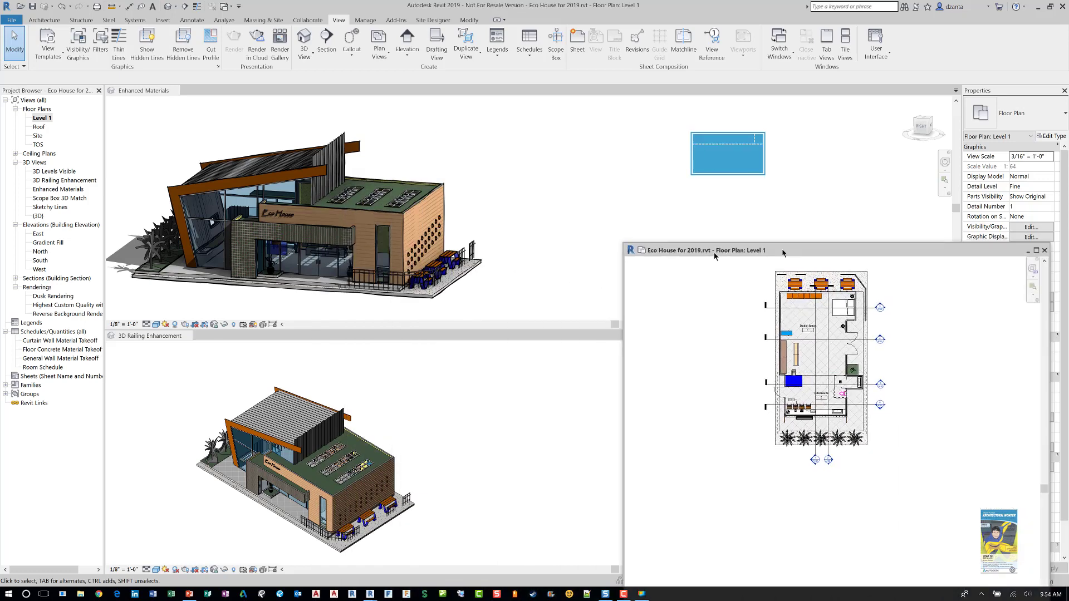
mouse_move(589, 181)
mouse_down()
mouse_move(1068, 247)
mouse_move(1068, 270)
mouse_move(543, 125)
mouse_up()
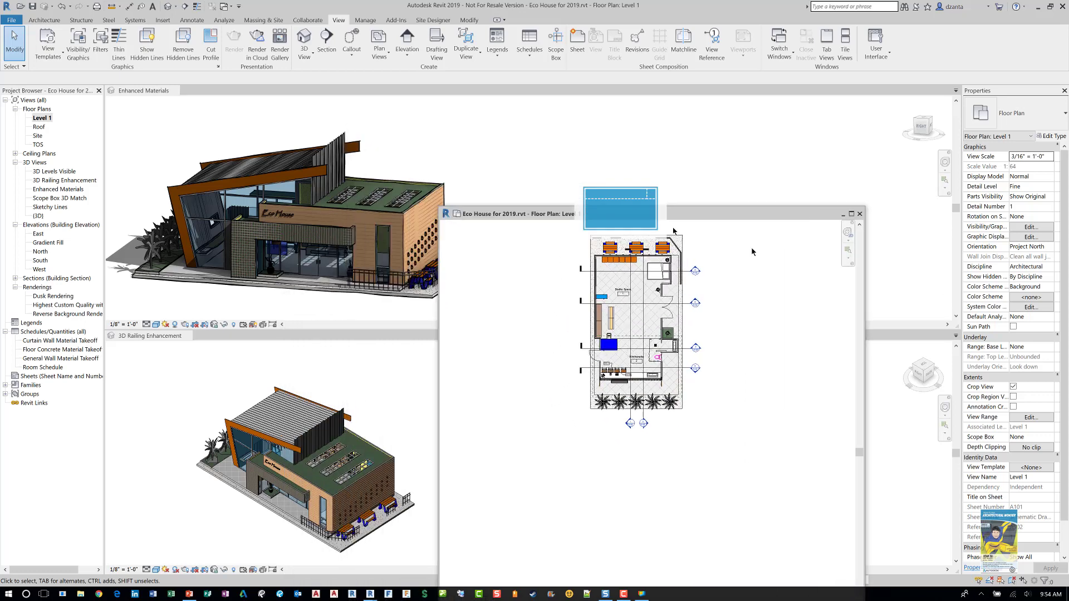
drag(544, 125, 1068, 279)
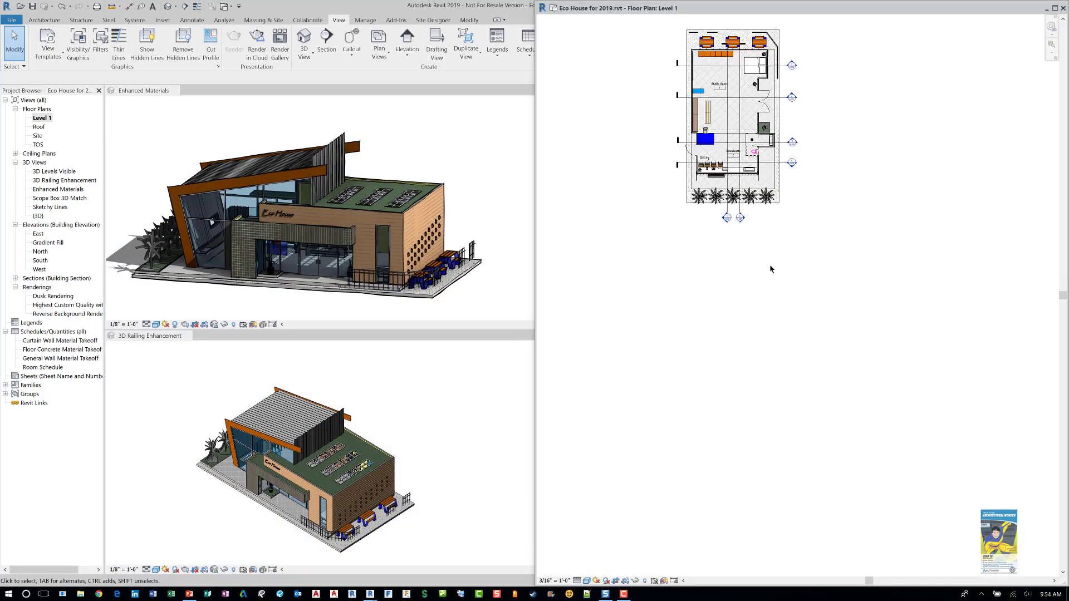
drag(857, 12, 548, 172)
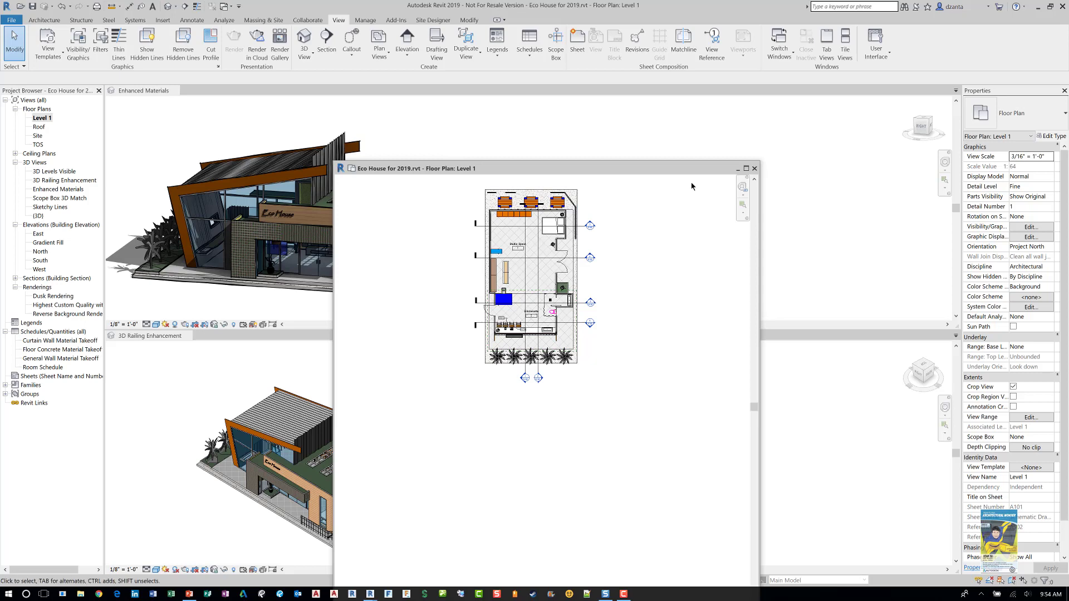
click(752, 170)
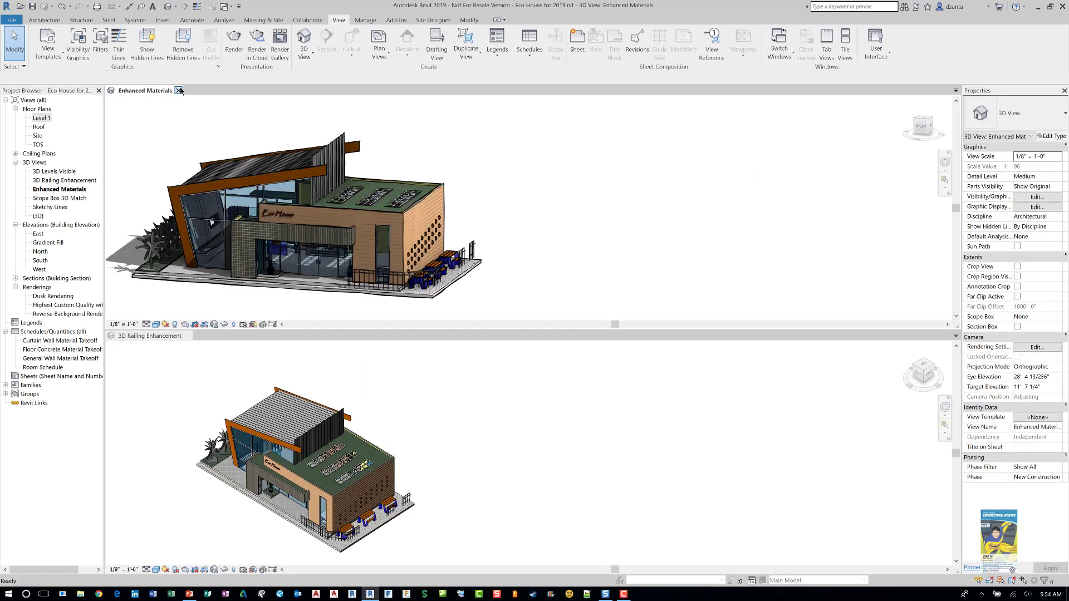
Close Enhanced Materials, widen the Project Browser, and pan the 3D Railing Enhancement view
click(178, 90)
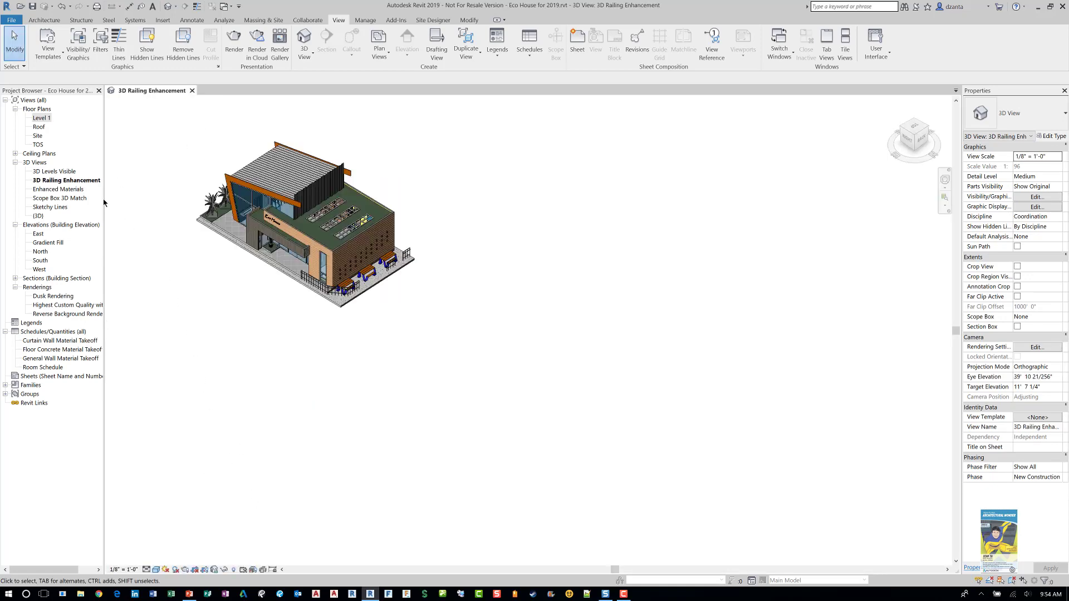
drag(104, 196, 174, 195)
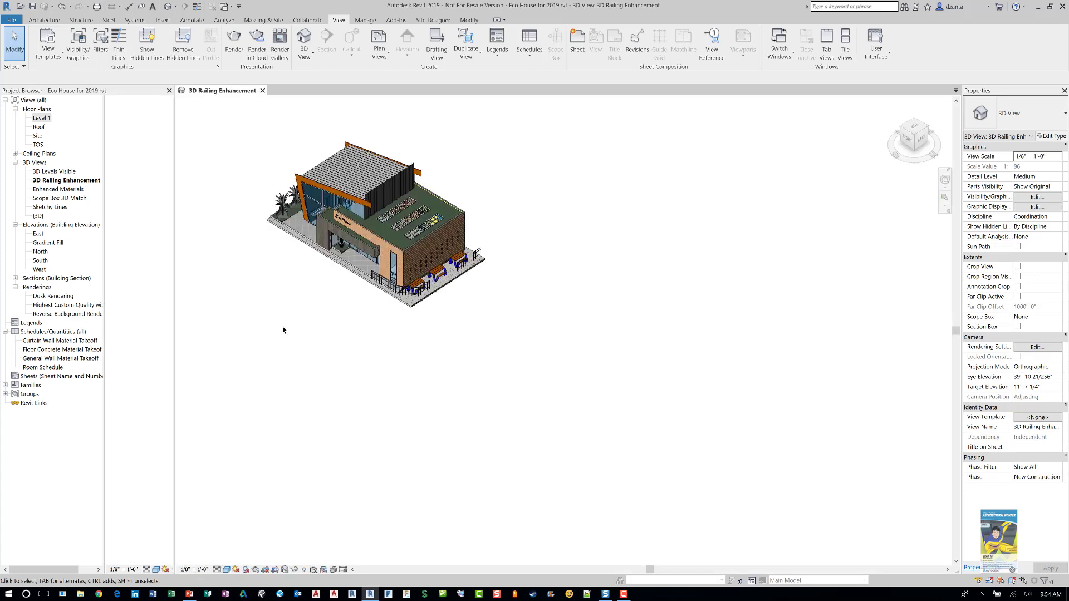
scroll(451, 322, up, 3)
scroll(590, 487, up, 3)
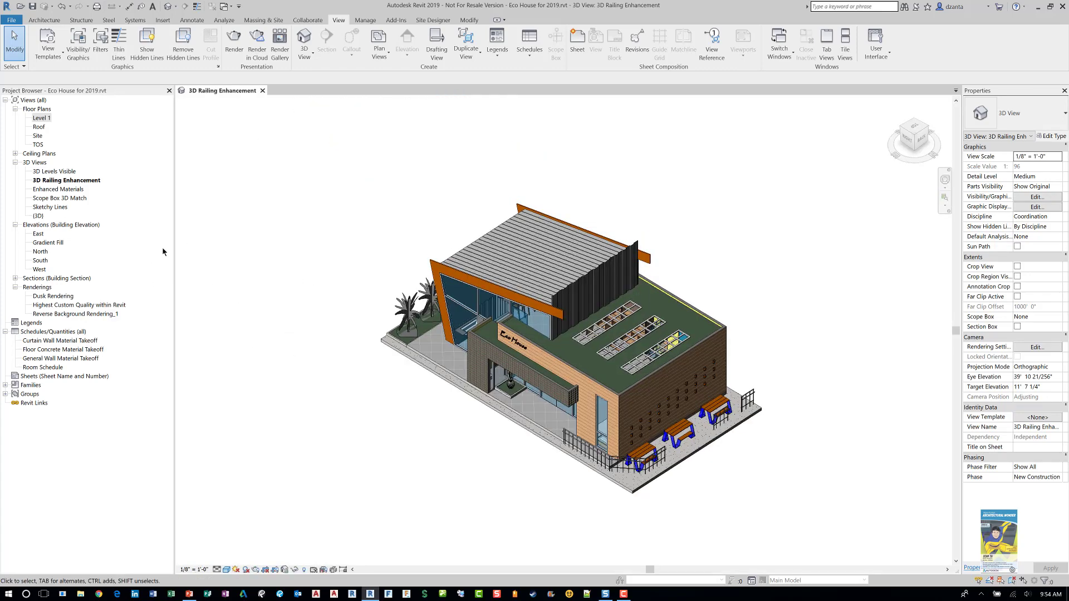
middle_drag(323, 243, 278, 216)
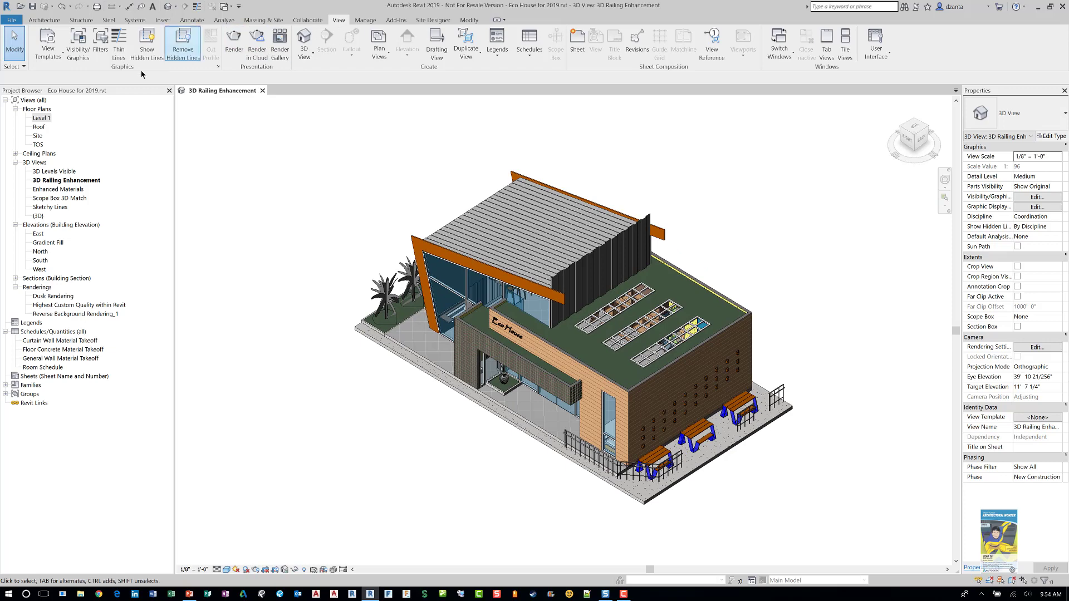
In Filters, keep OR and set the first rule to Type Name equals Curtain Wall 1
click(100, 43)
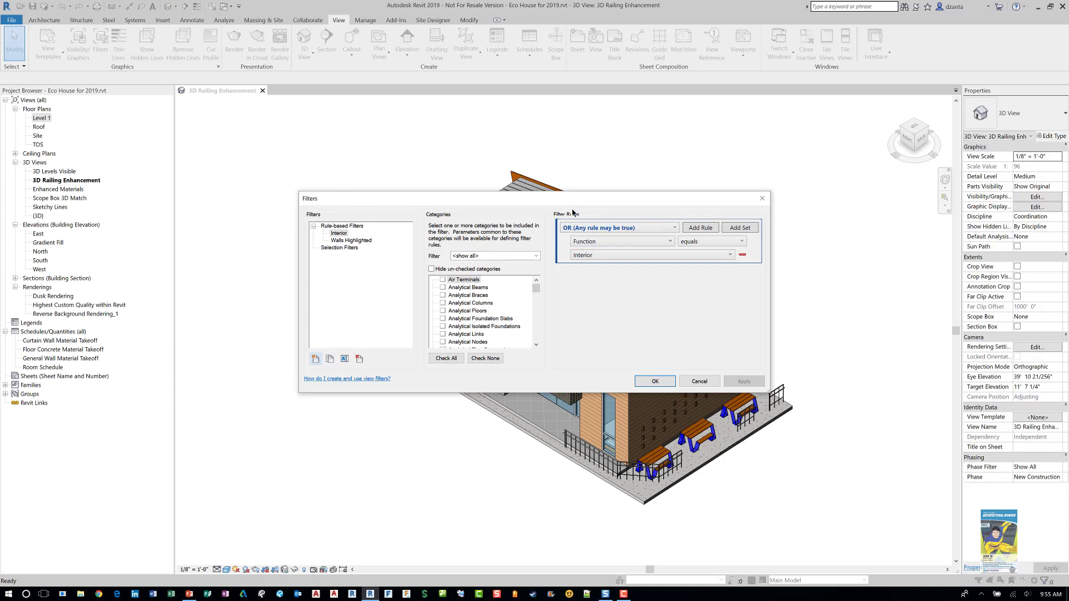
click(593, 229)
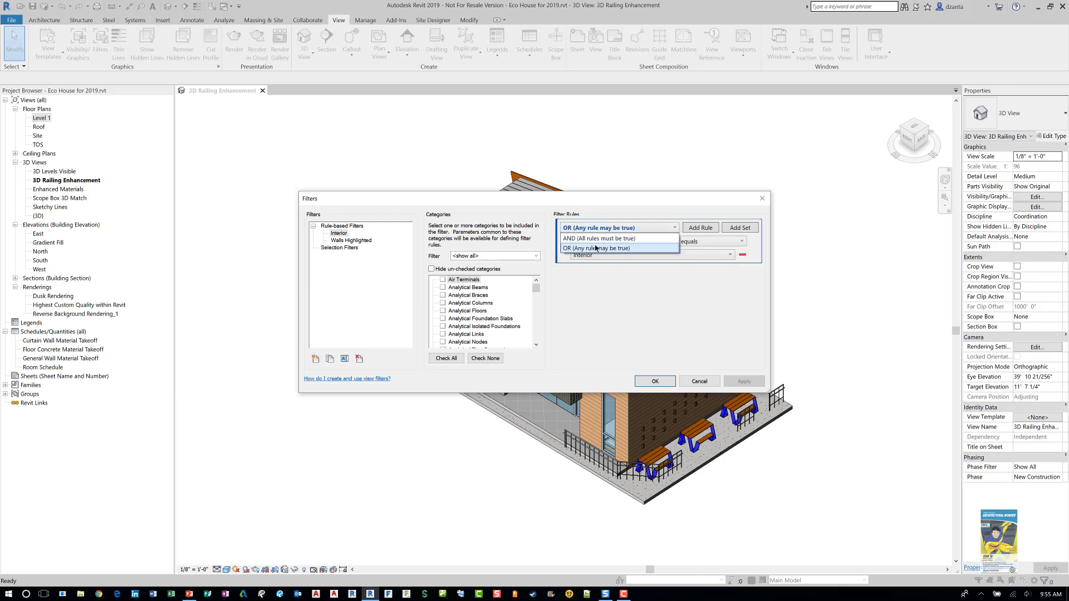
click(597, 248)
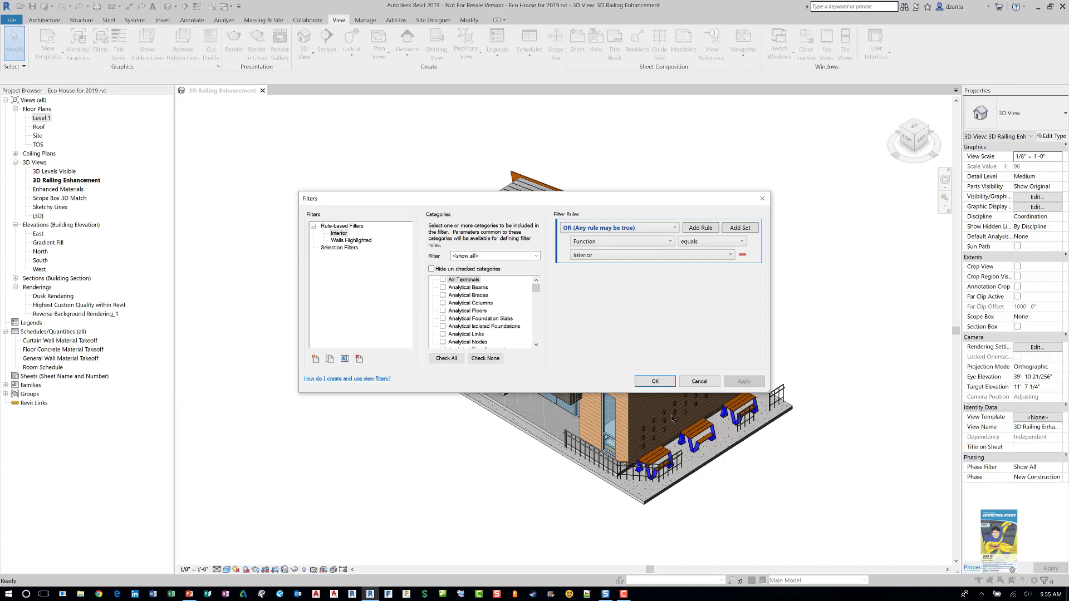
click(614, 242)
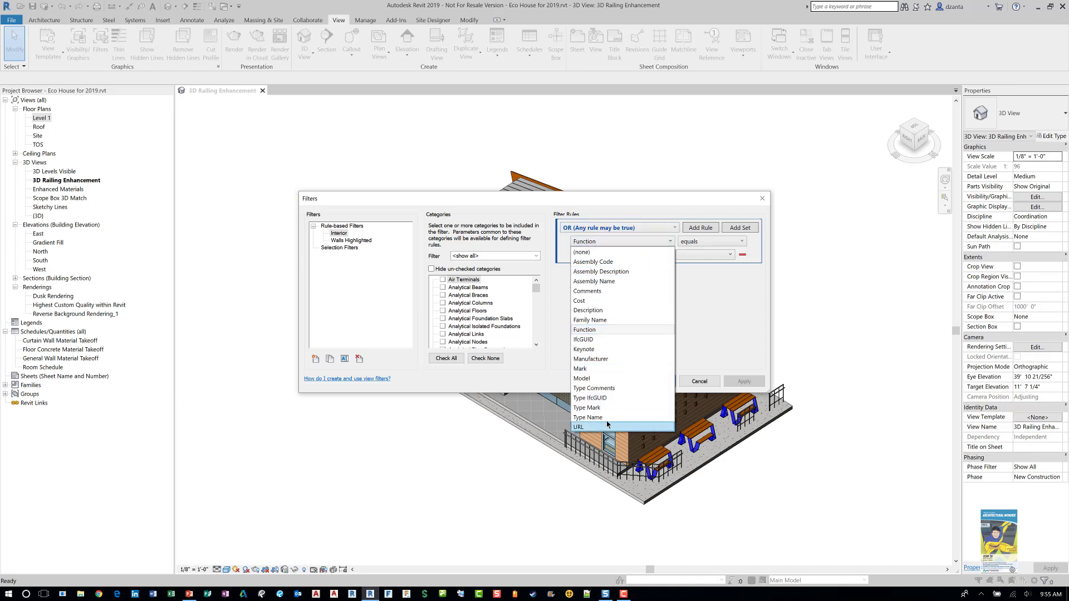
click(607, 418)
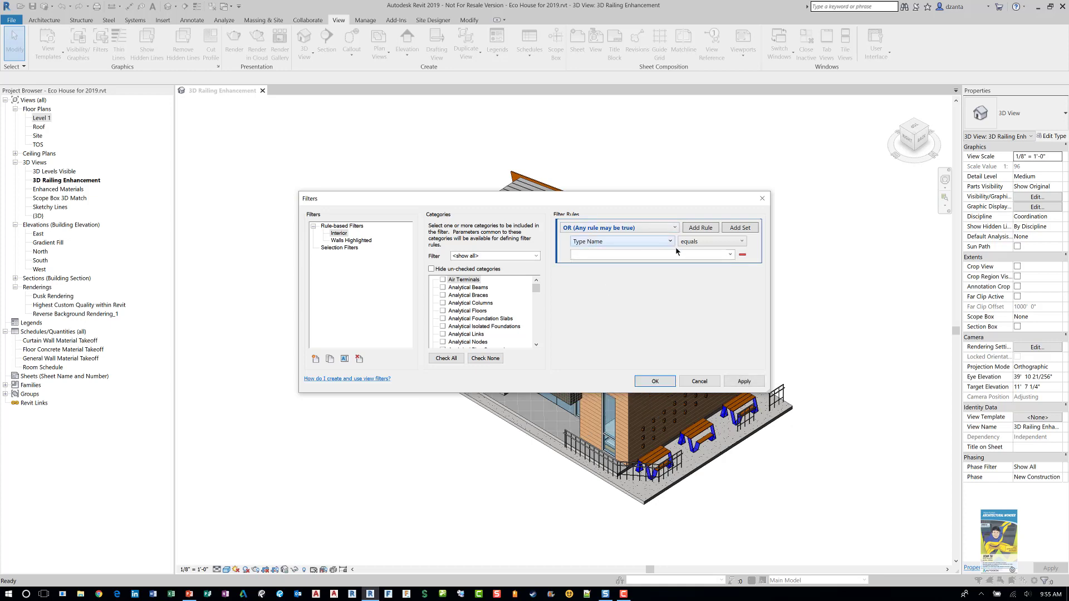
click(730, 256)
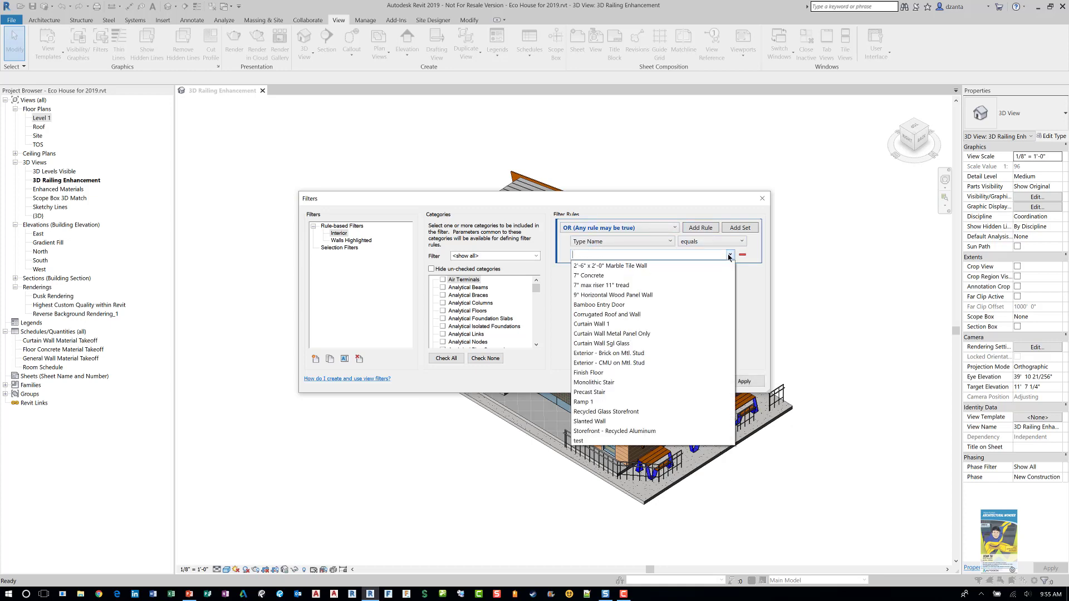
click(628, 325)
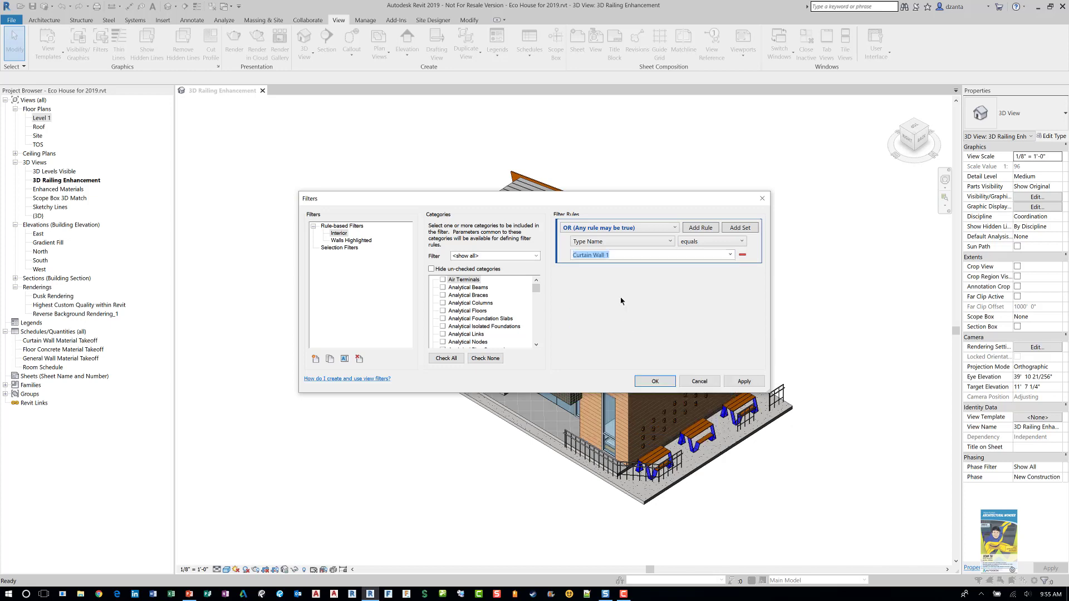
Add rules and set the second to Type Name equals Curtain Wall Metal Panel Only
click(713, 231)
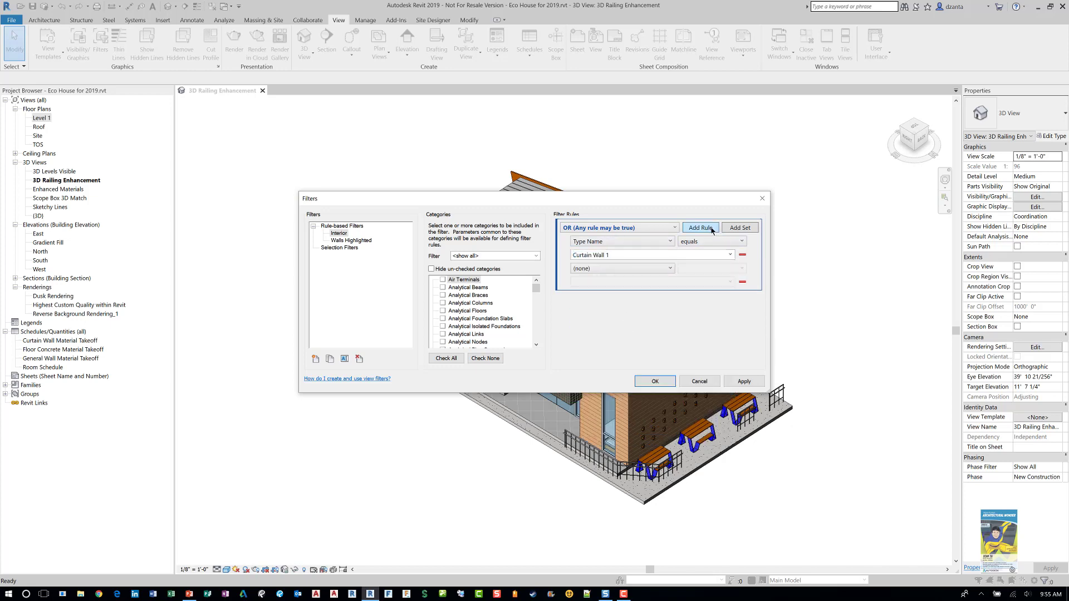
click(713, 230)
click(671, 269)
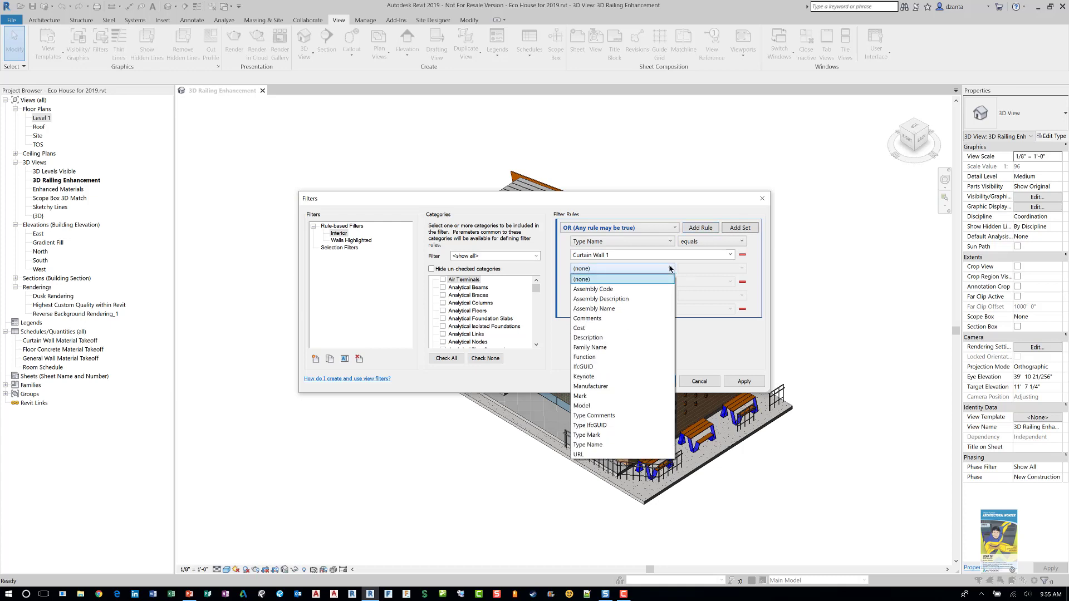
click(602, 445)
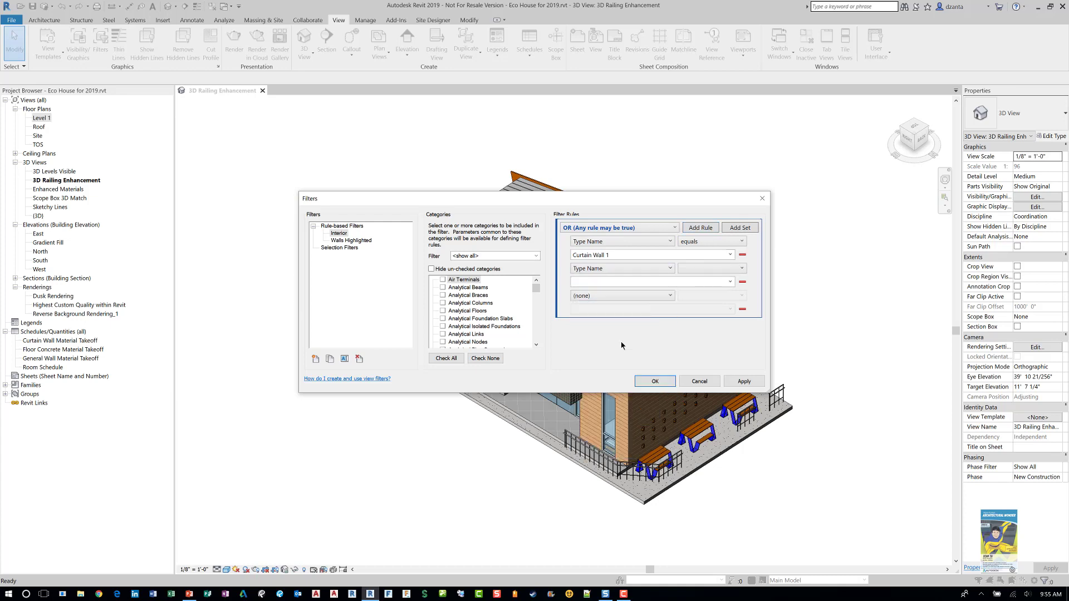
click(704, 270)
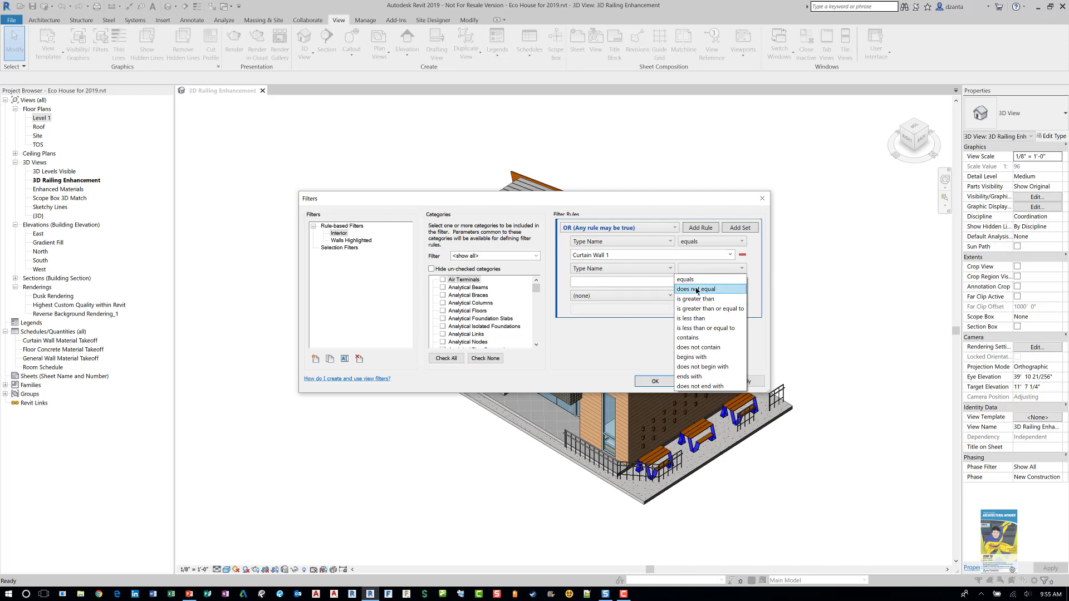
click(696, 279)
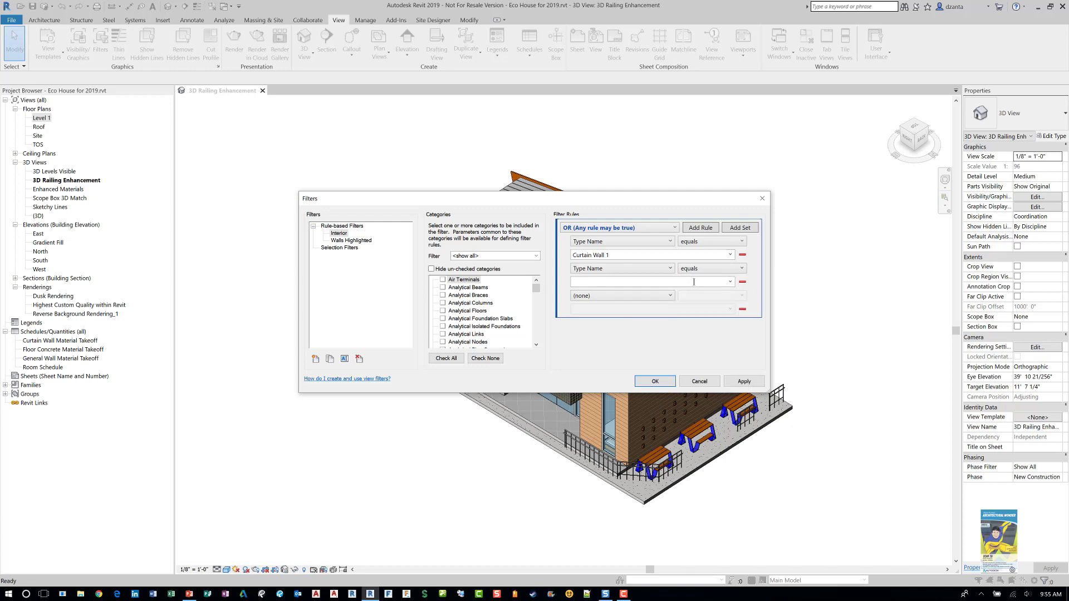
click(732, 282)
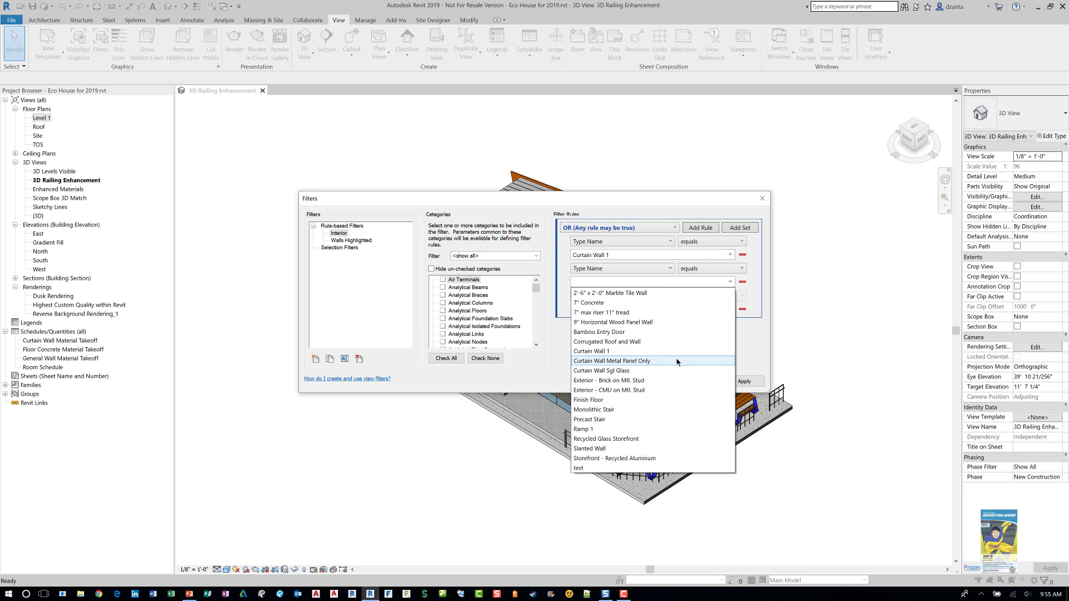
click(676, 358)
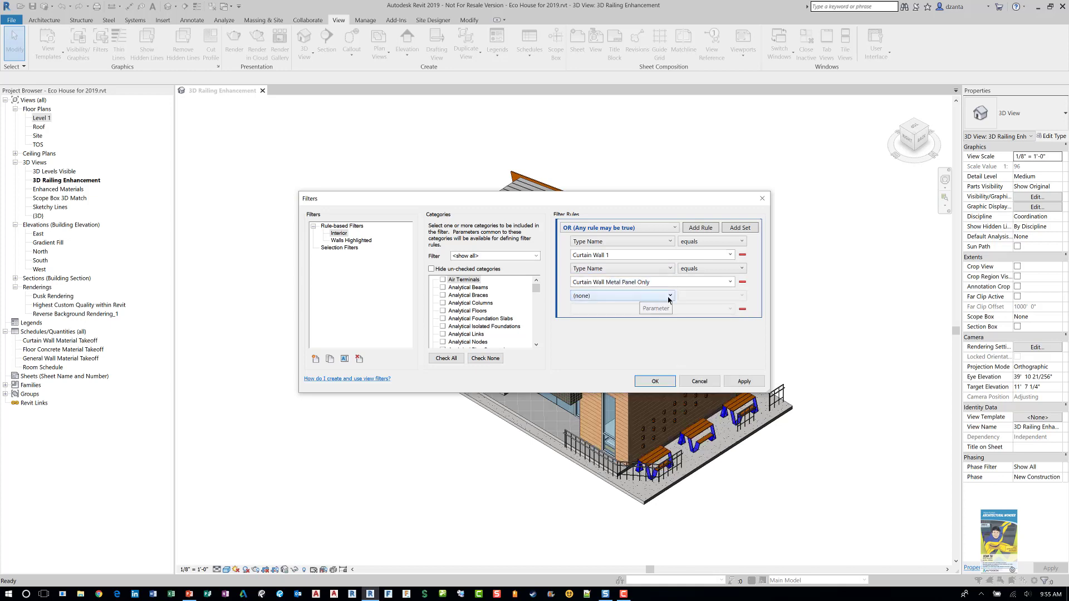
Base the third rule on Type Name, close Filters, then orbit and zoom the house
click(669, 296)
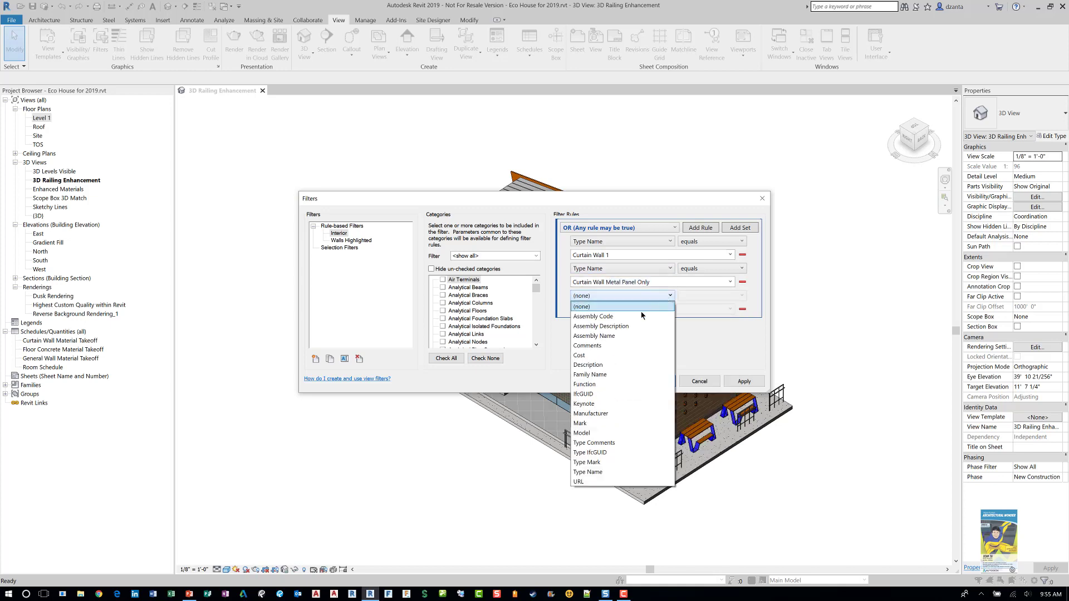
click(590, 473)
click(697, 303)
click(701, 312)
click(729, 310)
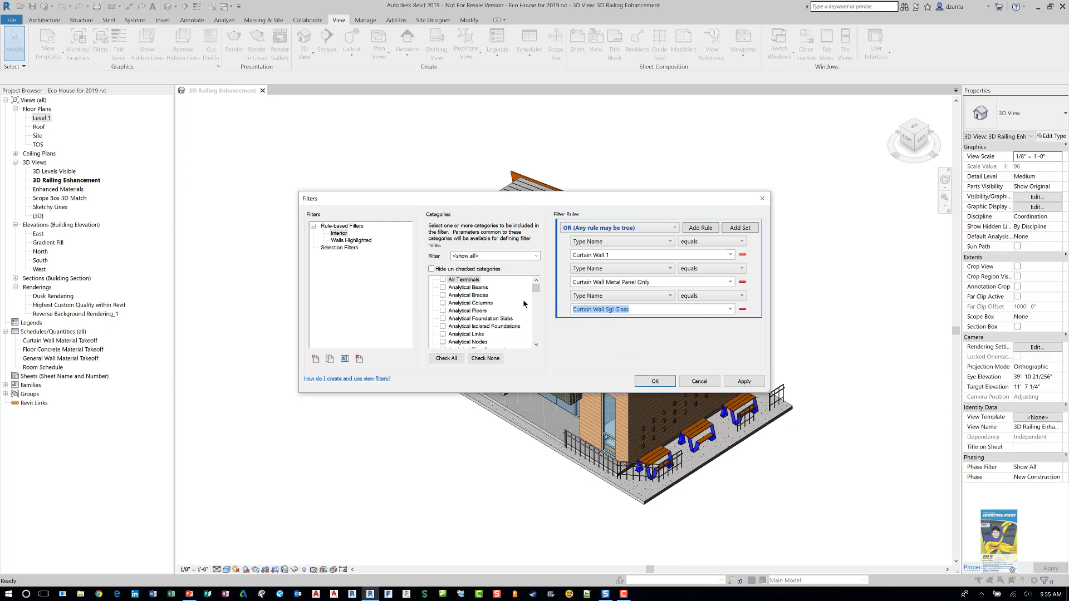
click(386, 300)
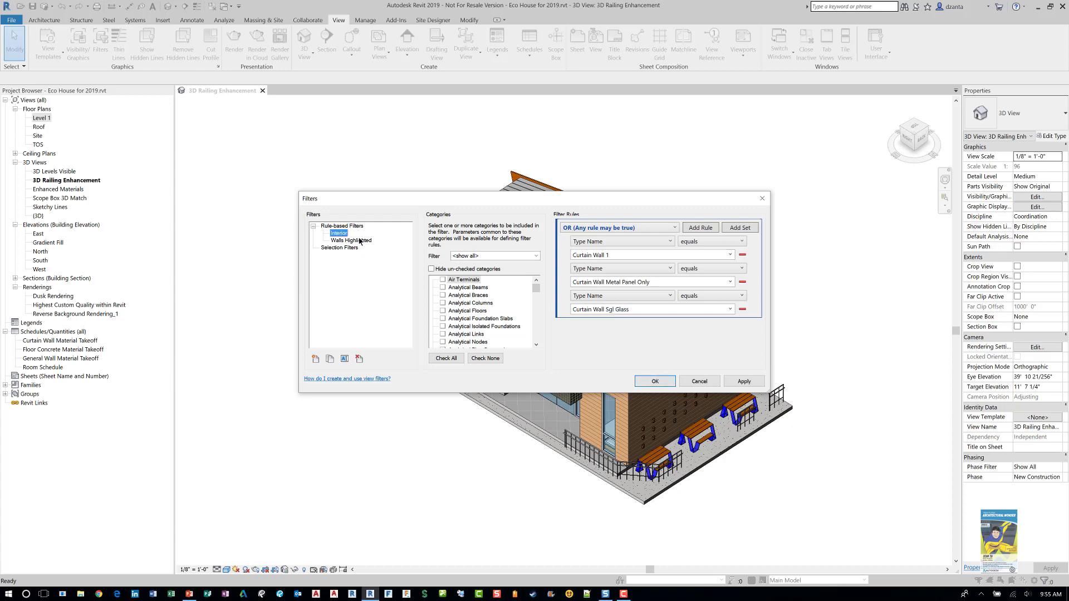
click(665, 382)
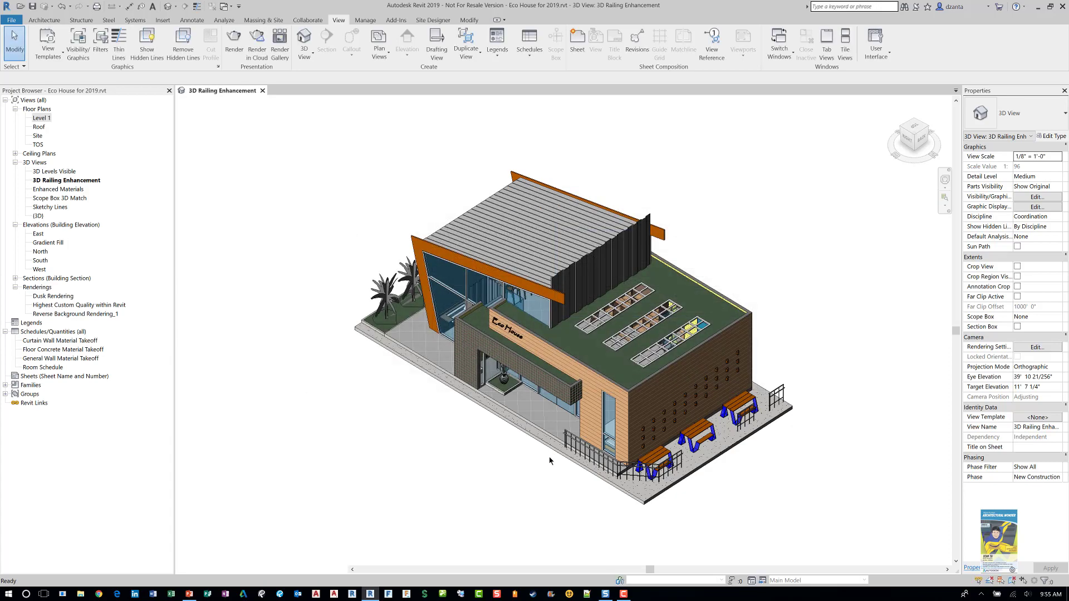
shift+middle_drag(550, 461, 617, 421)
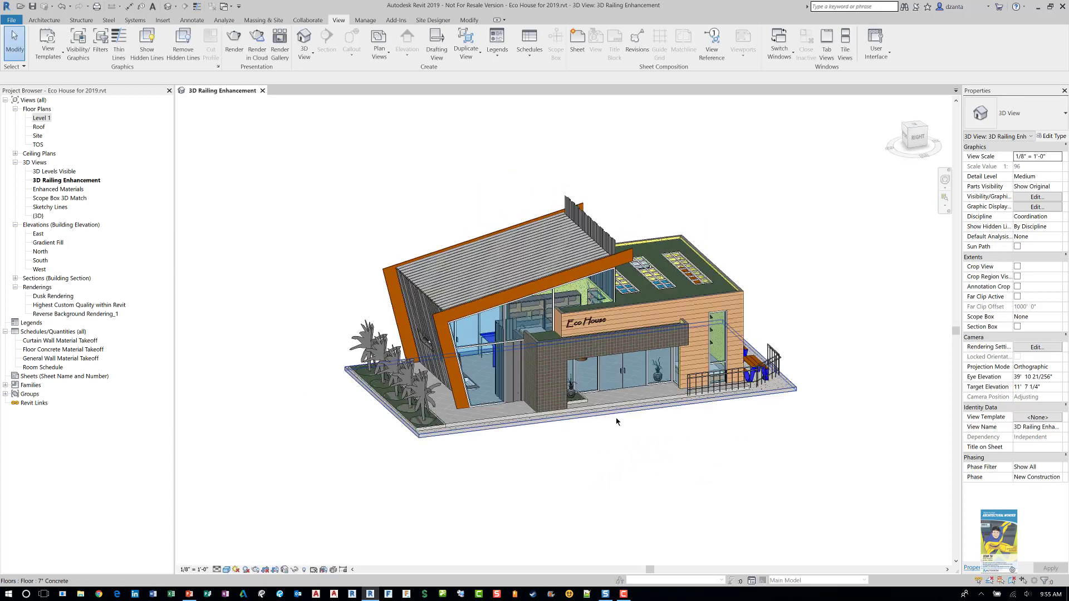
scroll(619, 426, up, 3)
scroll(639, 437, up, 2)
middle_drag(640, 436, 645, 498)
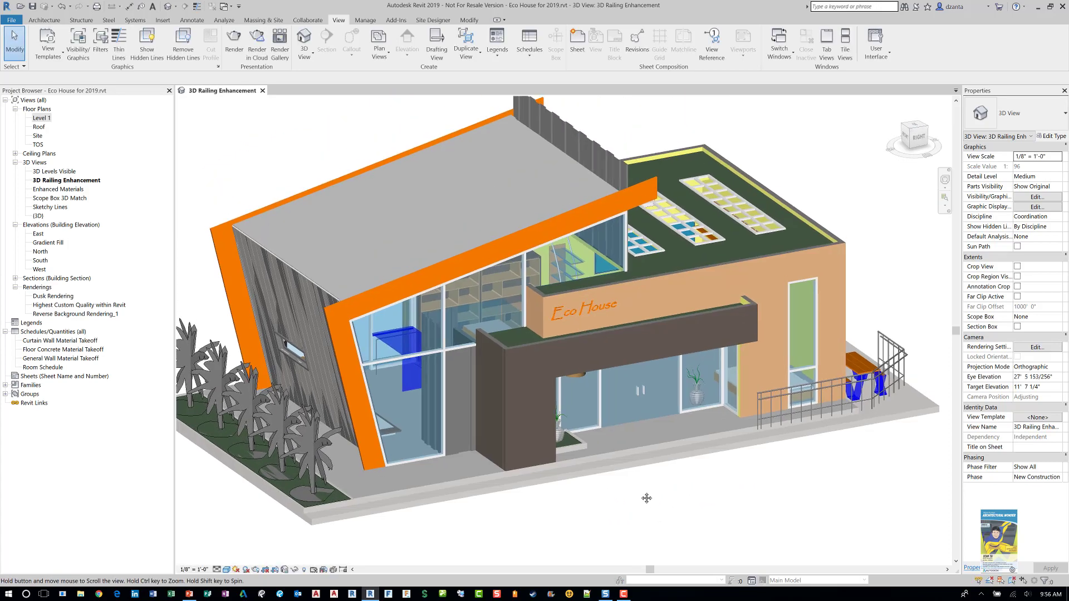
Open Visibility/Graphic Overrides with VG and add the Walls Highlighted filter to the view
key(v)
key(g)
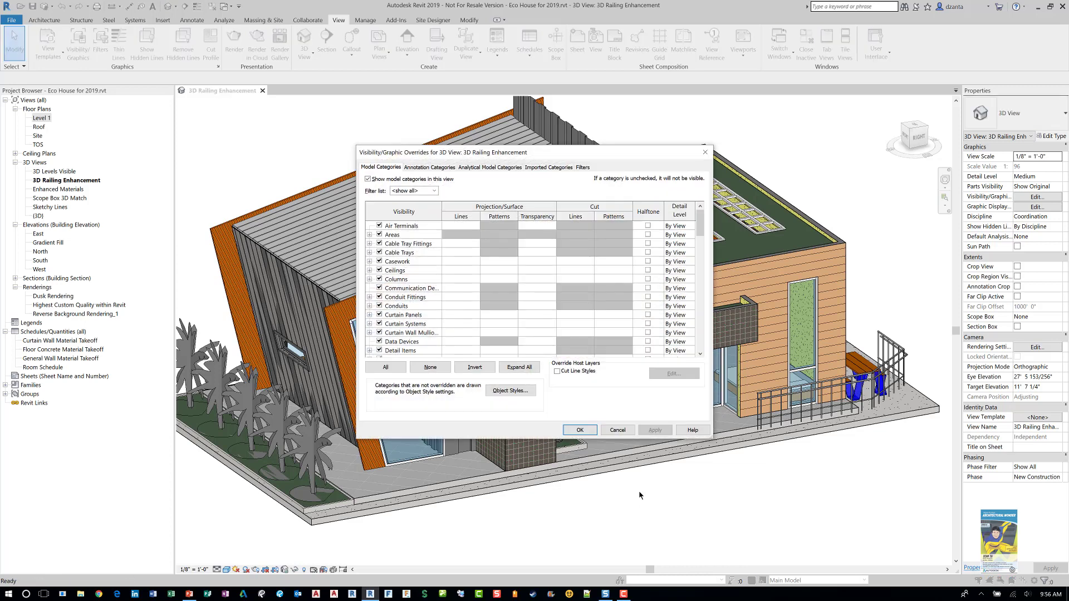
click(582, 169)
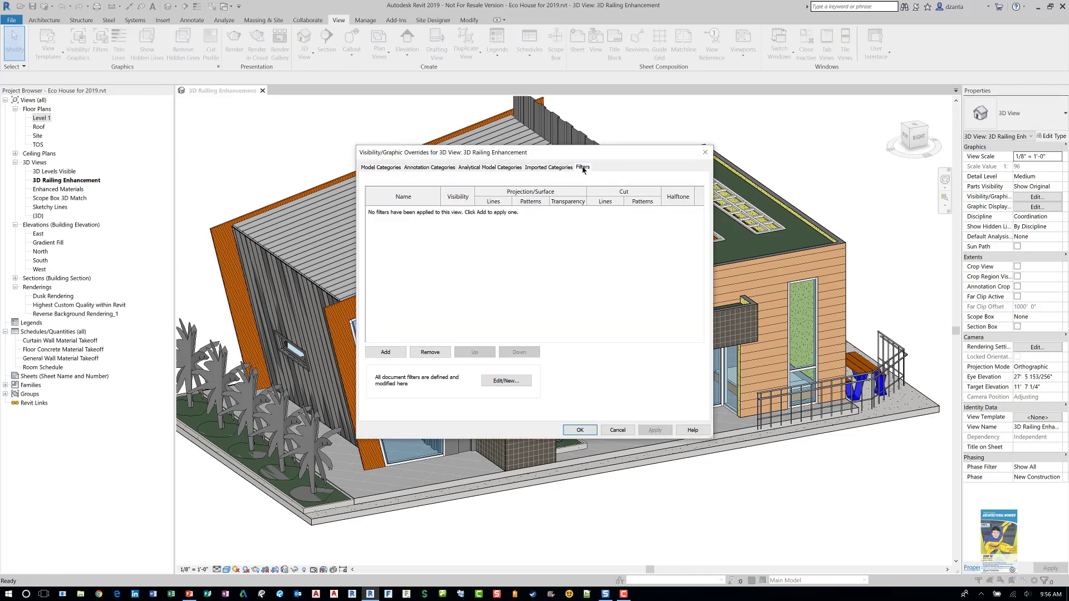
click(375, 354)
click(499, 258)
click(506, 370)
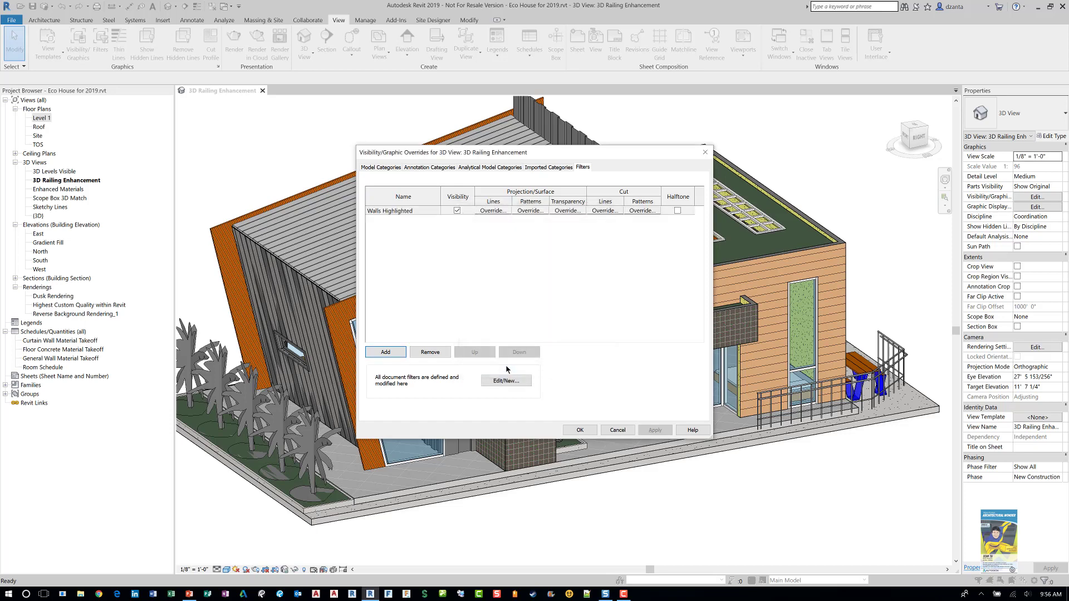
Override the Walls Highlighted lines to red with line weight 8
click(500, 211)
click(521, 277)
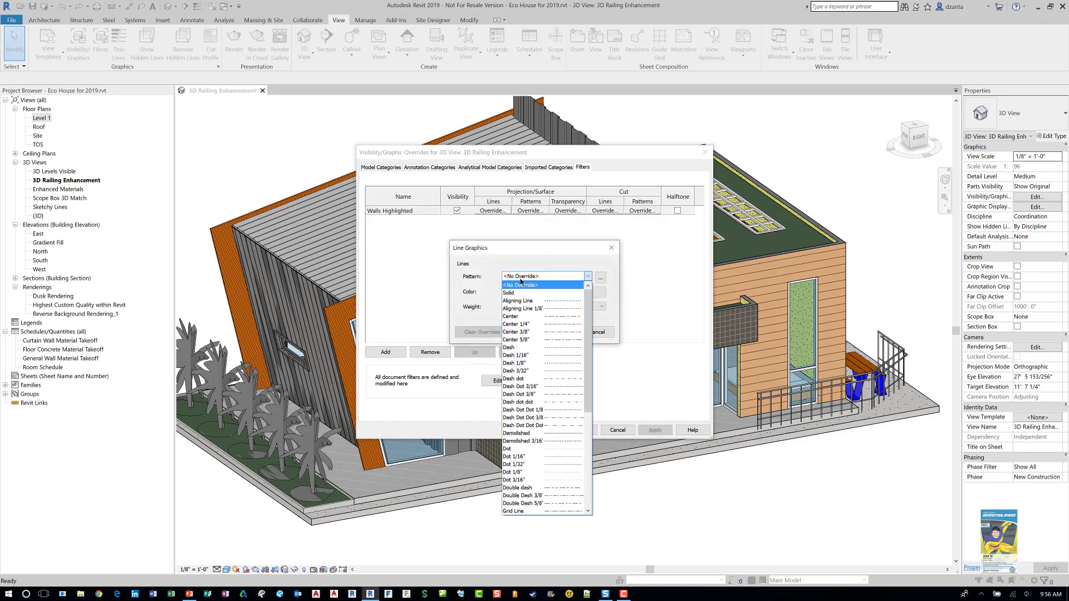
click(521, 285)
click(522, 290)
click(437, 236)
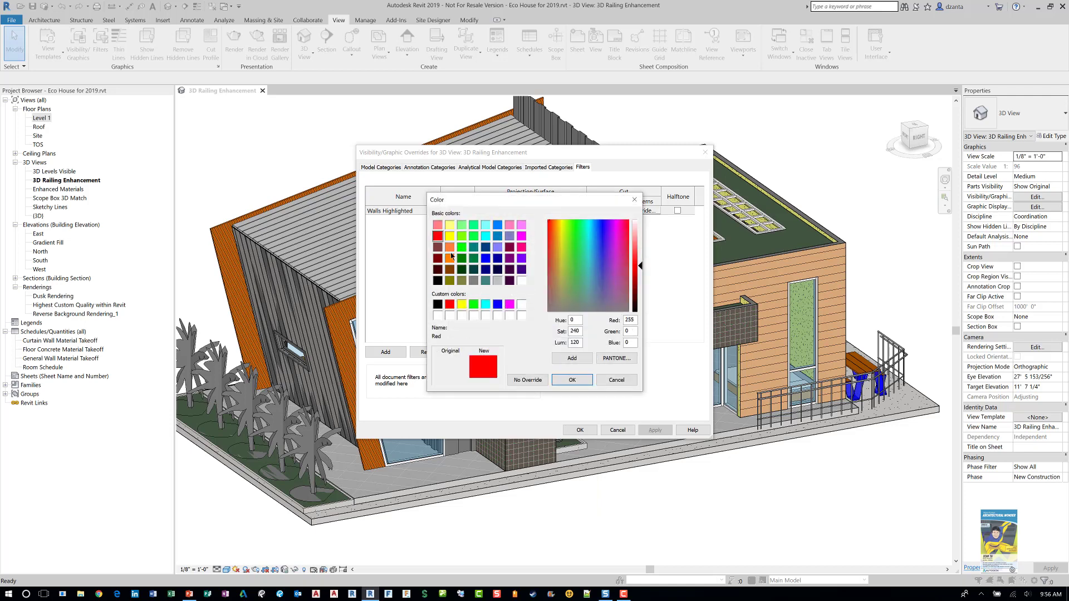
click(576, 385)
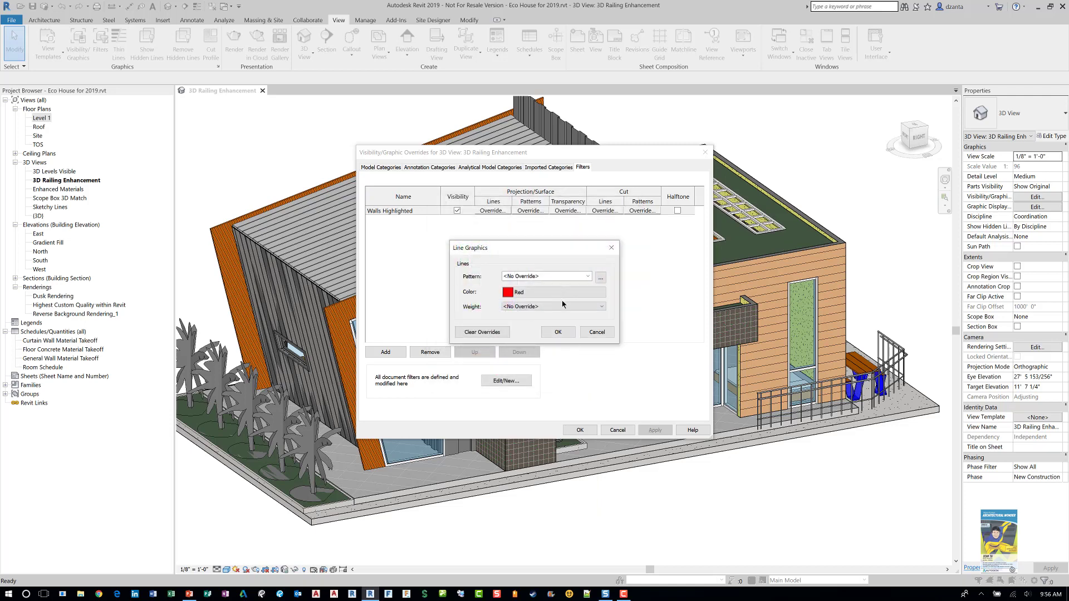
click(562, 304)
click(551, 366)
click(555, 333)
Set the Walls Highlighted foreground pattern to red solid fill
click(530, 211)
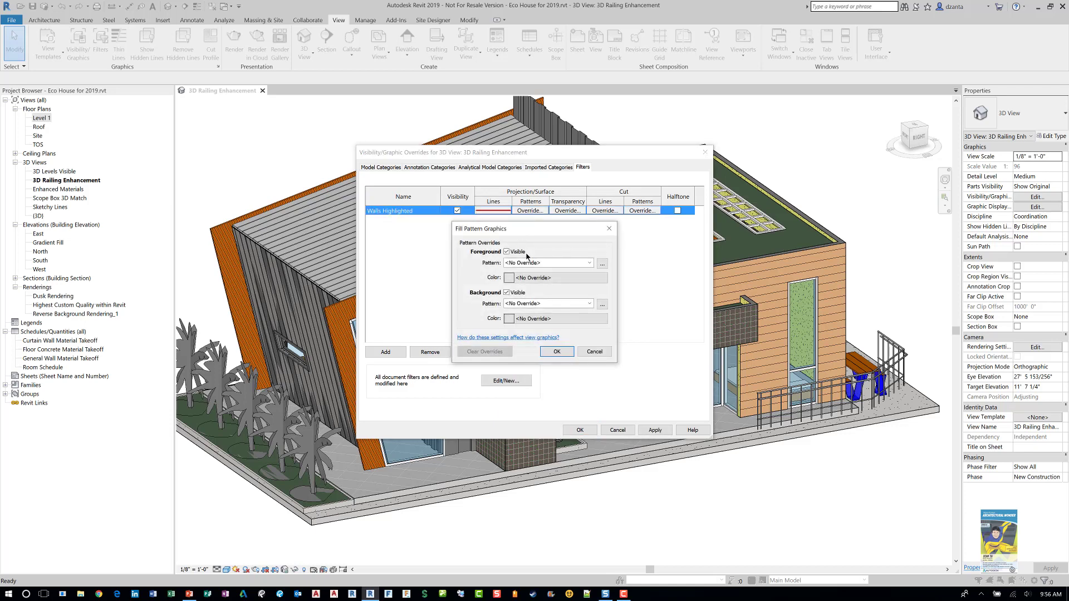
click(531, 263)
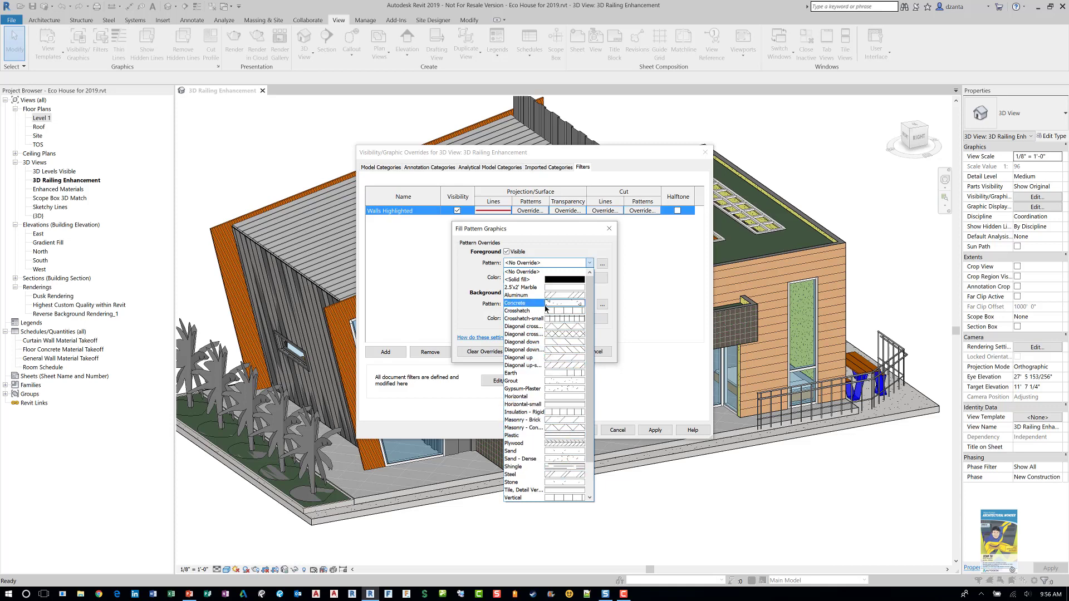
click(568, 459)
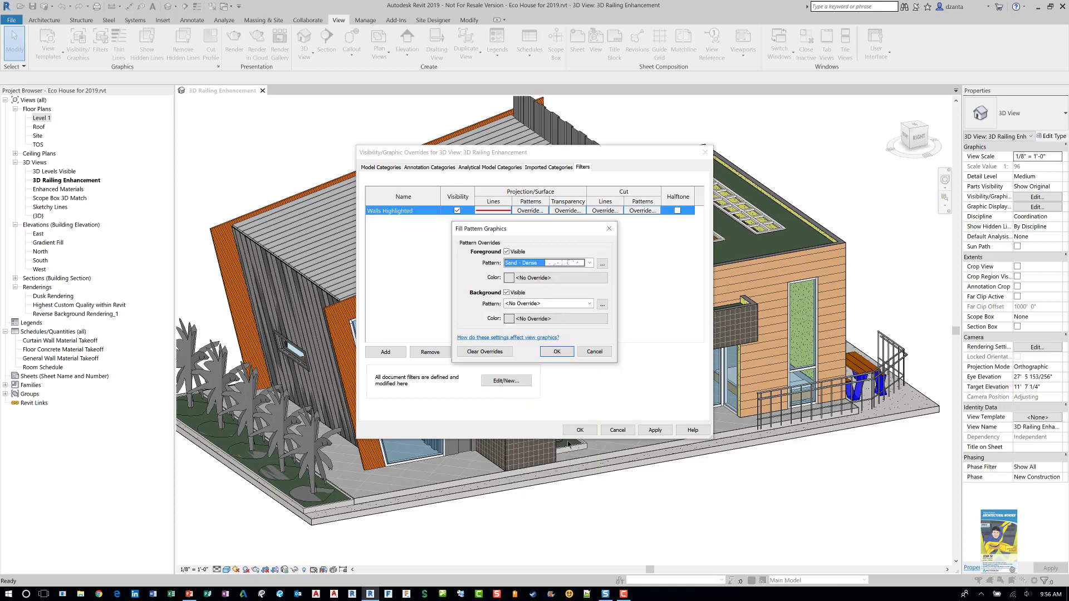
click(551, 279)
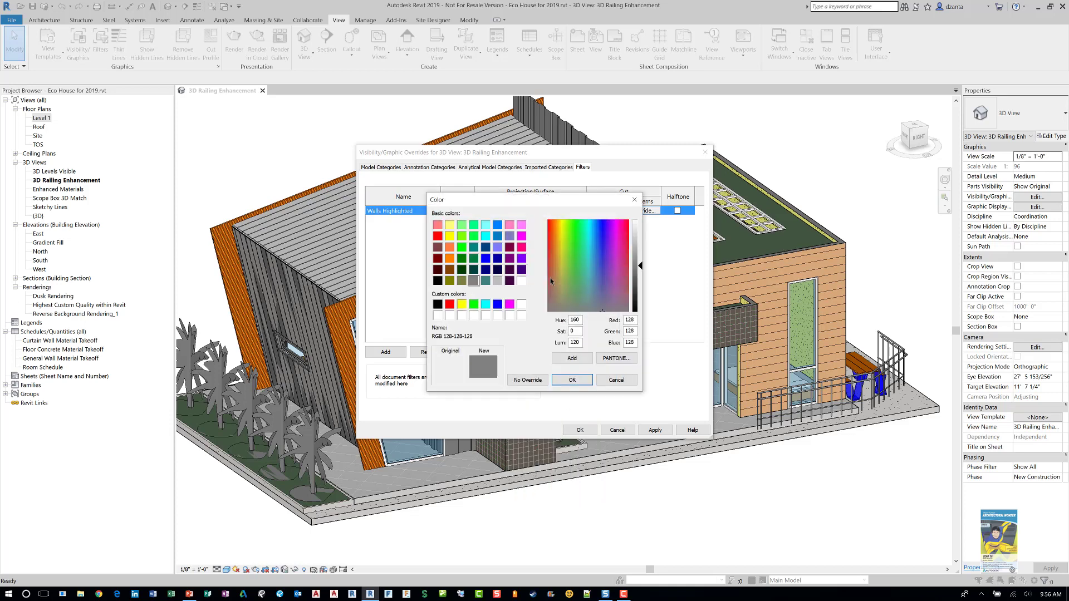
click(437, 235)
click(571, 380)
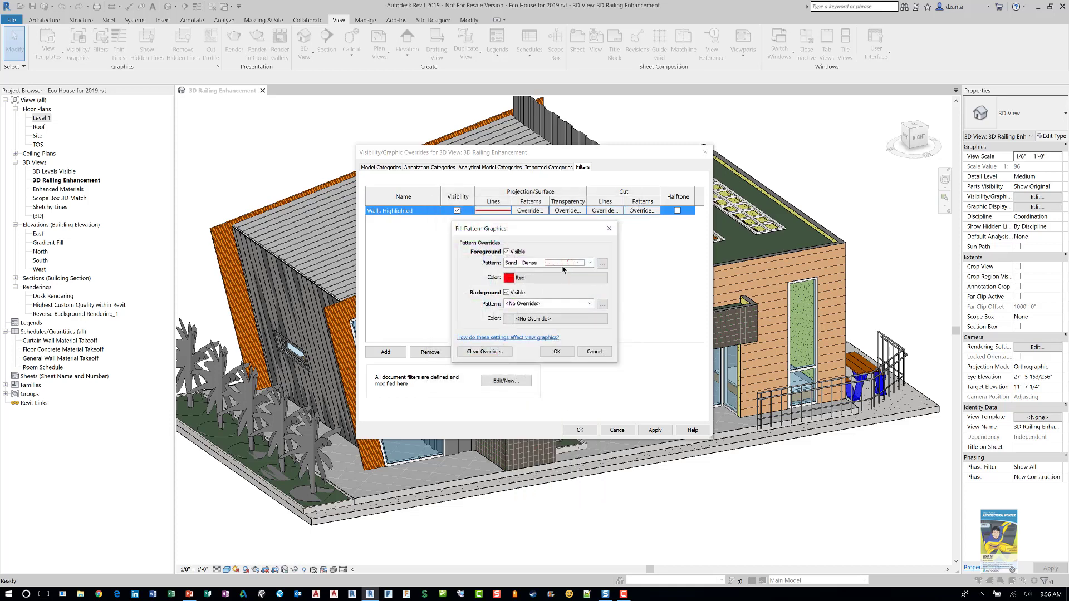
click(560, 265)
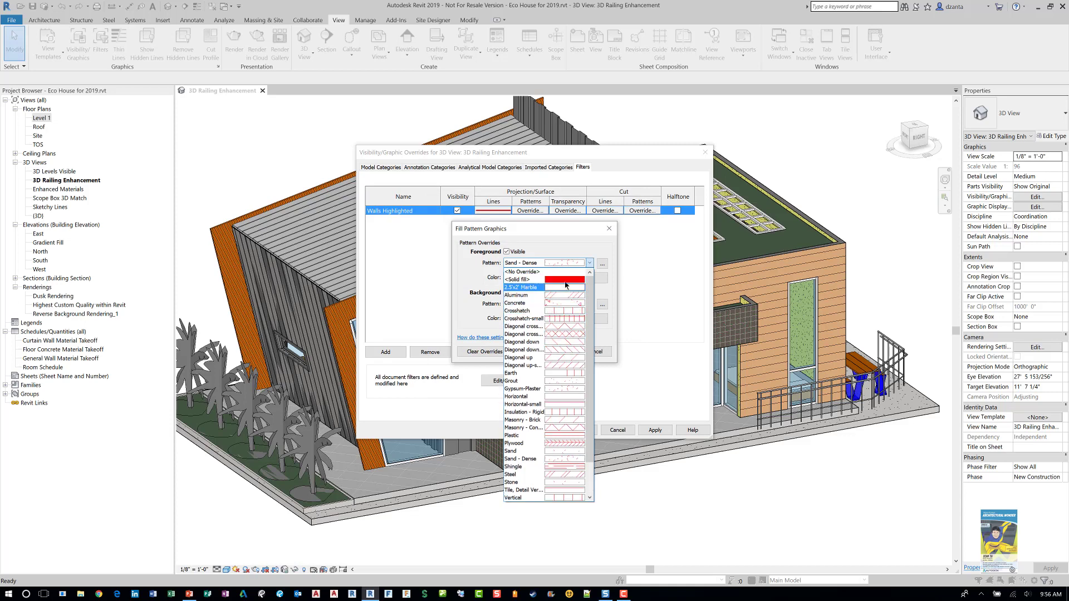
click(566, 280)
Set the background pattern to red solid fill and confirm the pattern overrides
click(552, 305)
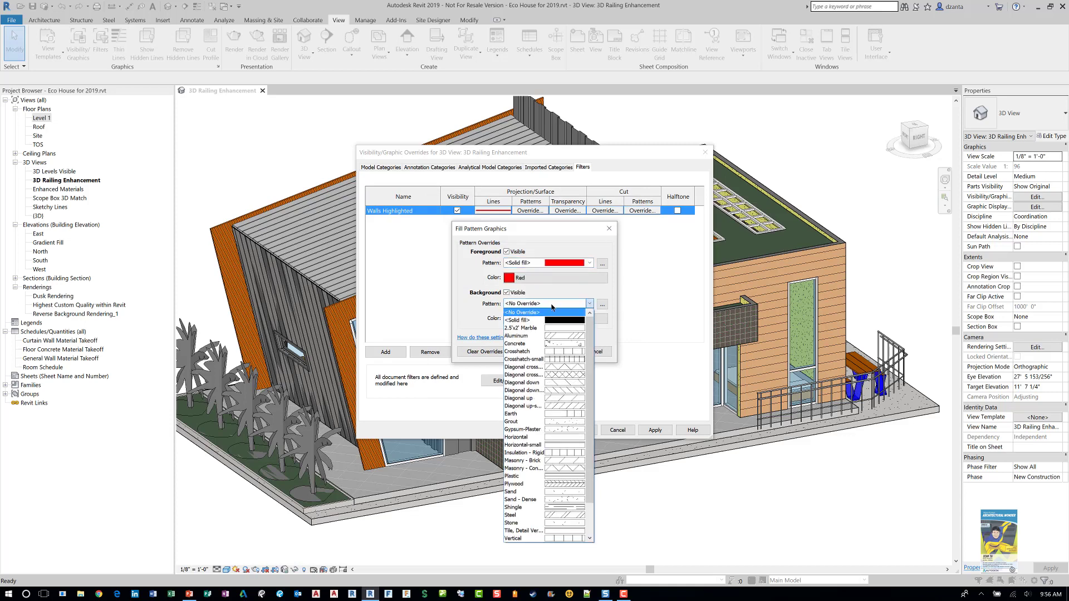
click(553, 321)
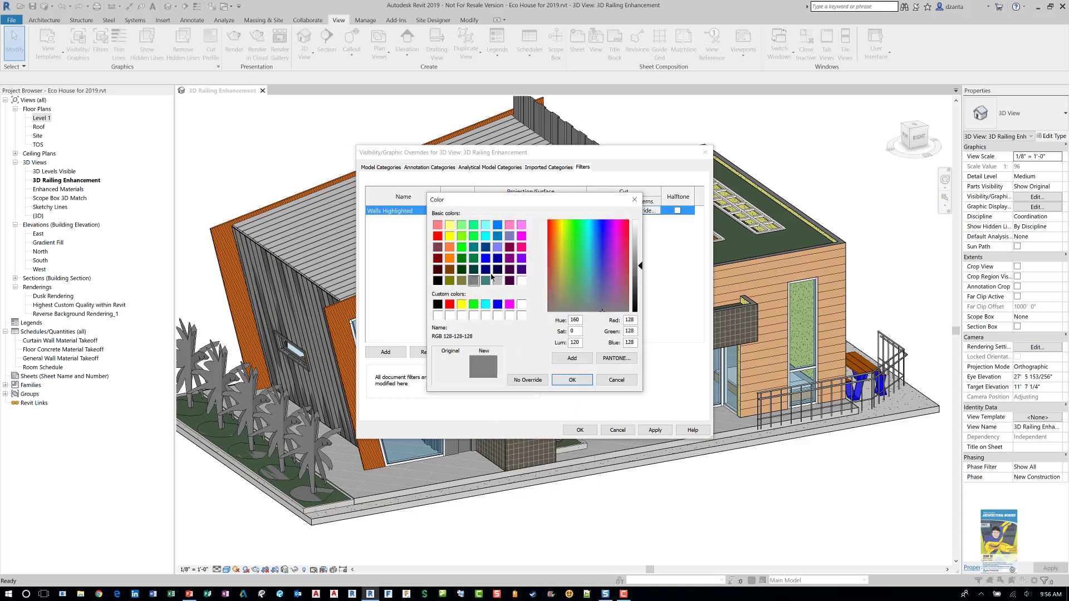
click(438, 236)
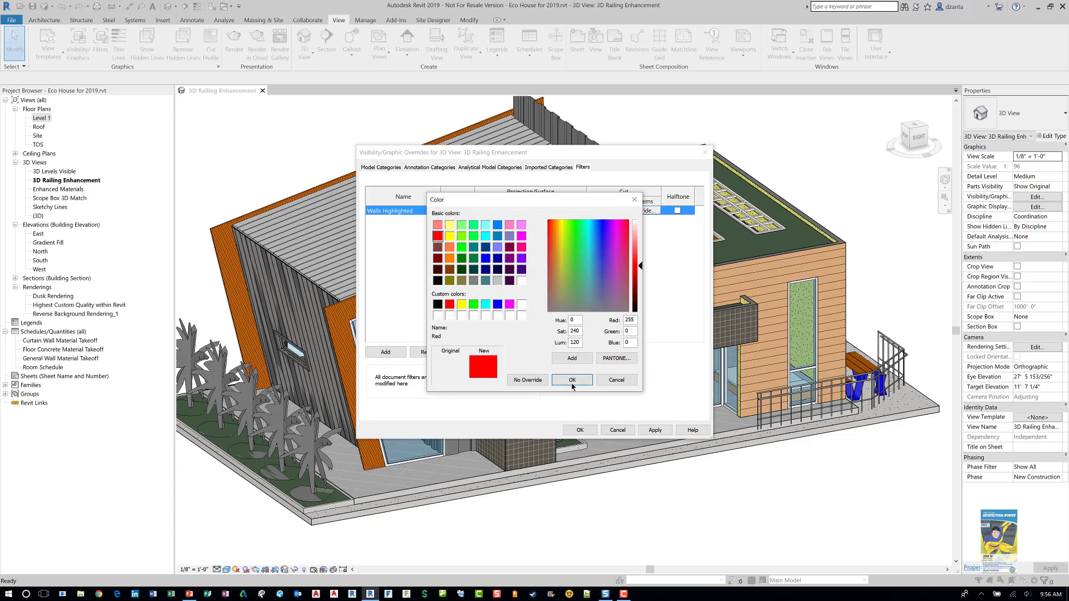
click(573, 380)
click(557, 351)
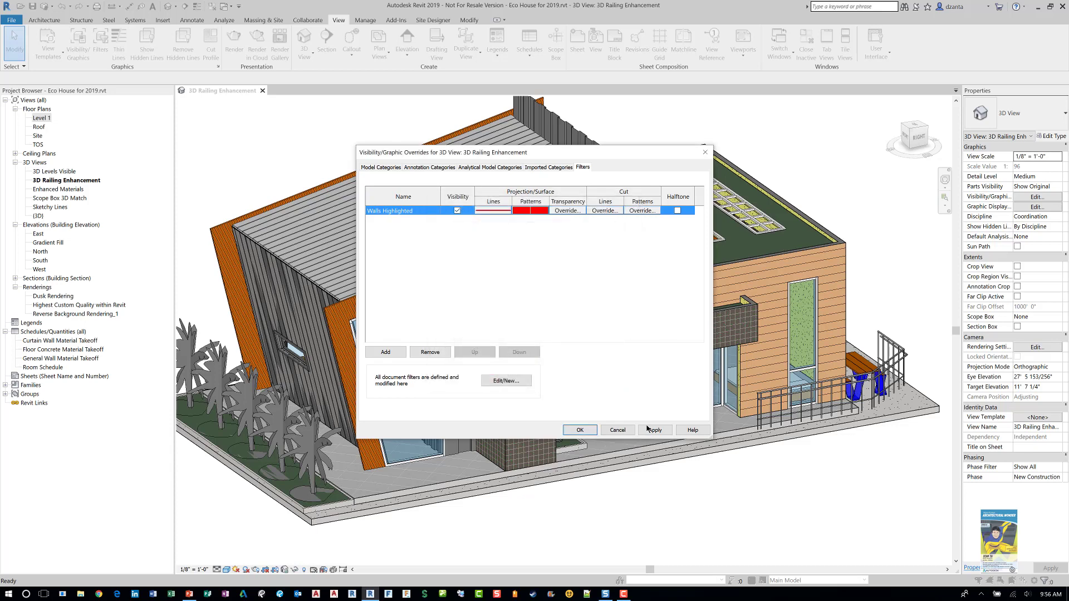
click(649, 430)
Confirm Visibility/Graphic Overrides so the curtain walls show solid red in the 3D view
click(594, 430)
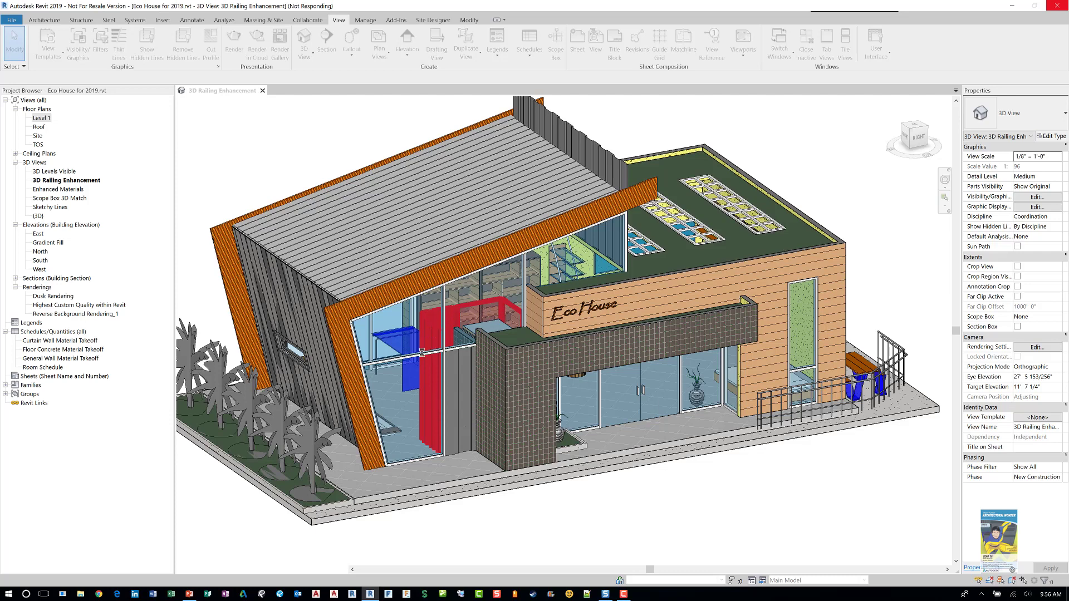
scroll(433, 426, up, 2)
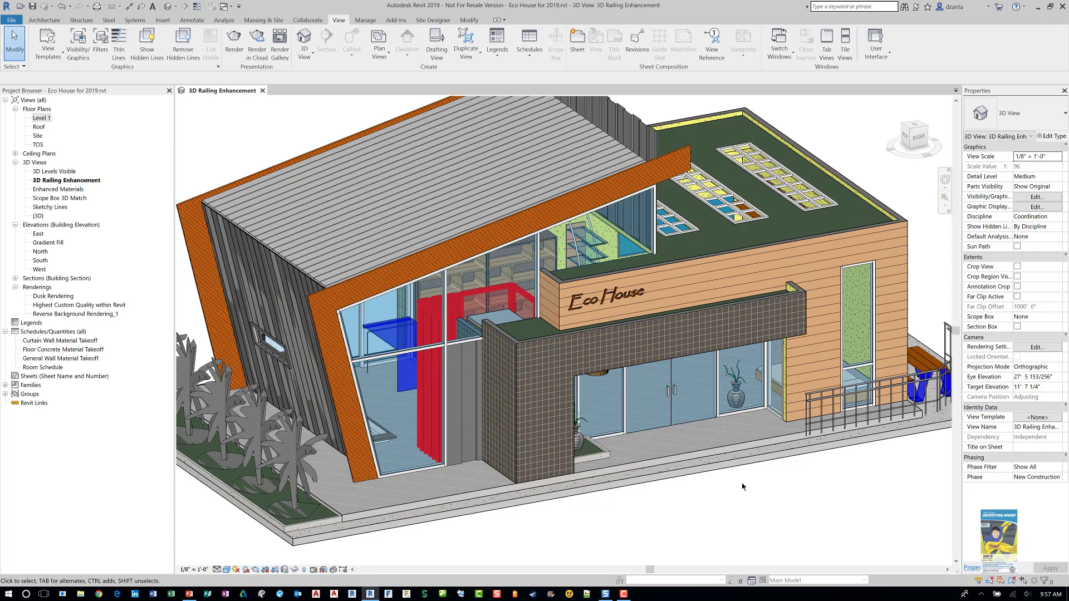
scroll(751, 485, down, 1)
scroll(741, 486, down, 2)
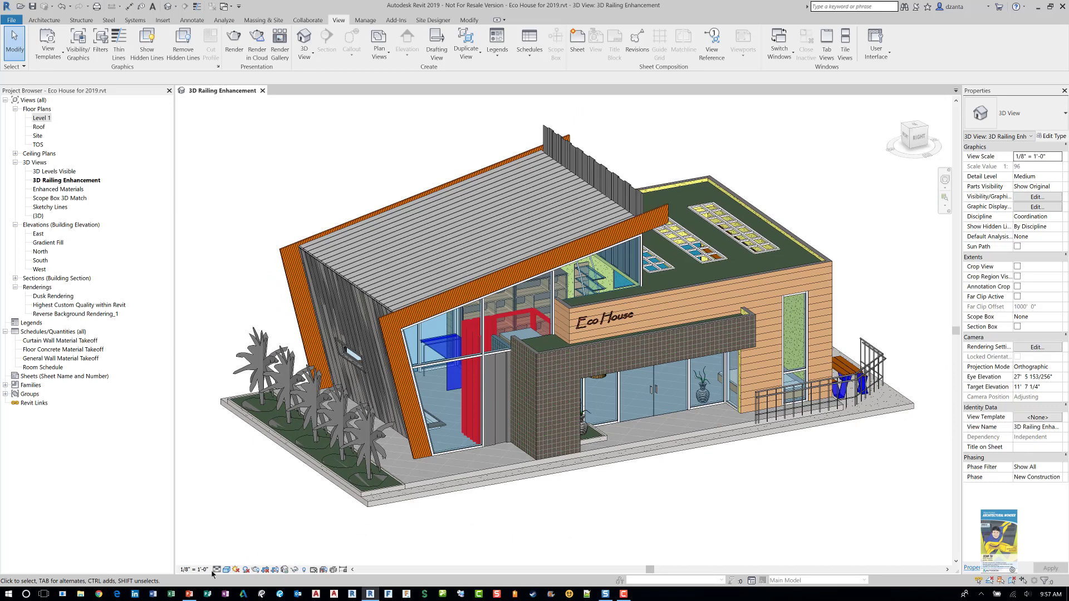
click(189, 593)
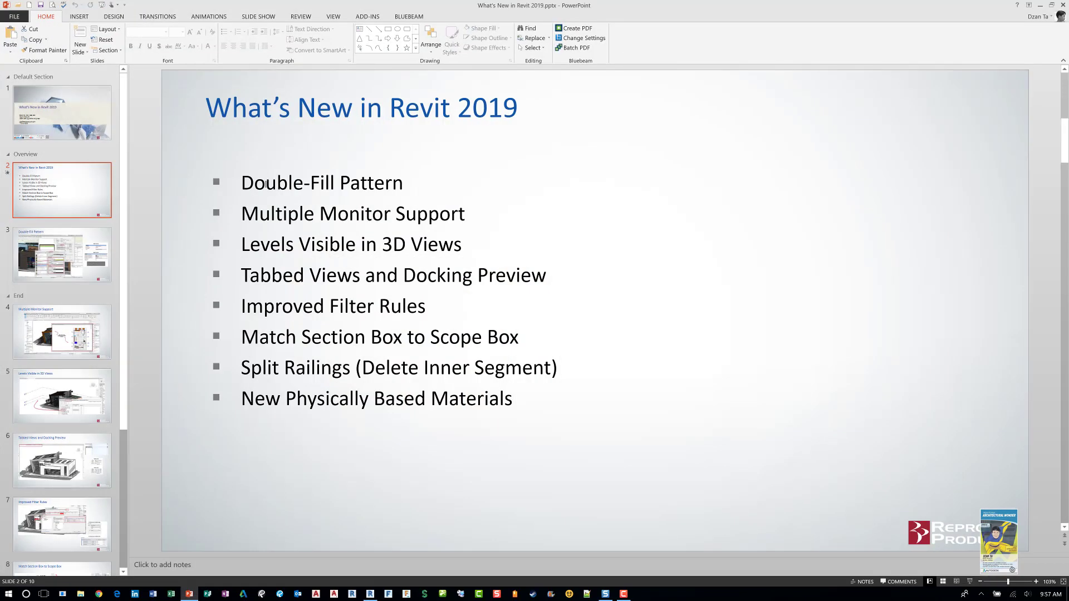